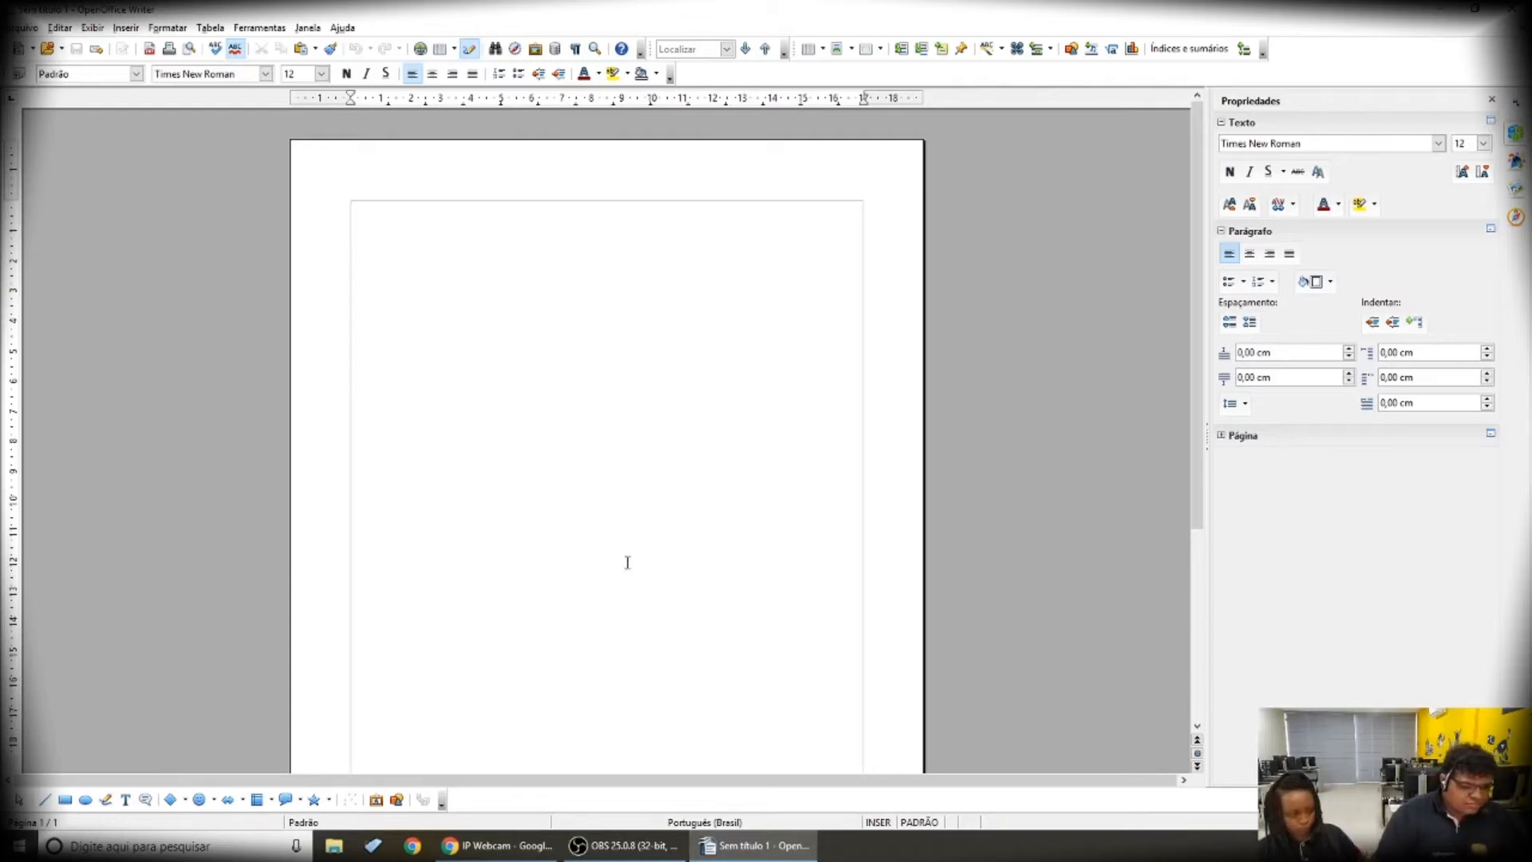
# Open the text file "Conteúdos para aula de OpenOffice" from the desktop folder "Aula OpenOffice" and narrow its window over the blank Writer document
pyautogui.click(784, 852)
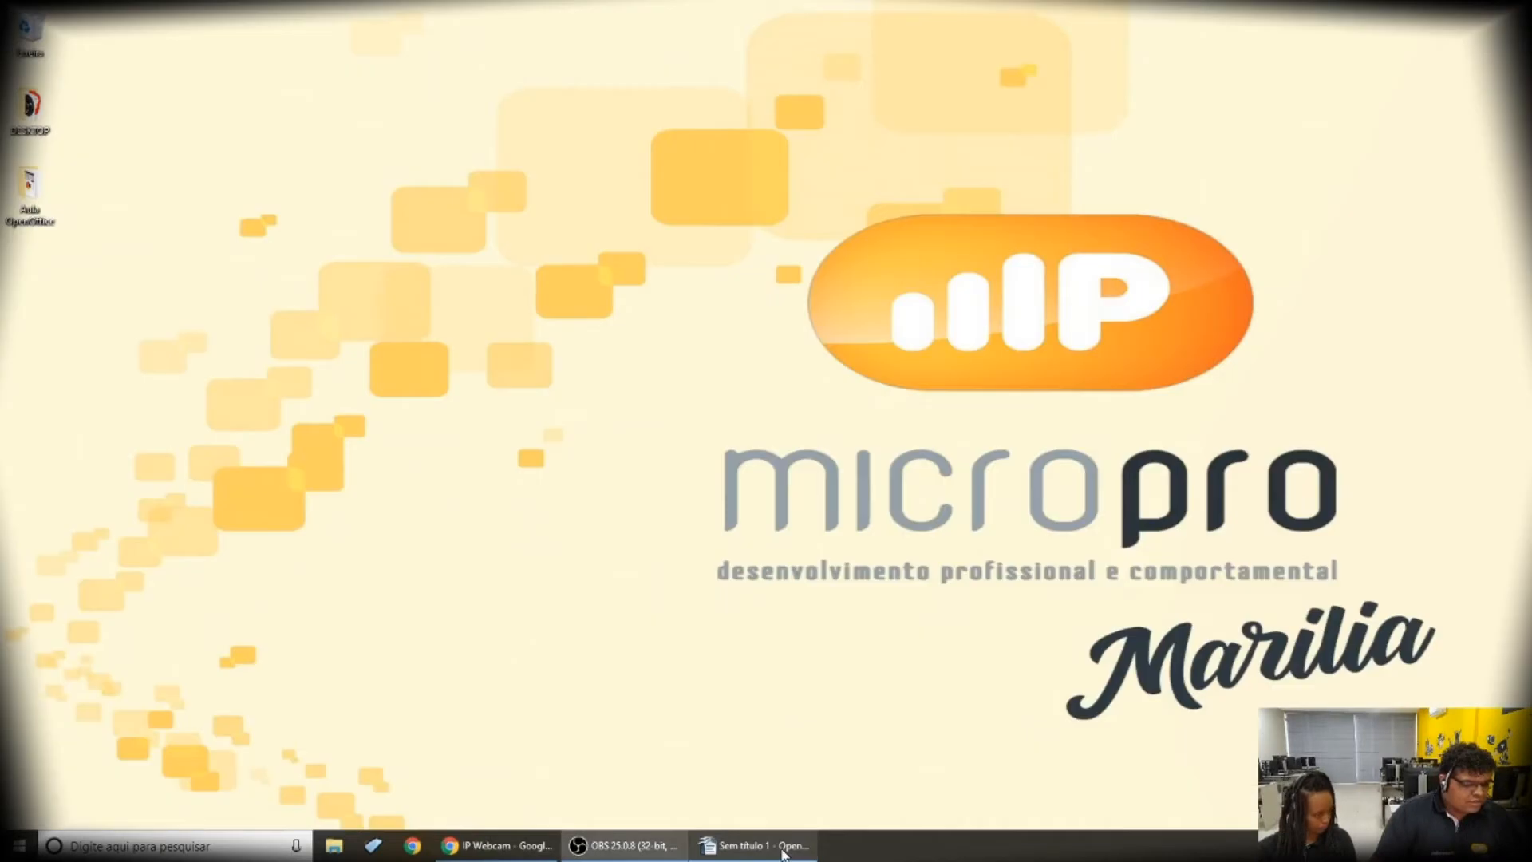
pyautogui.doubleClick(29, 188)
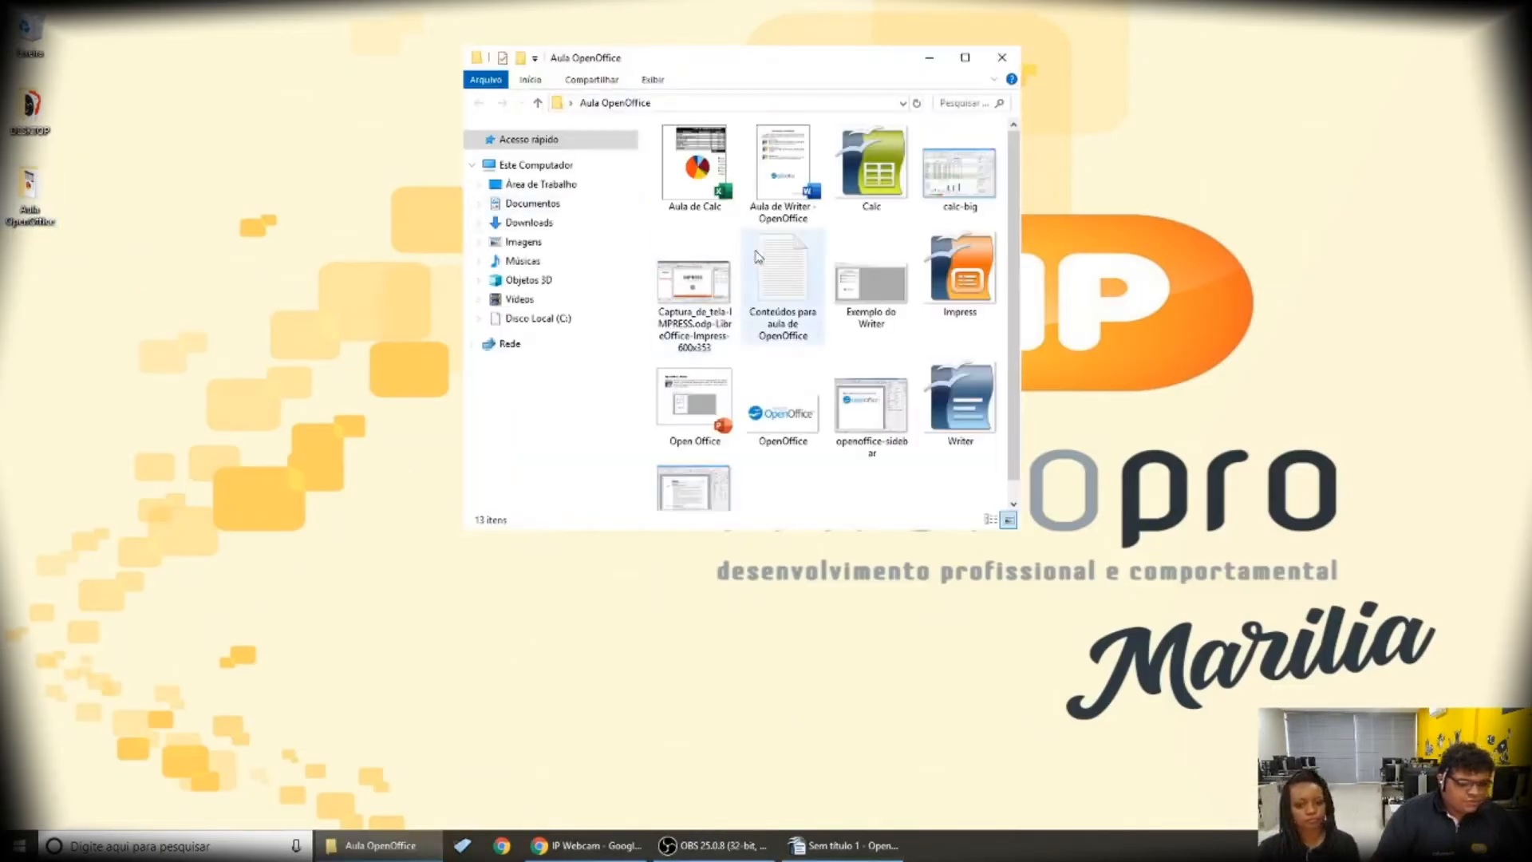
pyautogui.doubleClick(778, 272)
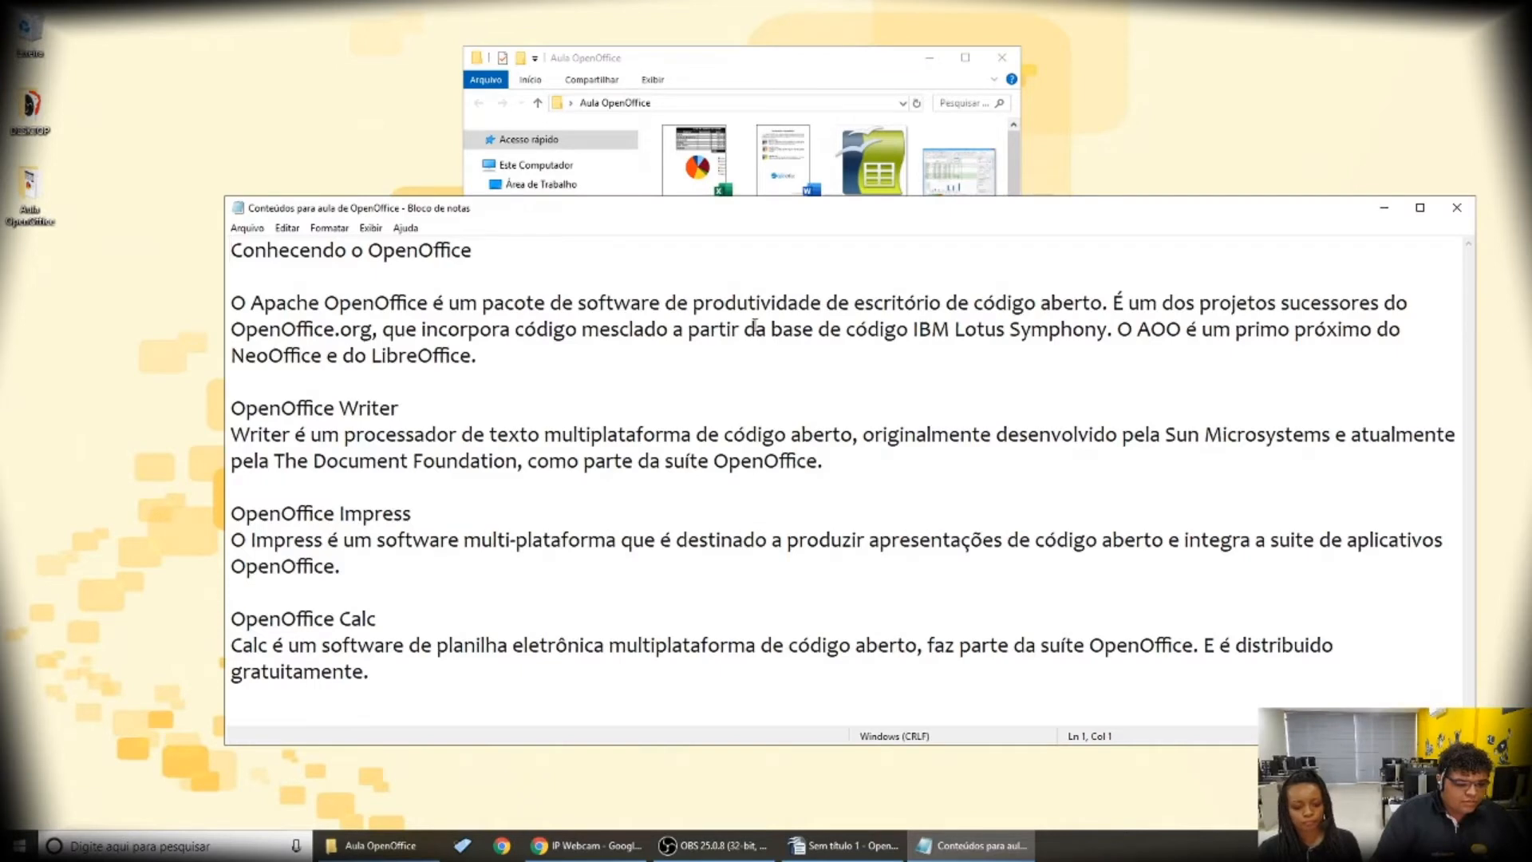
pyautogui.click(844, 845)
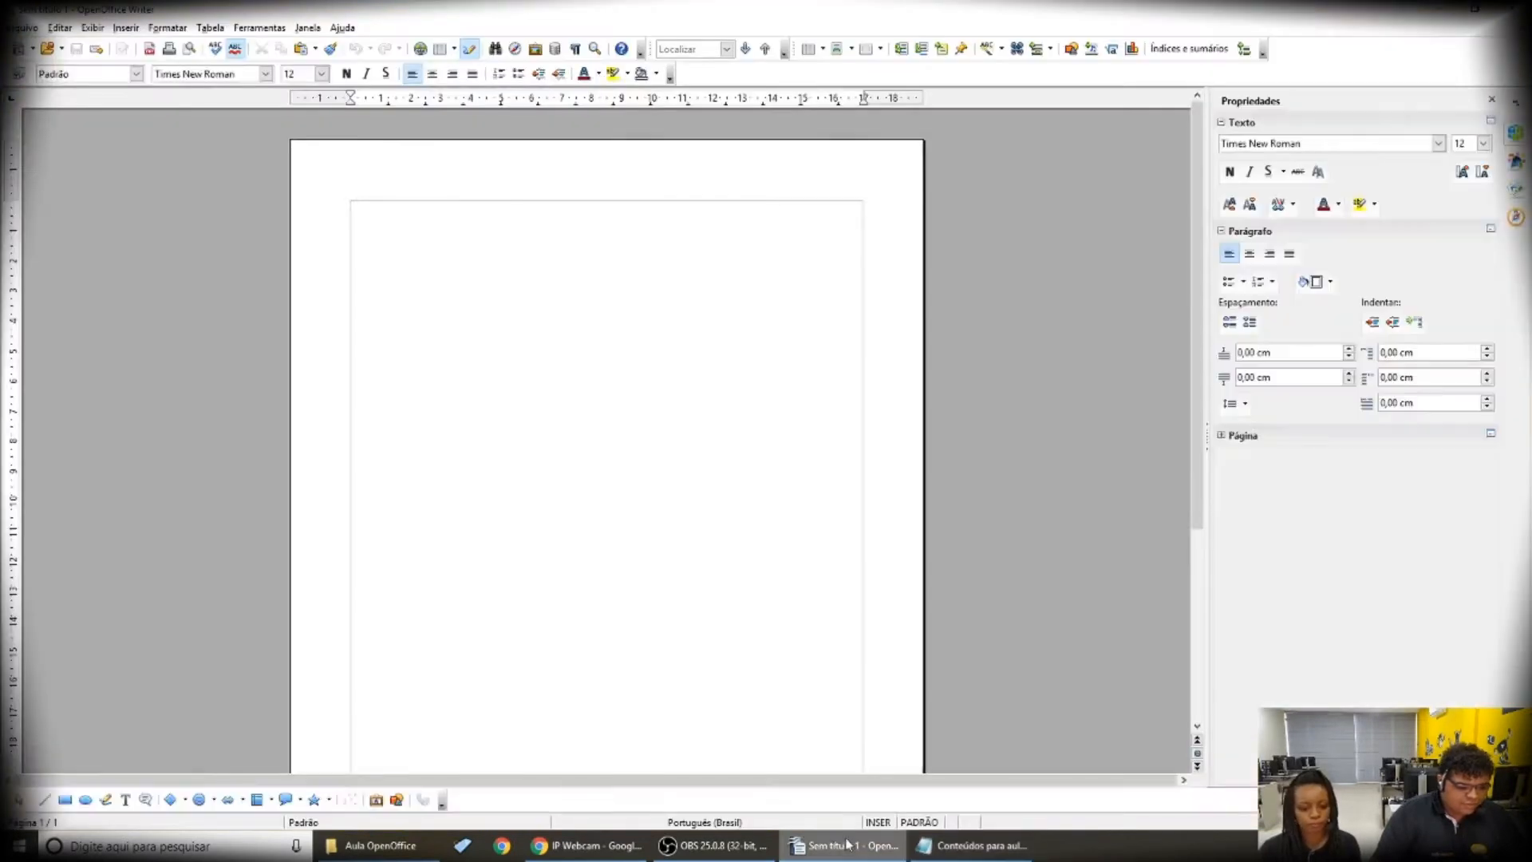
pyautogui.click(974, 845)
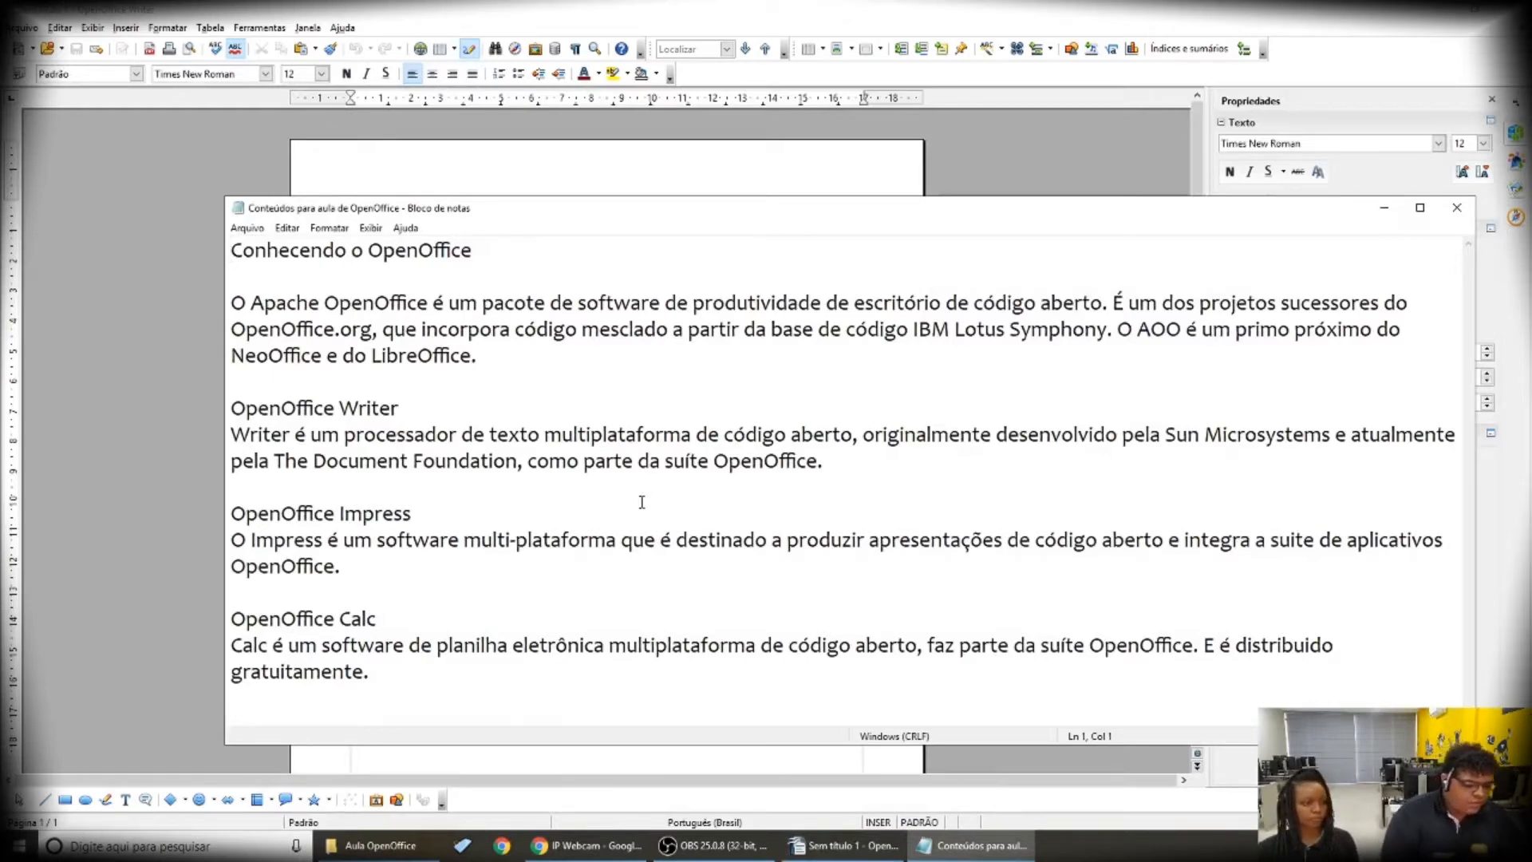
pyautogui.moveTo(1474, 743); pyautogui.dragTo(973, 738)
# Copy the entire contents of the Notepad file into the blank Writer document
pyautogui.click(660, 617)
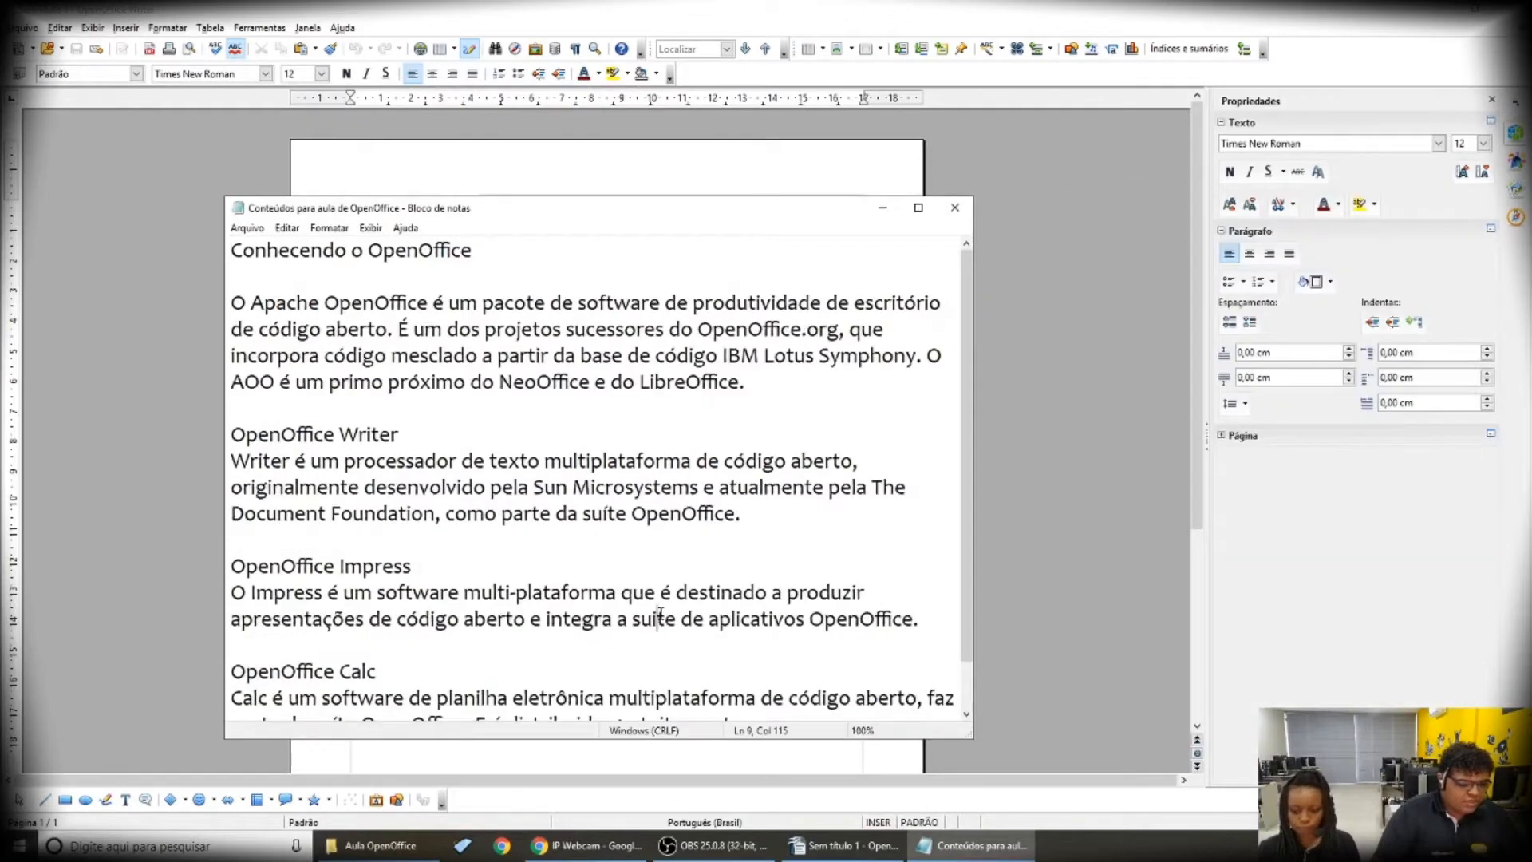
pyautogui.hotkey('ctrl', 'a')
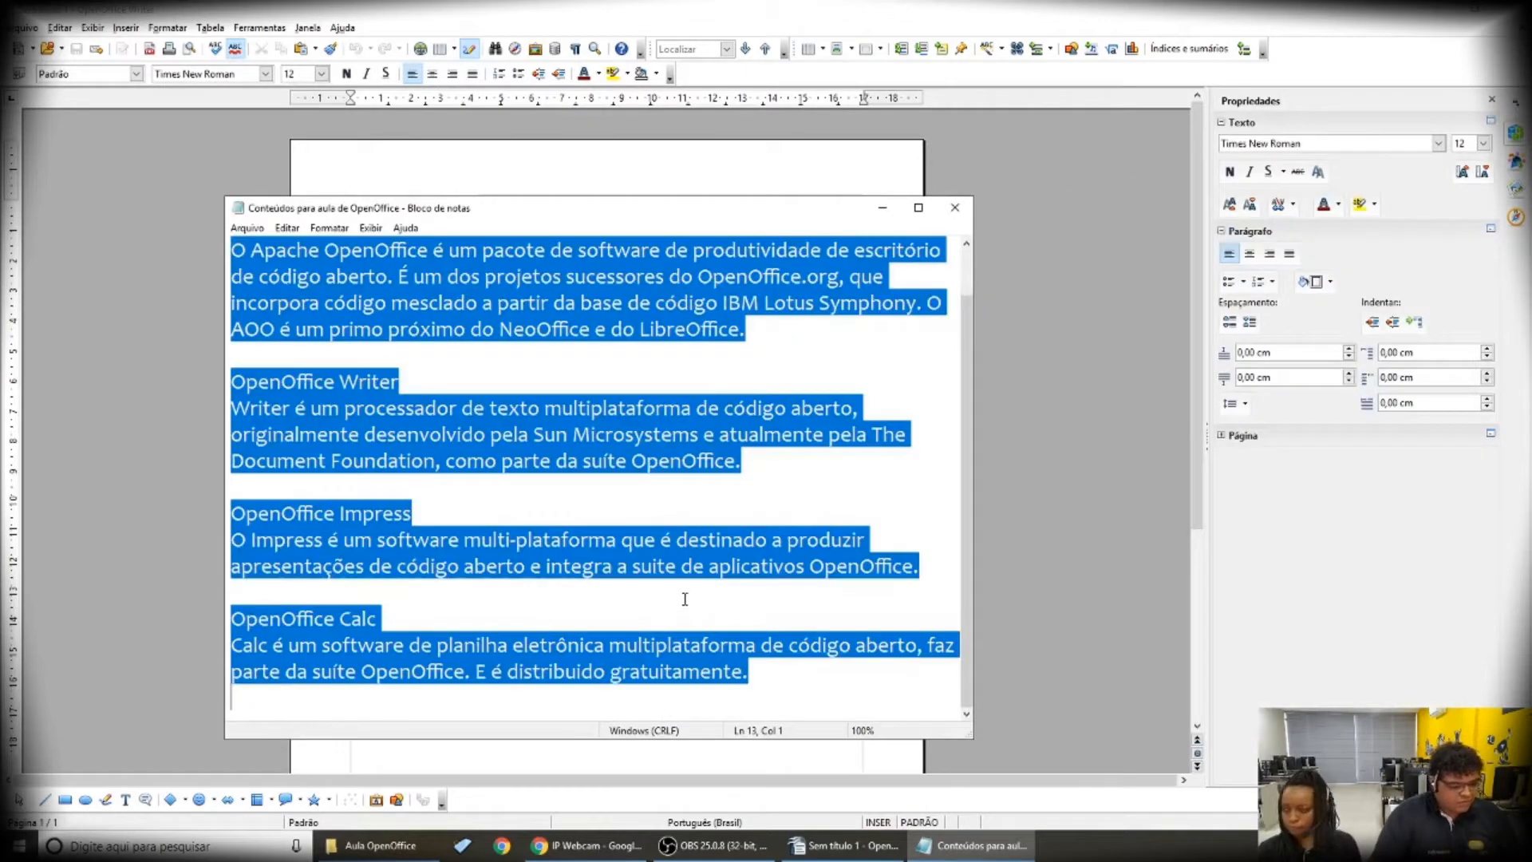
pyautogui.click(654, 169)
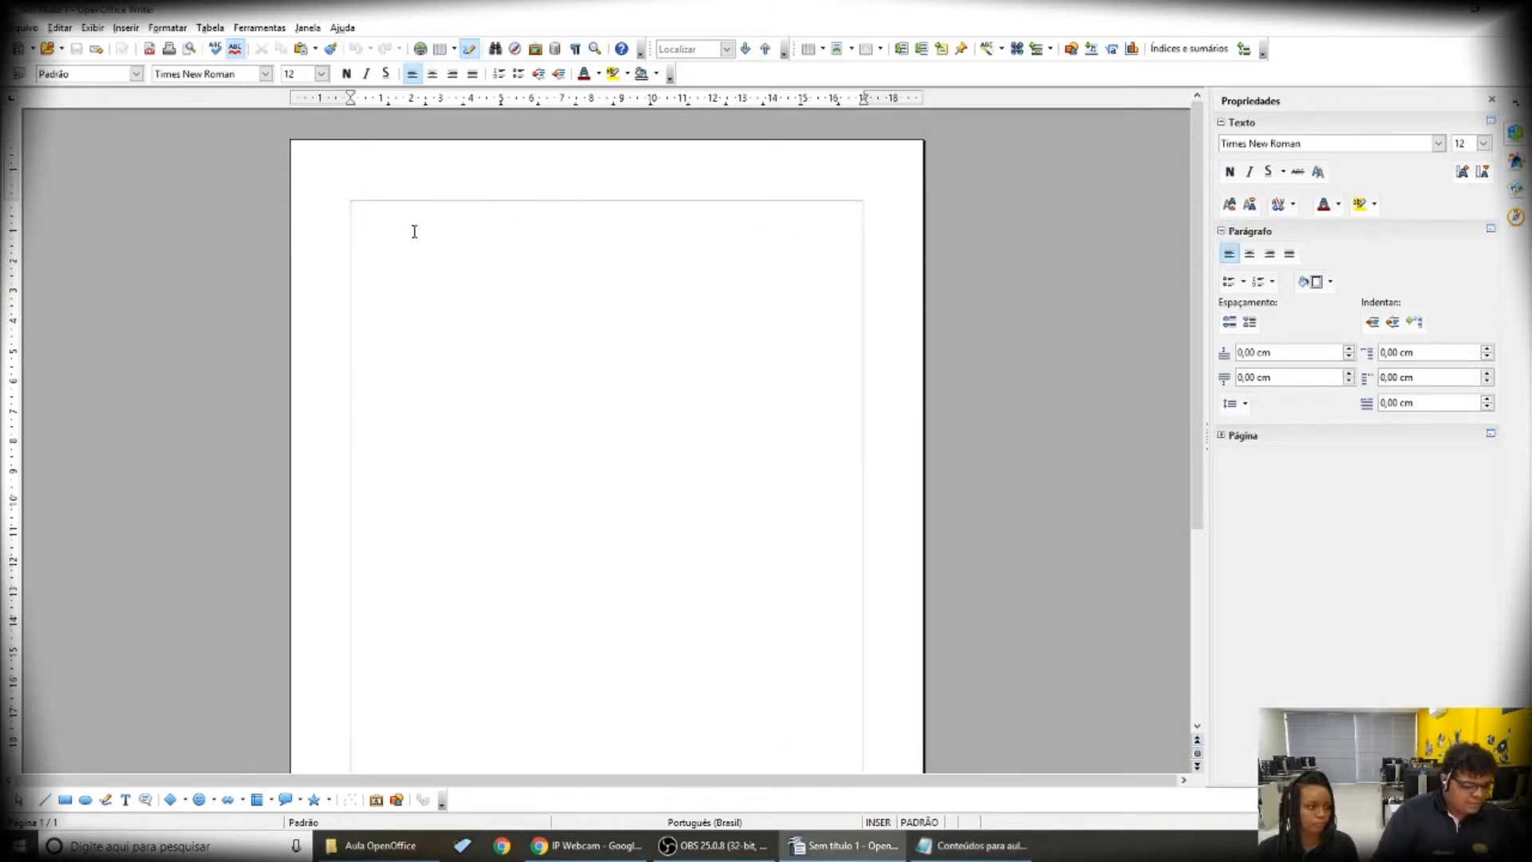
pyautogui.write('Conhecendo o OpenOffice  O Apache OpenOffice é um pacote de software de produtividade de escritório de código aberto. É um dos projetos sucessores do OpenOffice.org, que incorpora código mesclado a partir da base de código IBM Lotus Symphony. O AOO é um primo próximo do NeoOffice e do LibreOffice.  OpenOffice Writer Writer é um processador de texto multiplataforma de código aberto, originalmente desenvolvido pela Sun Microsystems e atualmente pela The Document Foundation, como parte da suite OpenOffice.  OpenOffice Impress O Impress é um software multi-plataforma que é destinado a produzir apresentações de código aberto e integra a suite de aplicativos OpenOffice.  OpenOffice Calc Calc é um software de planilha eletrônica multiplataforma de código aberto, faz parte da suite OpenOffice. E é distribuido gratuitamente.')
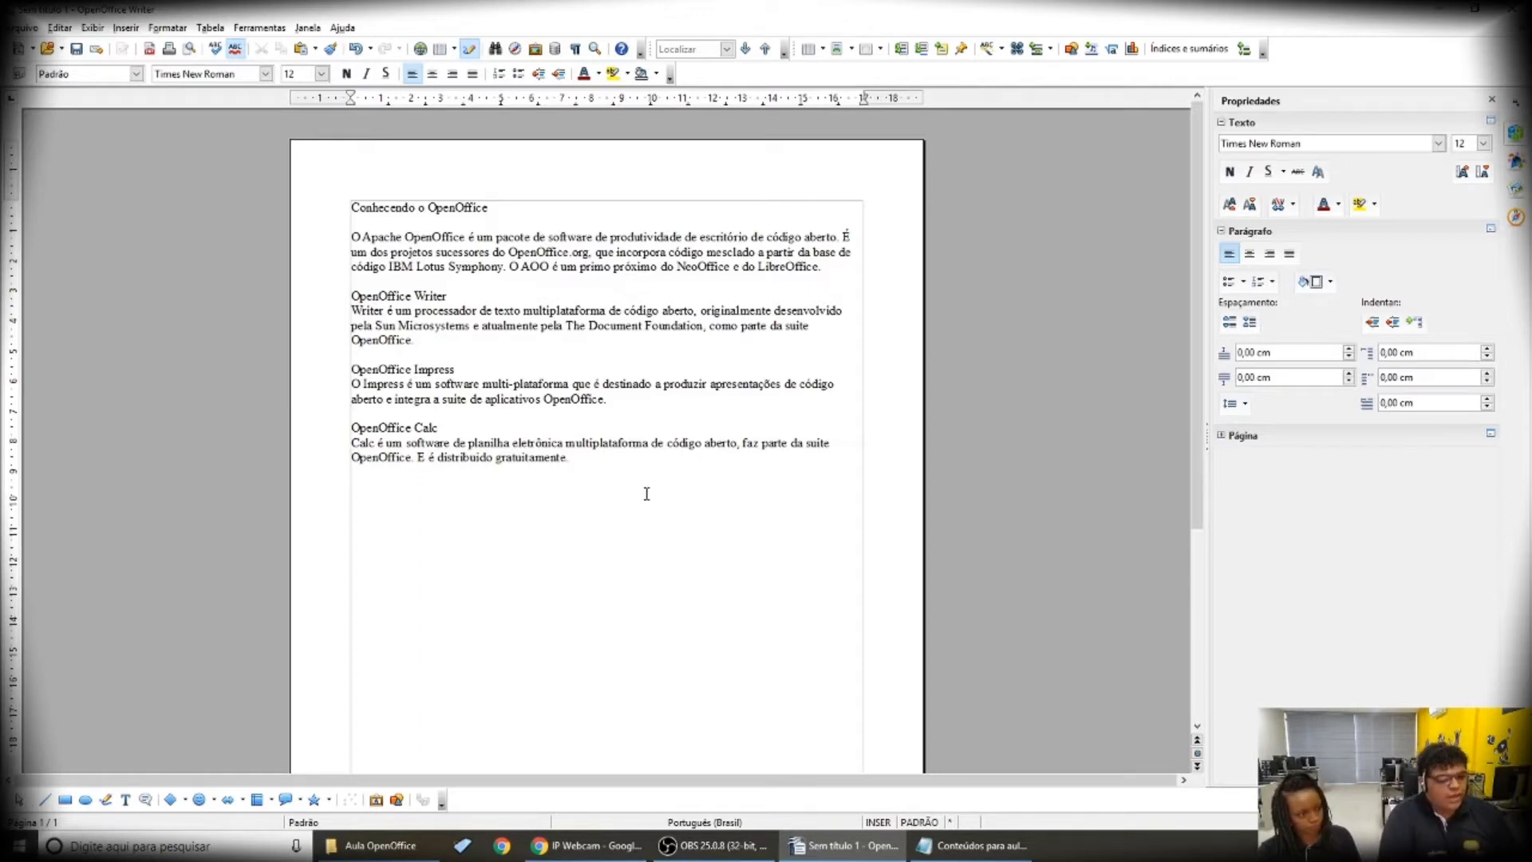
# Set the font of the whole document text to Arial
pyautogui.hotkey('ctrl', 'a')
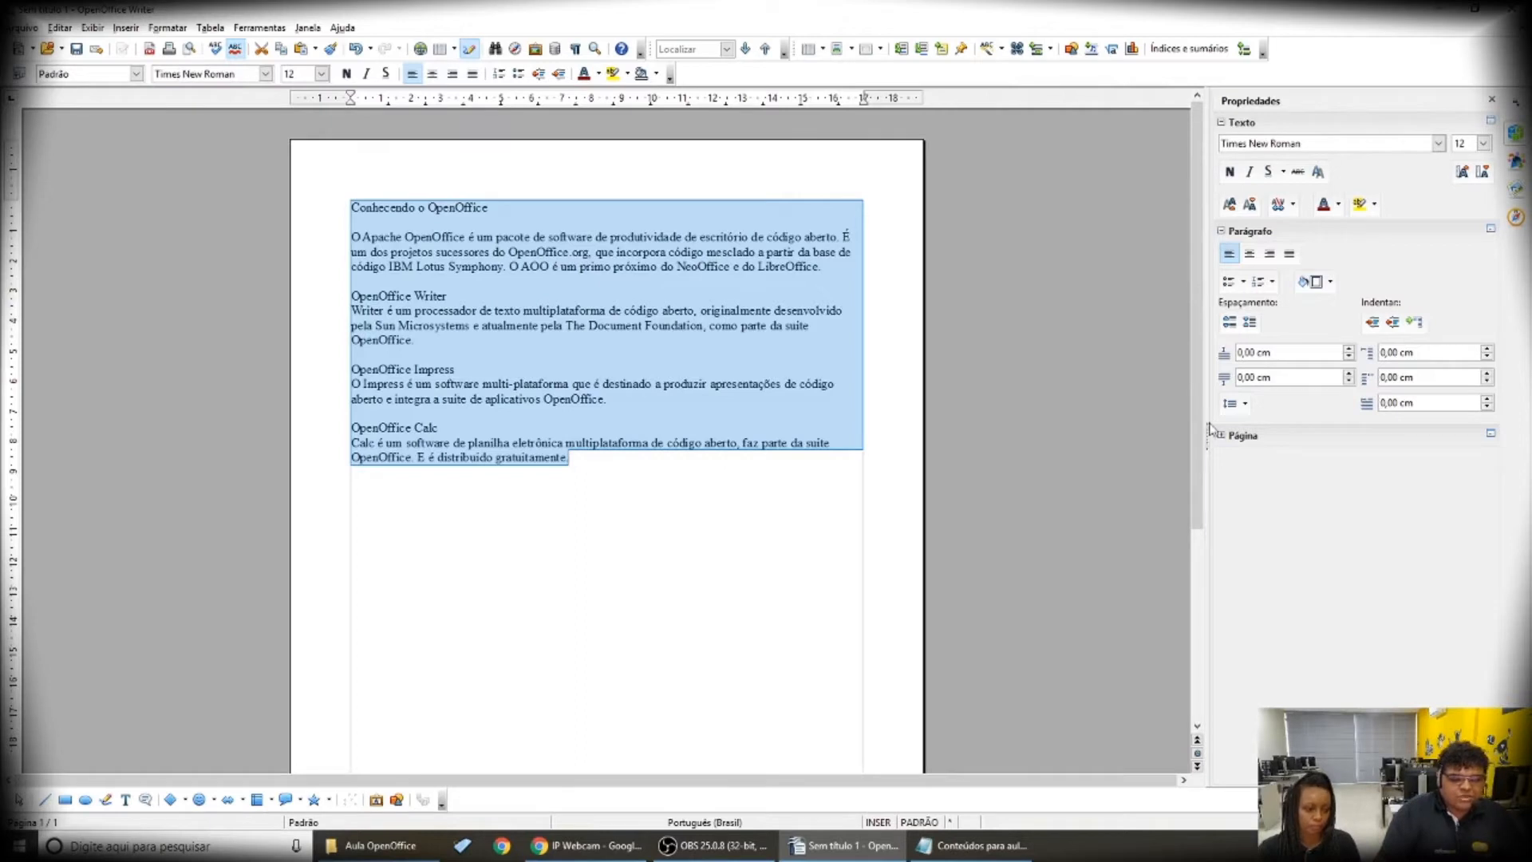
pyautogui.moveTo(1207, 431); pyautogui.dragTo(1512, 435)
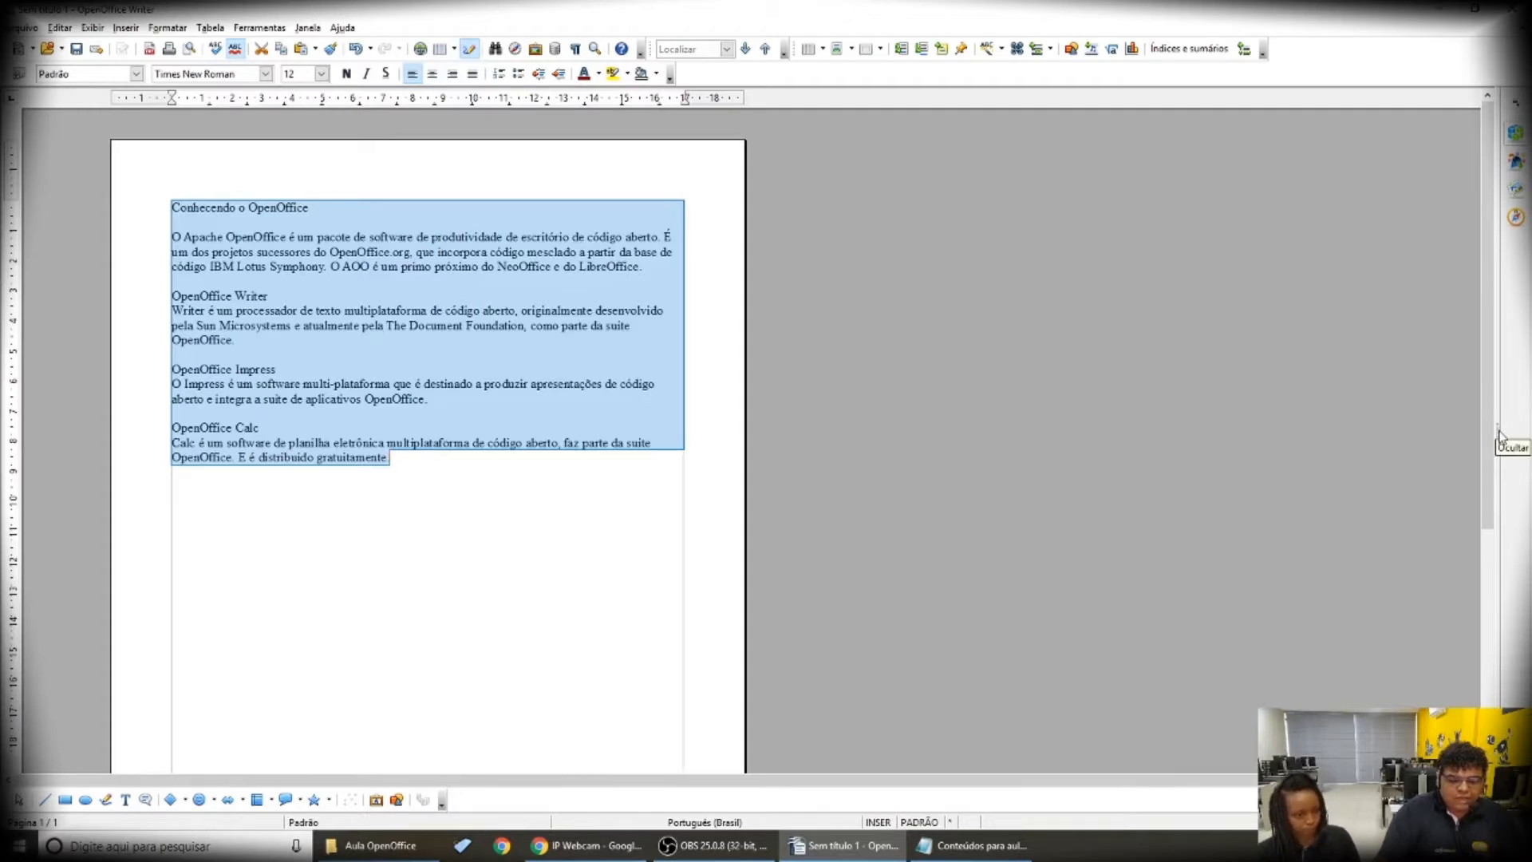
pyautogui.moveTo(1301, 434); pyautogui.dragTo(1146, 452)
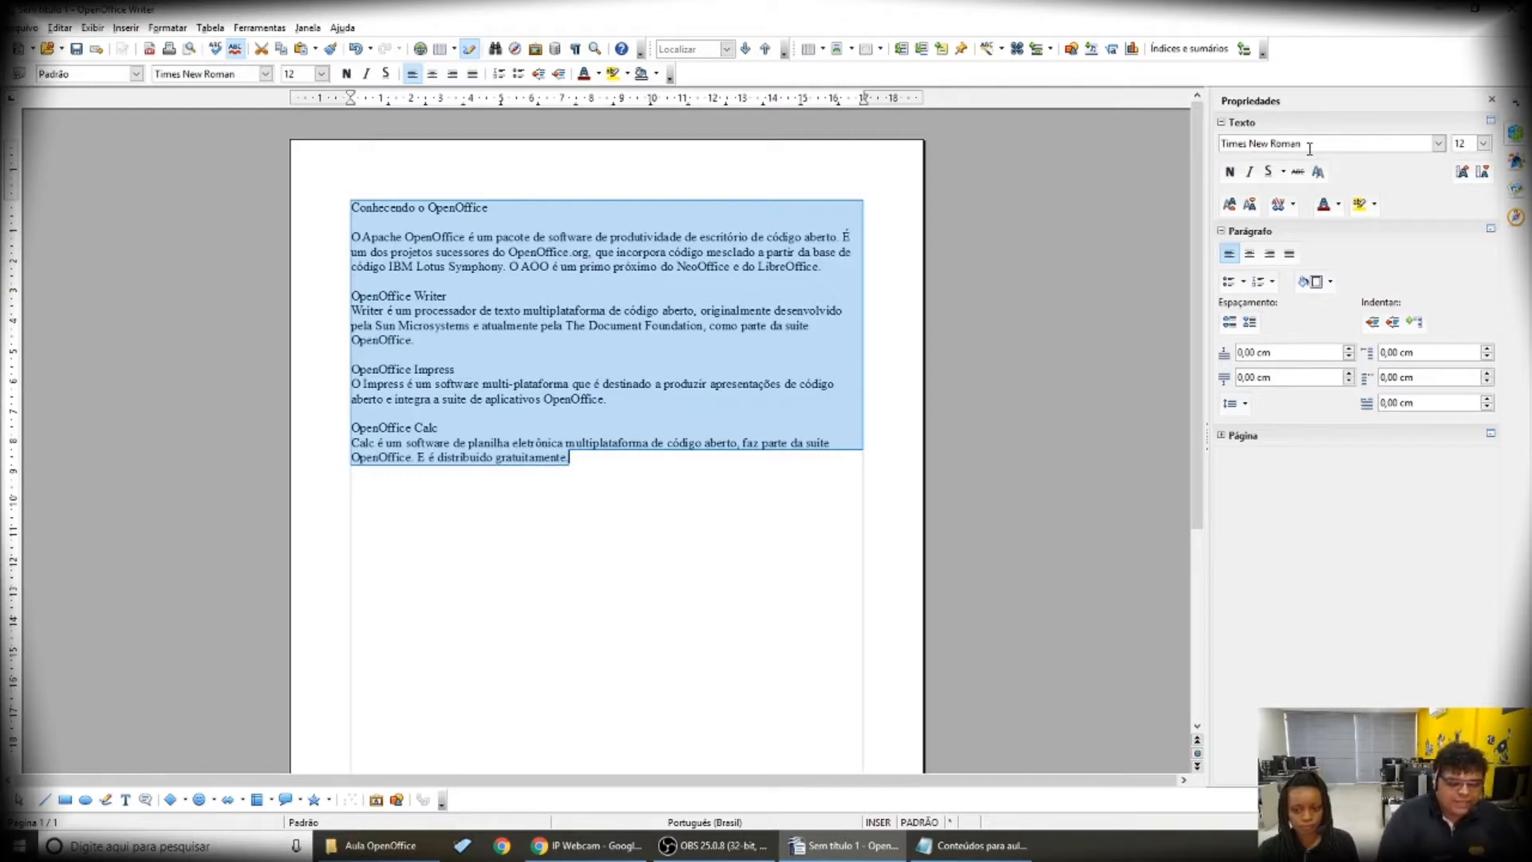
pyautogui.click(1439, 143)
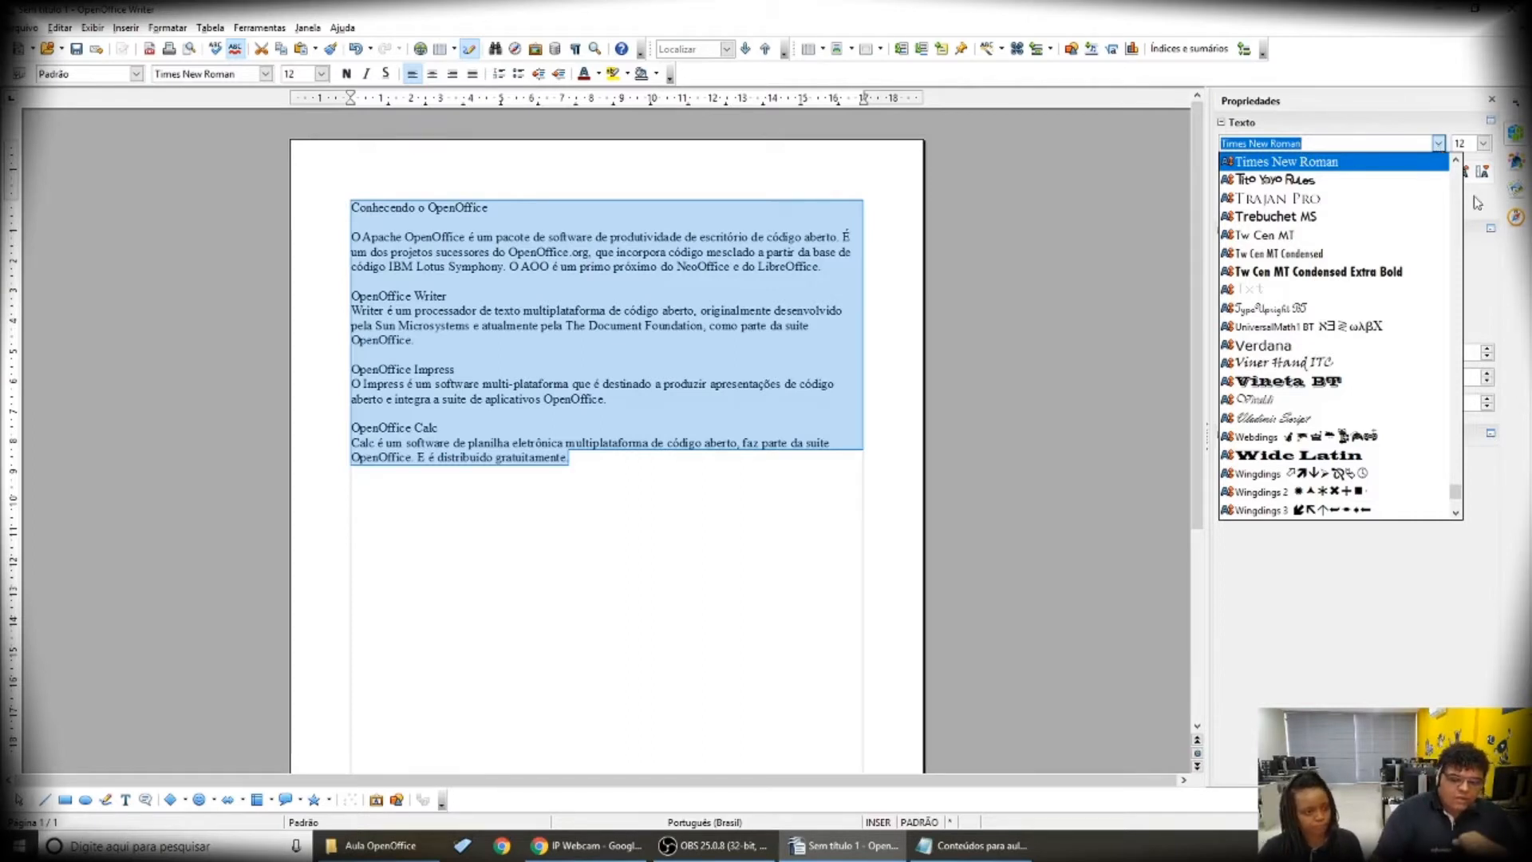
pyautogui.moveTo(1460, 495); pyautogui.dragTo(1466, 174)
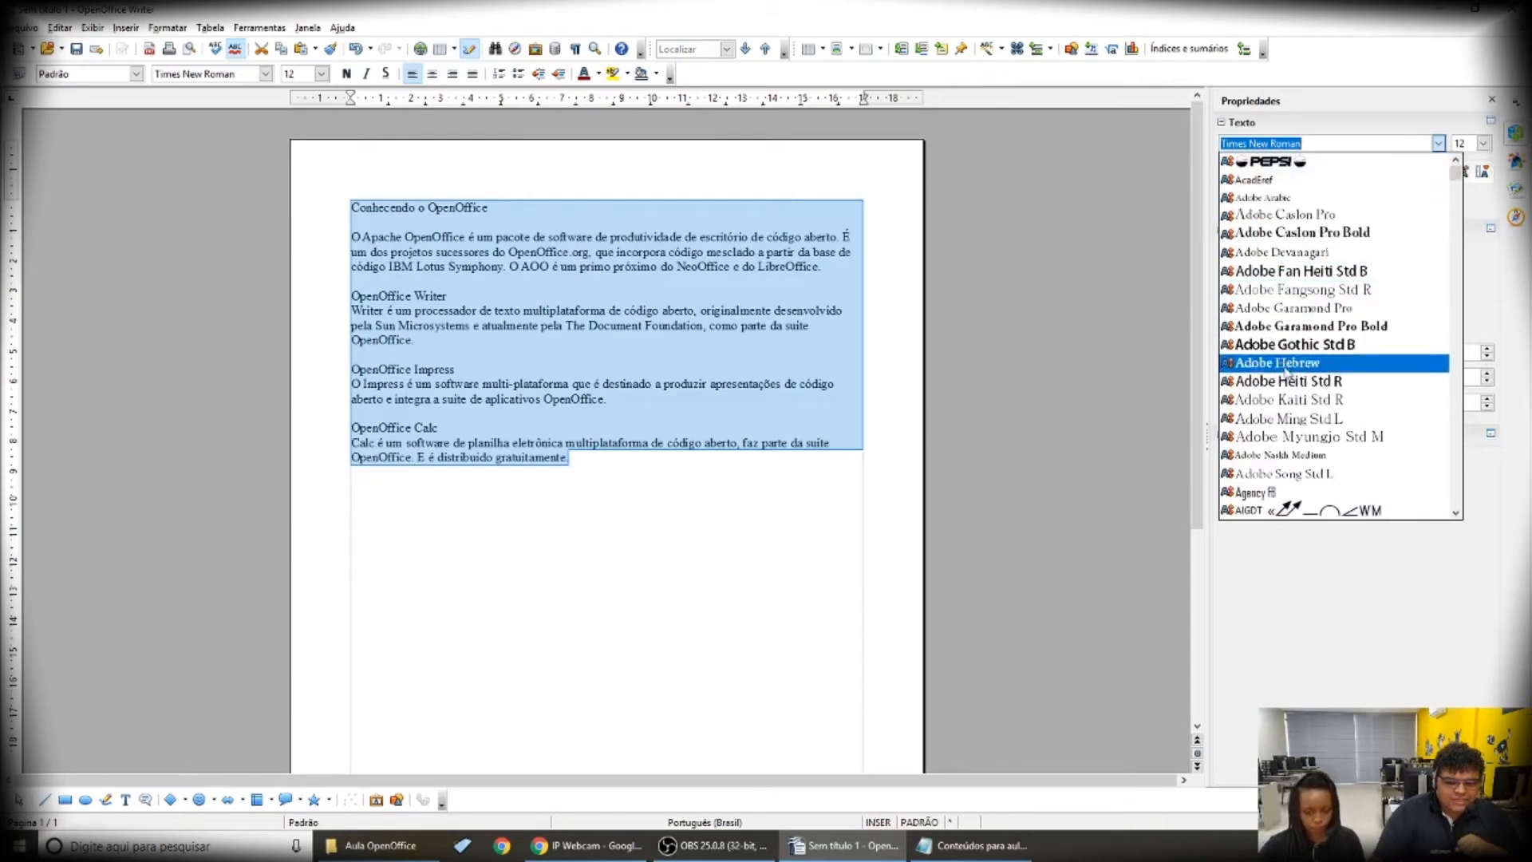
pyautogui.scroll(-1, 1280, 349)
pyautogui.scroll(-7, 1280, 348)
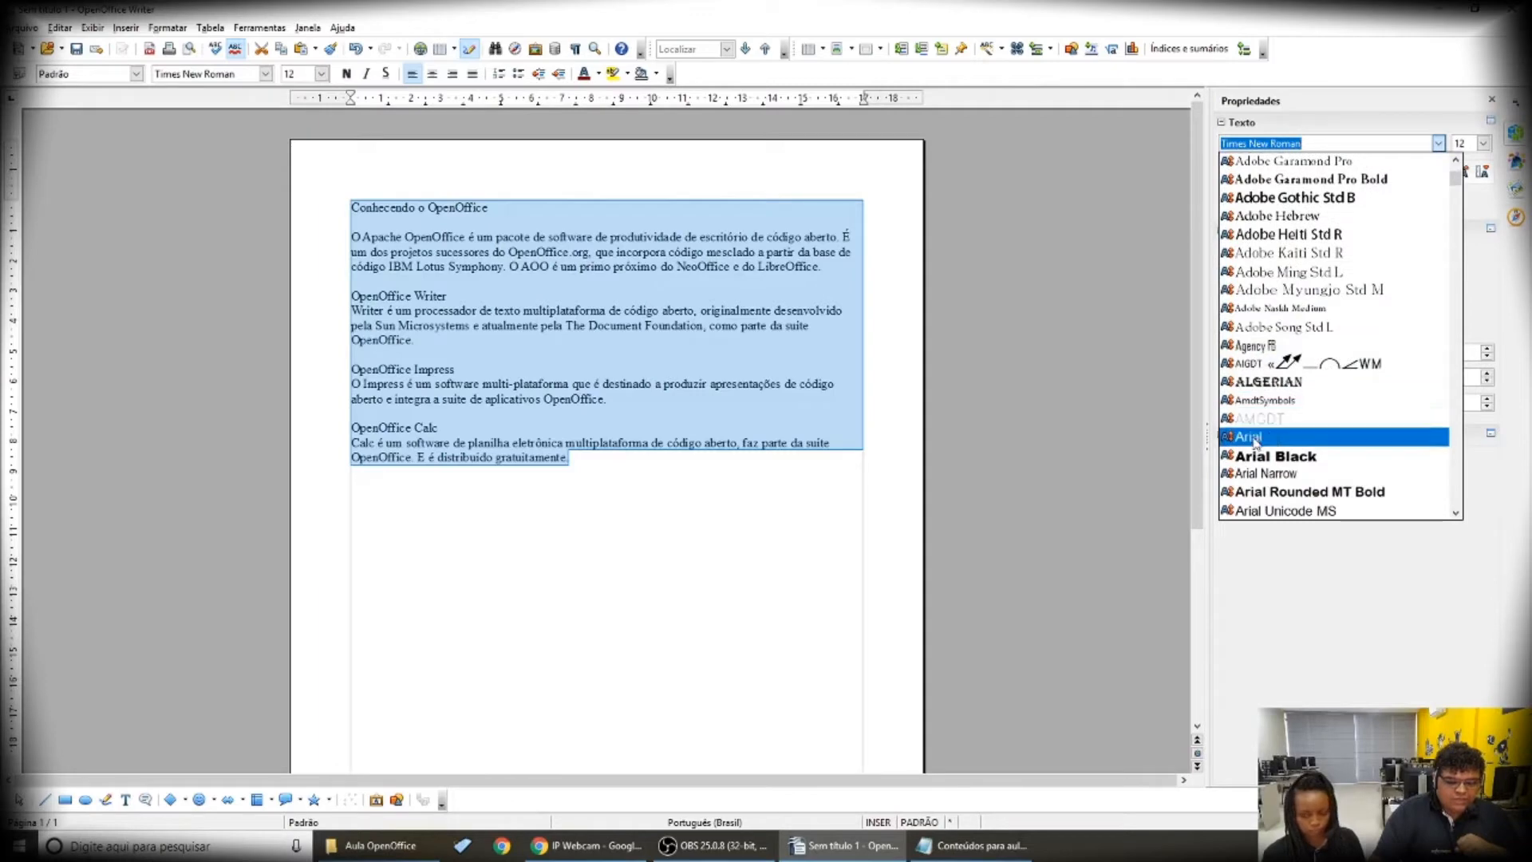
pyautogui.click(1262, 437)
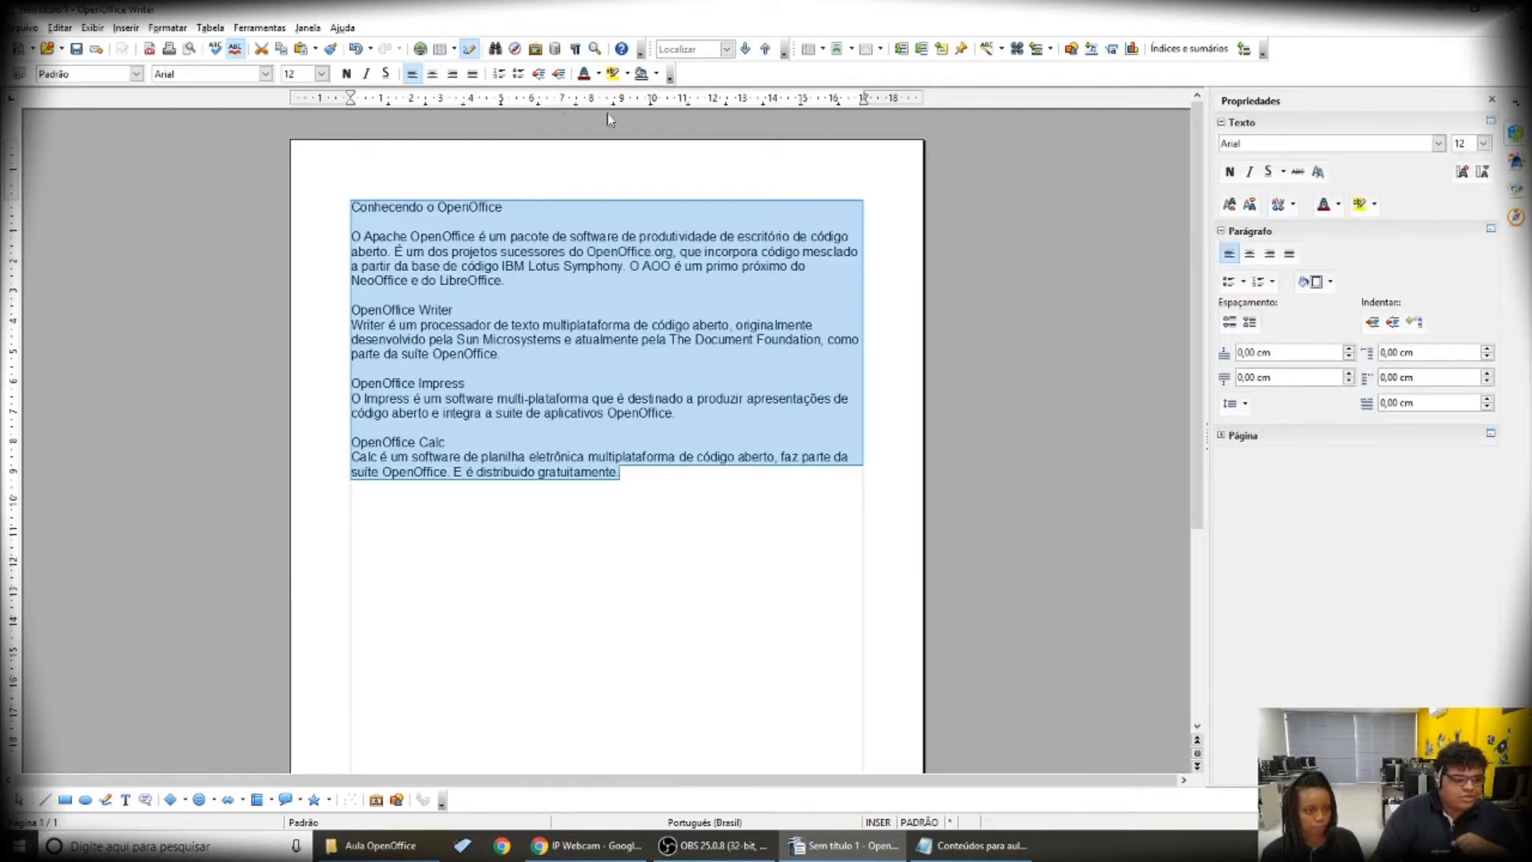
# Try font size 18 on the whole text and set it back to 12
pyautogui.click(320, 74)
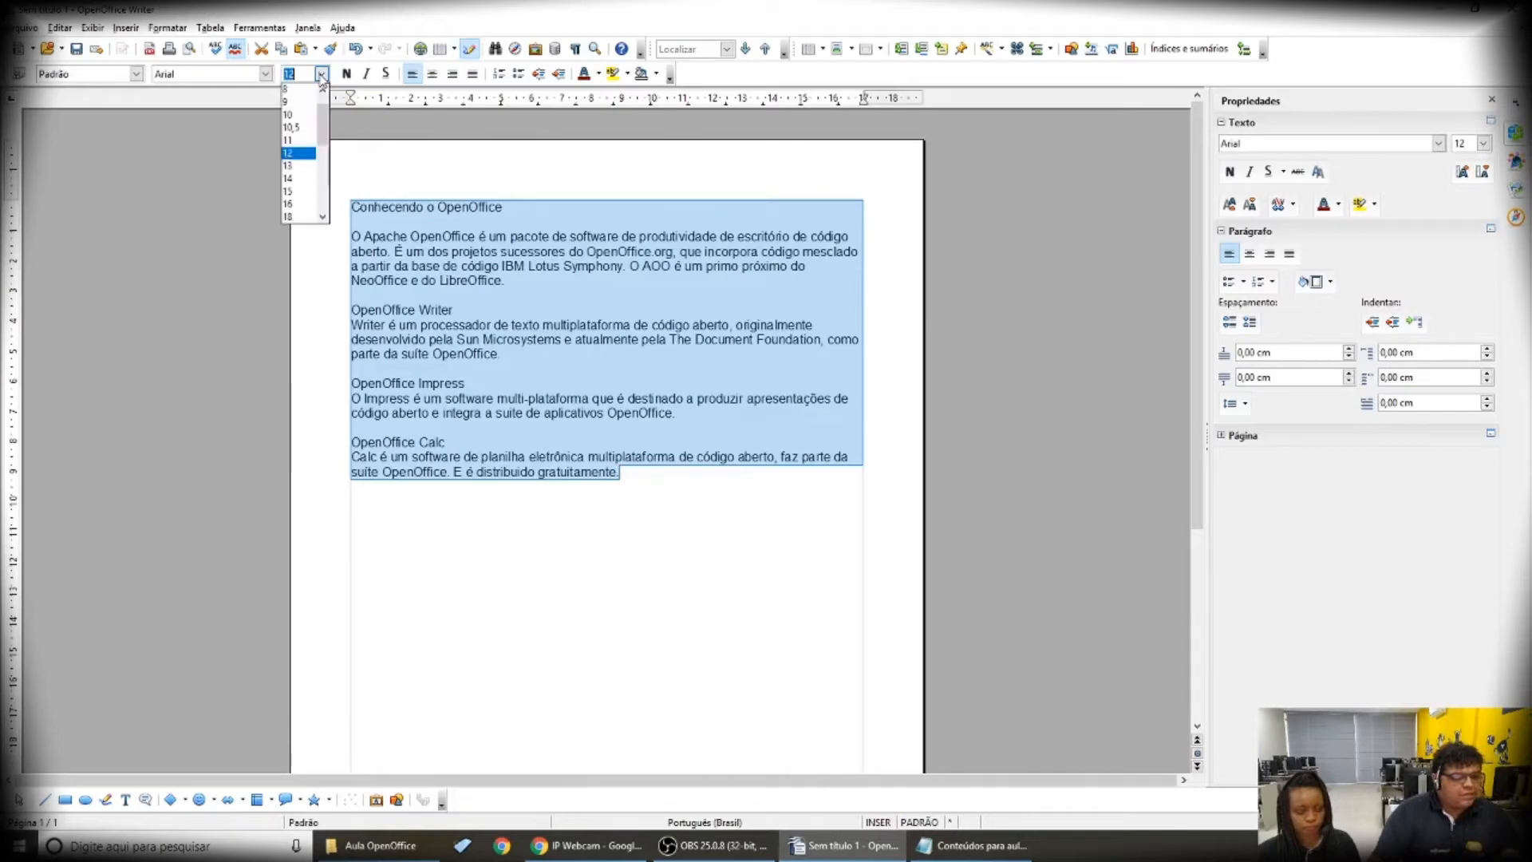
pyautogui.click(289, 216)
pyautogui.click(321, 74)
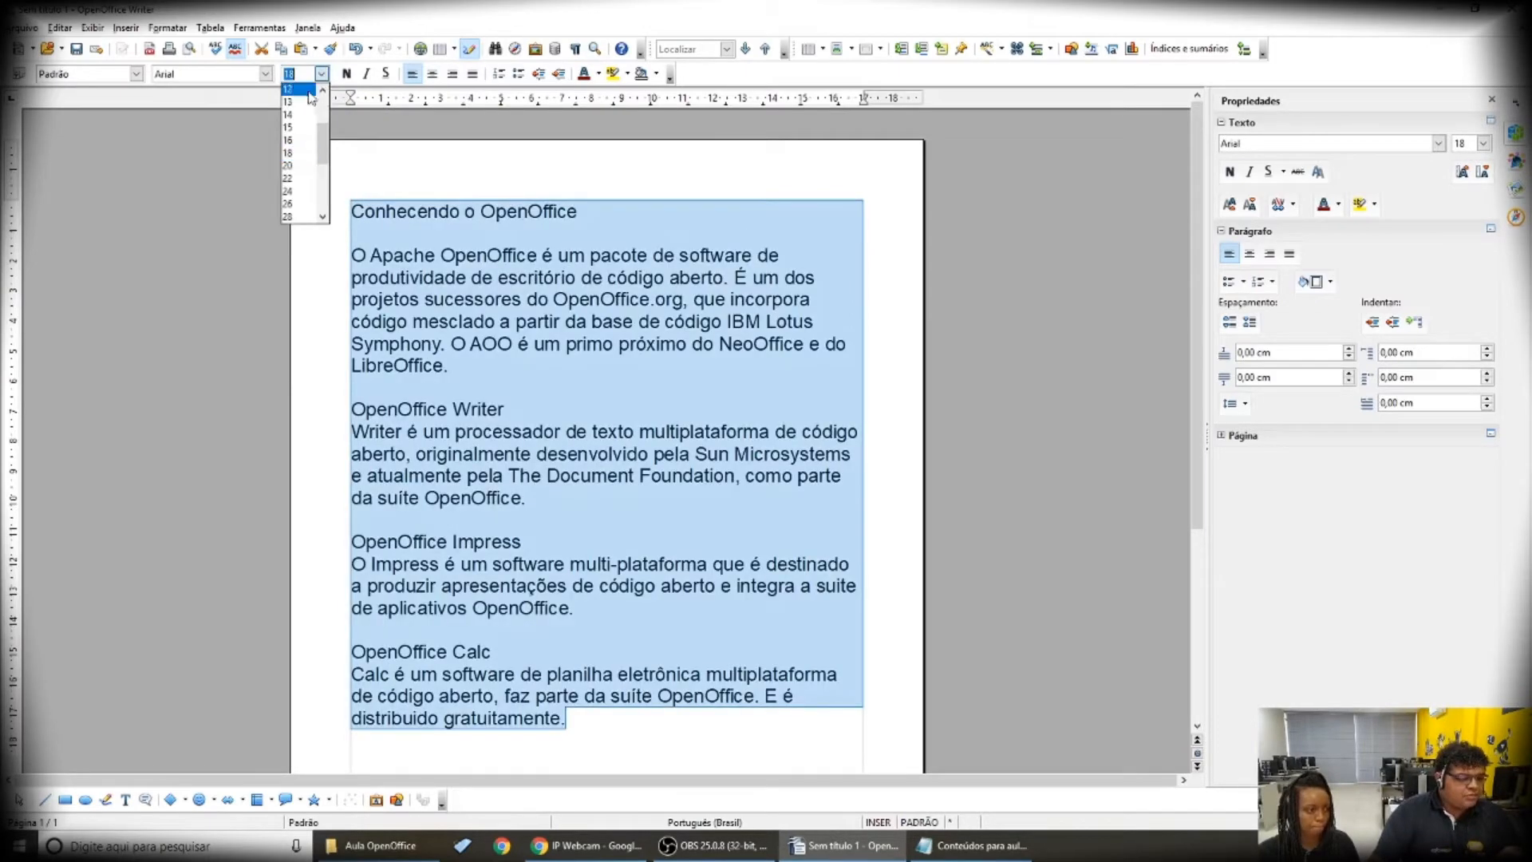
pyautogui.click(297, 91)
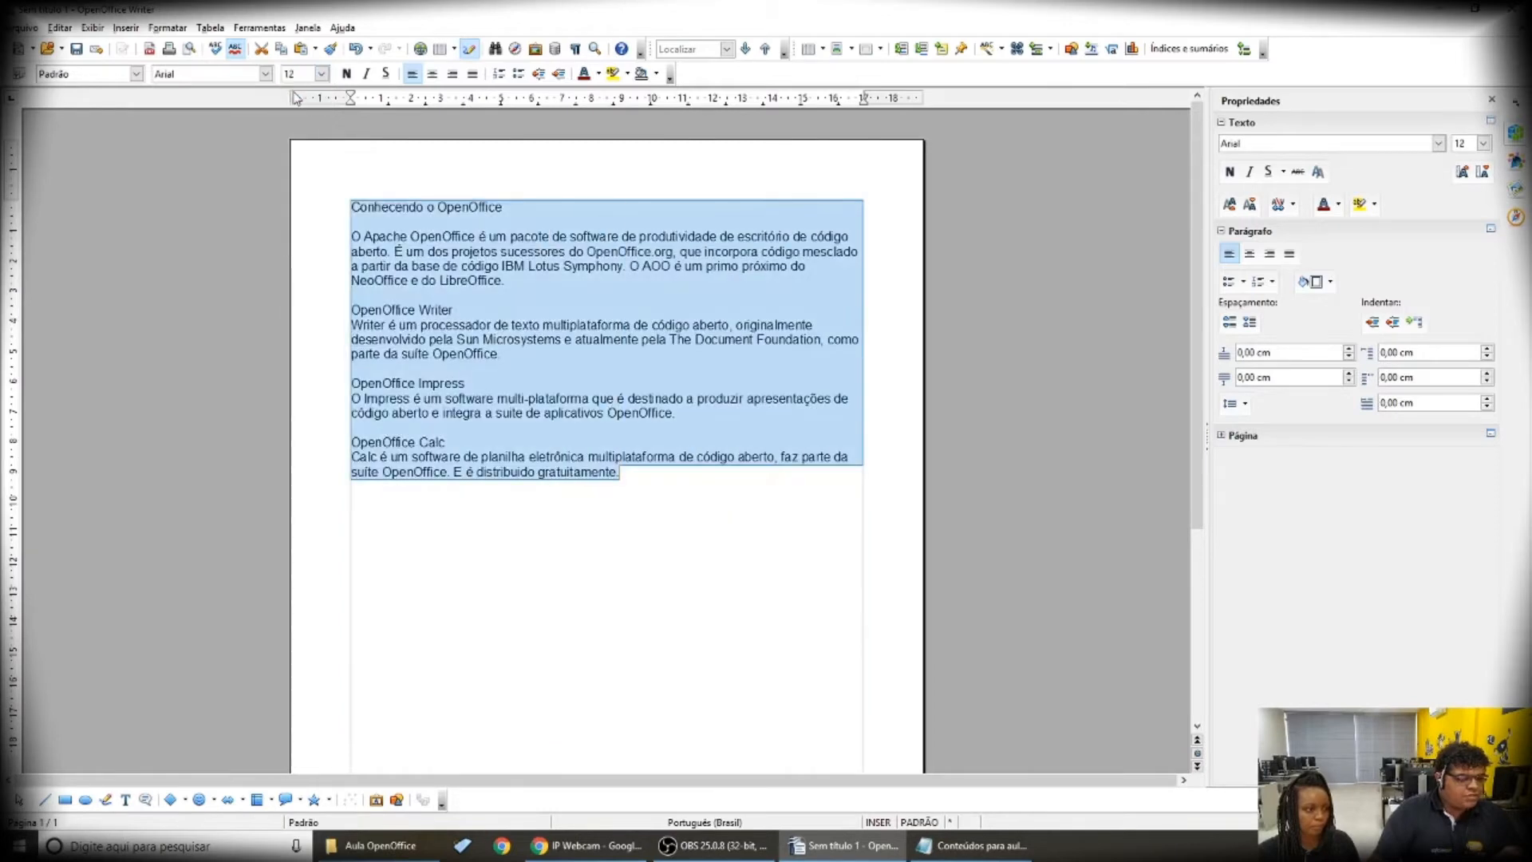
pyautogui.click(685, 324)
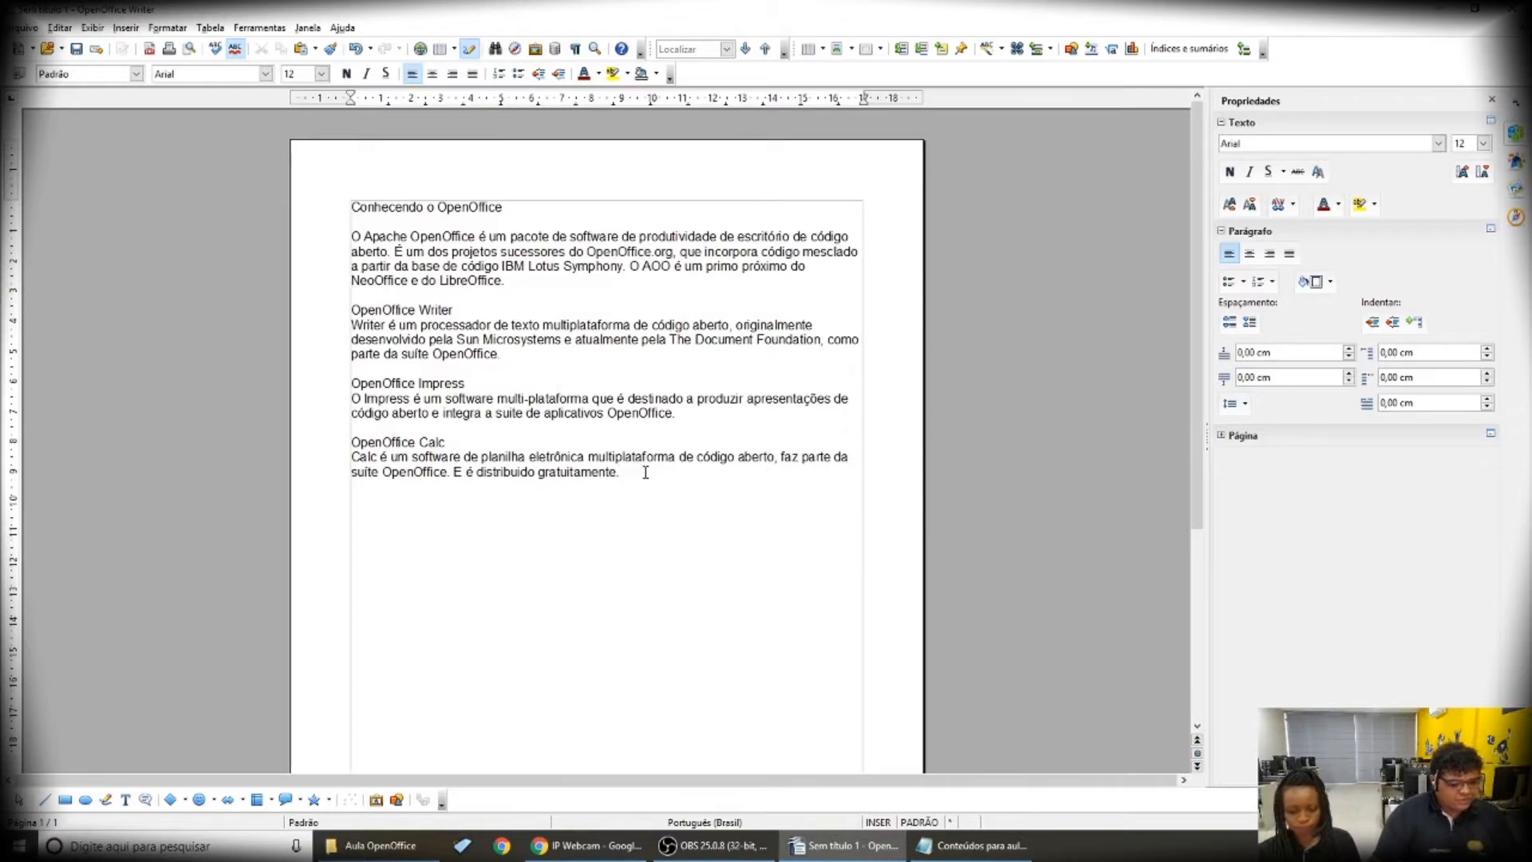
# Justify the entire document text after trying centred and right alignment
pyautogui.hotkey('ctrl', 'a')
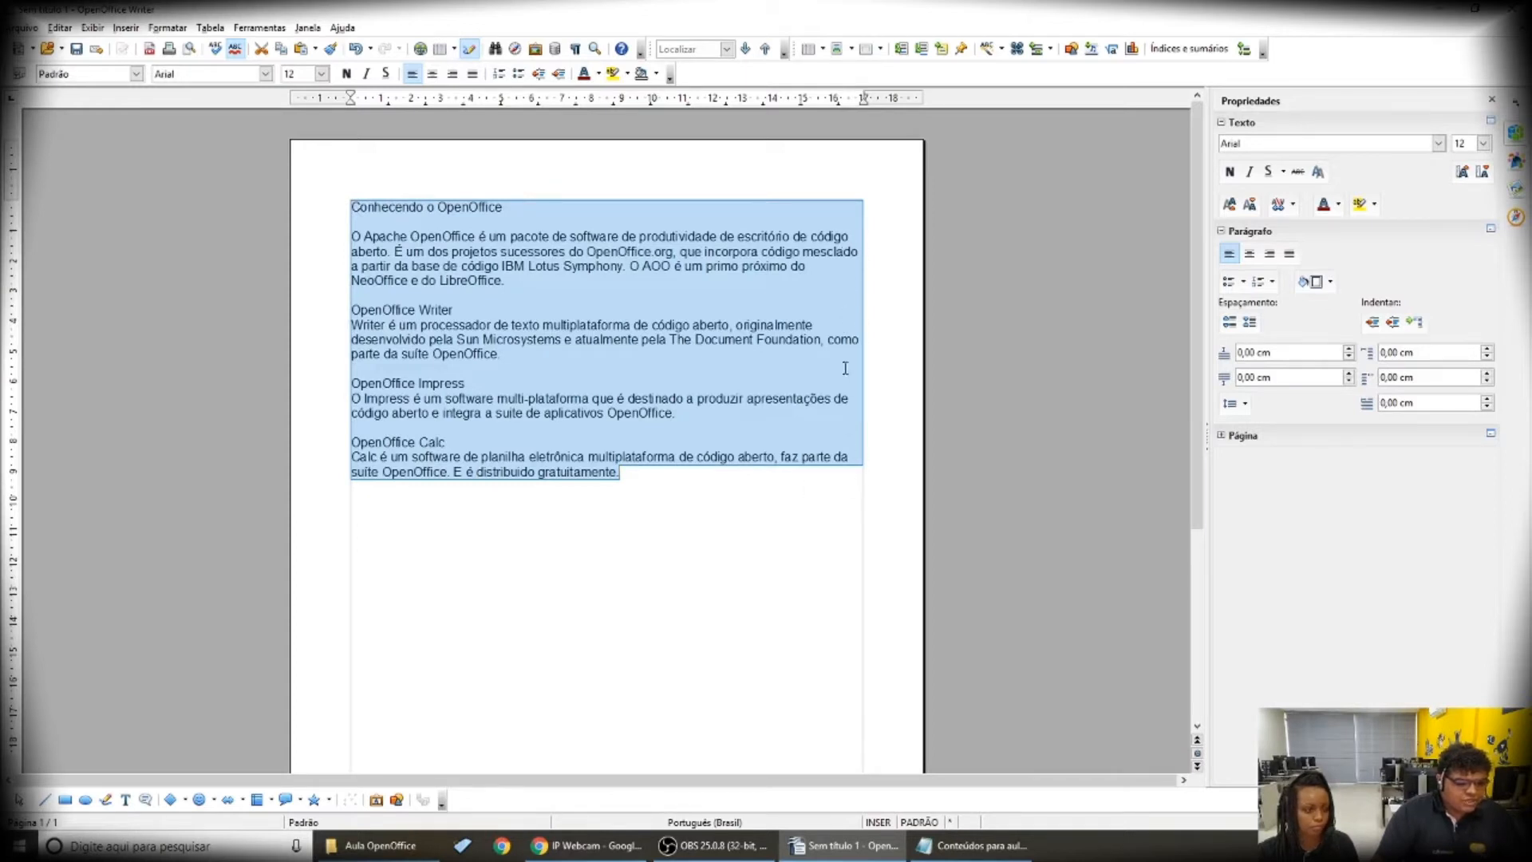
pyautogui.click(433, 76)
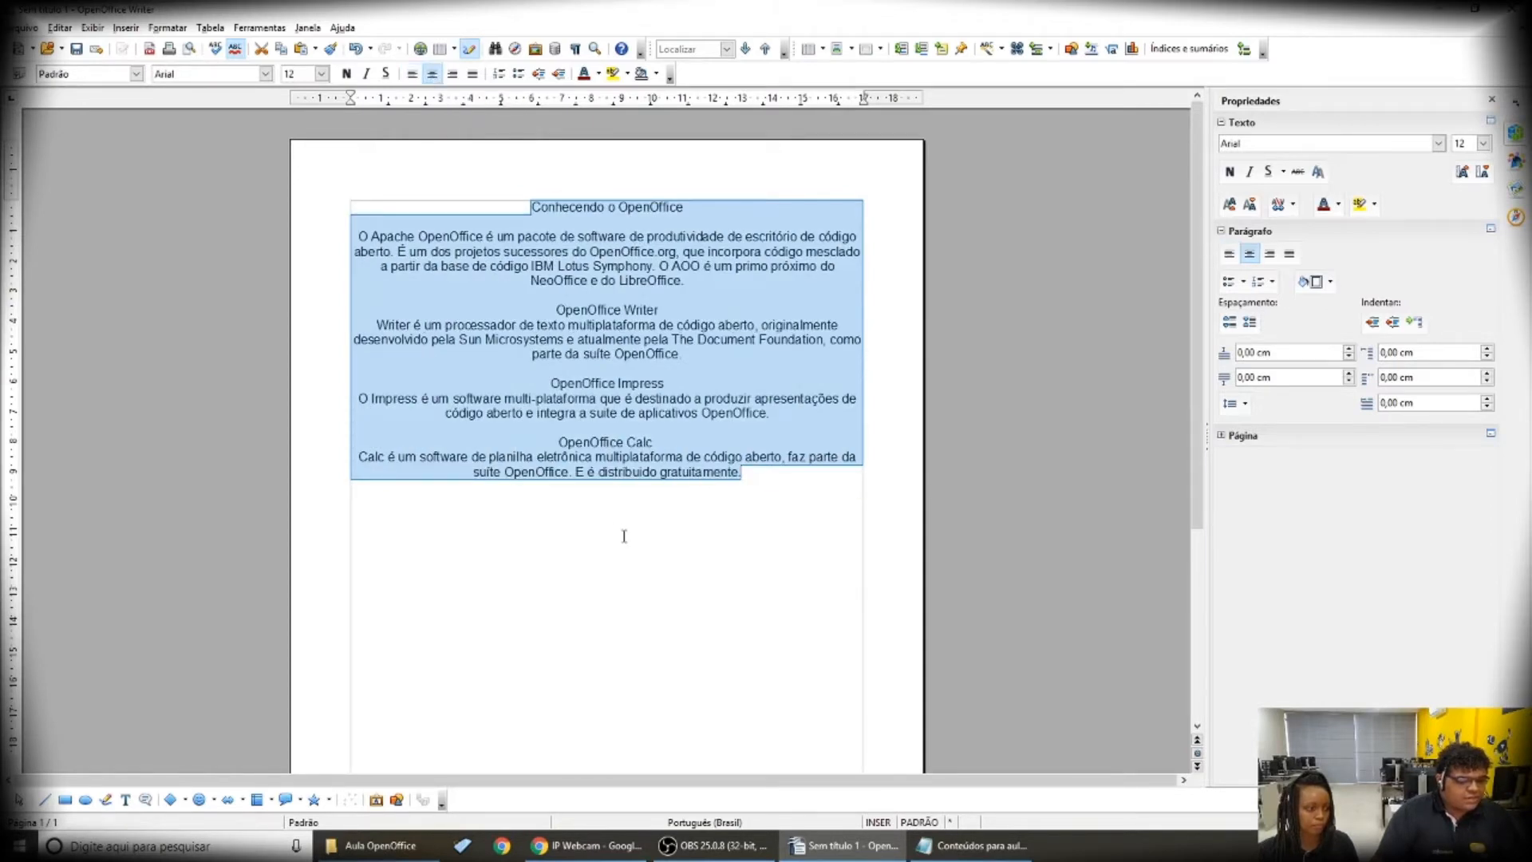
pyautogui.click(453, 76)
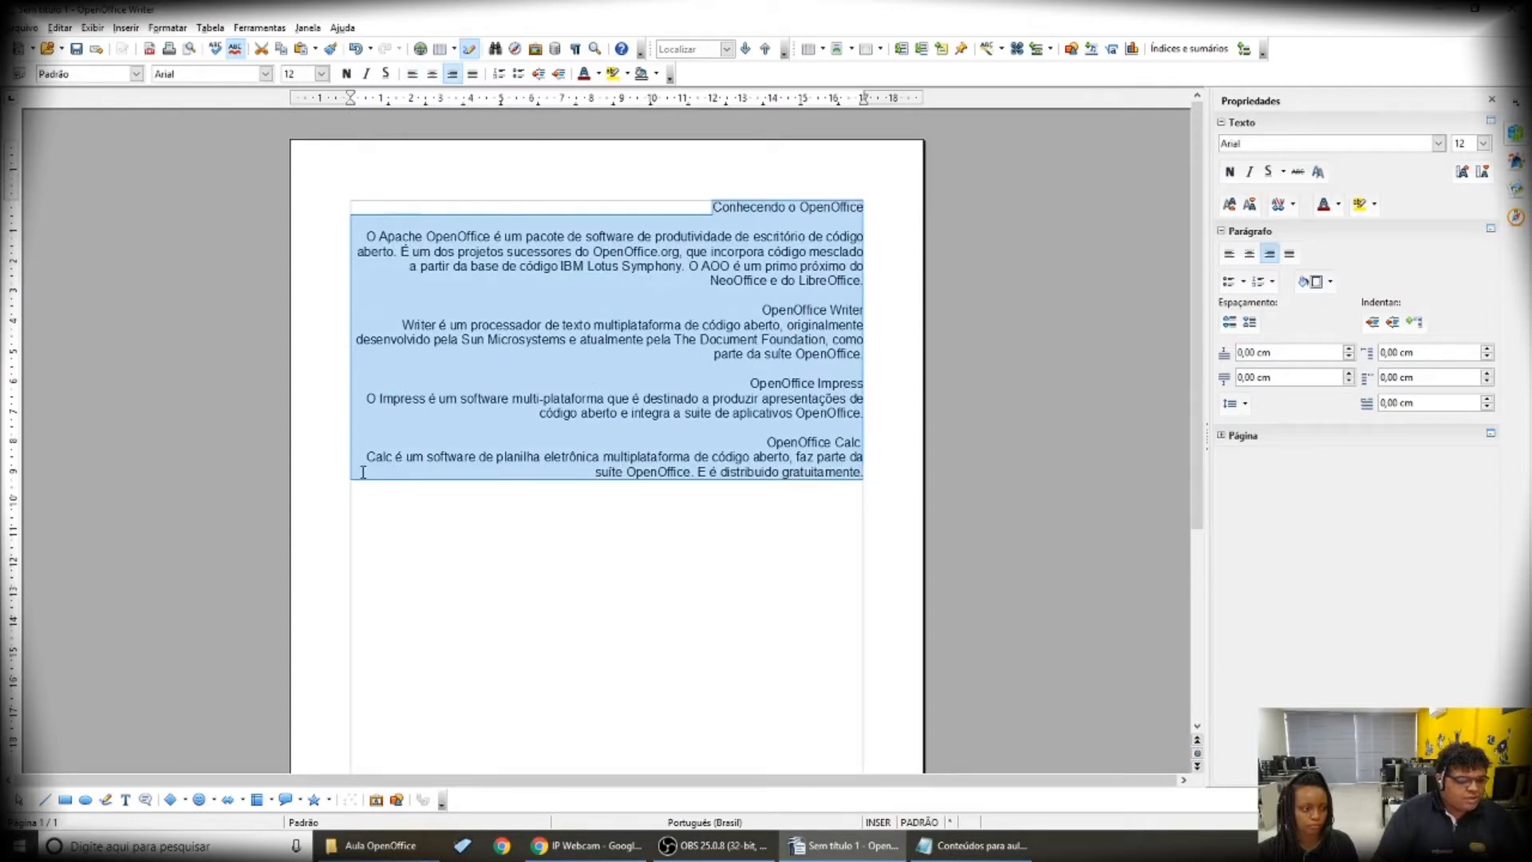
pyautogui.click(471, 75)
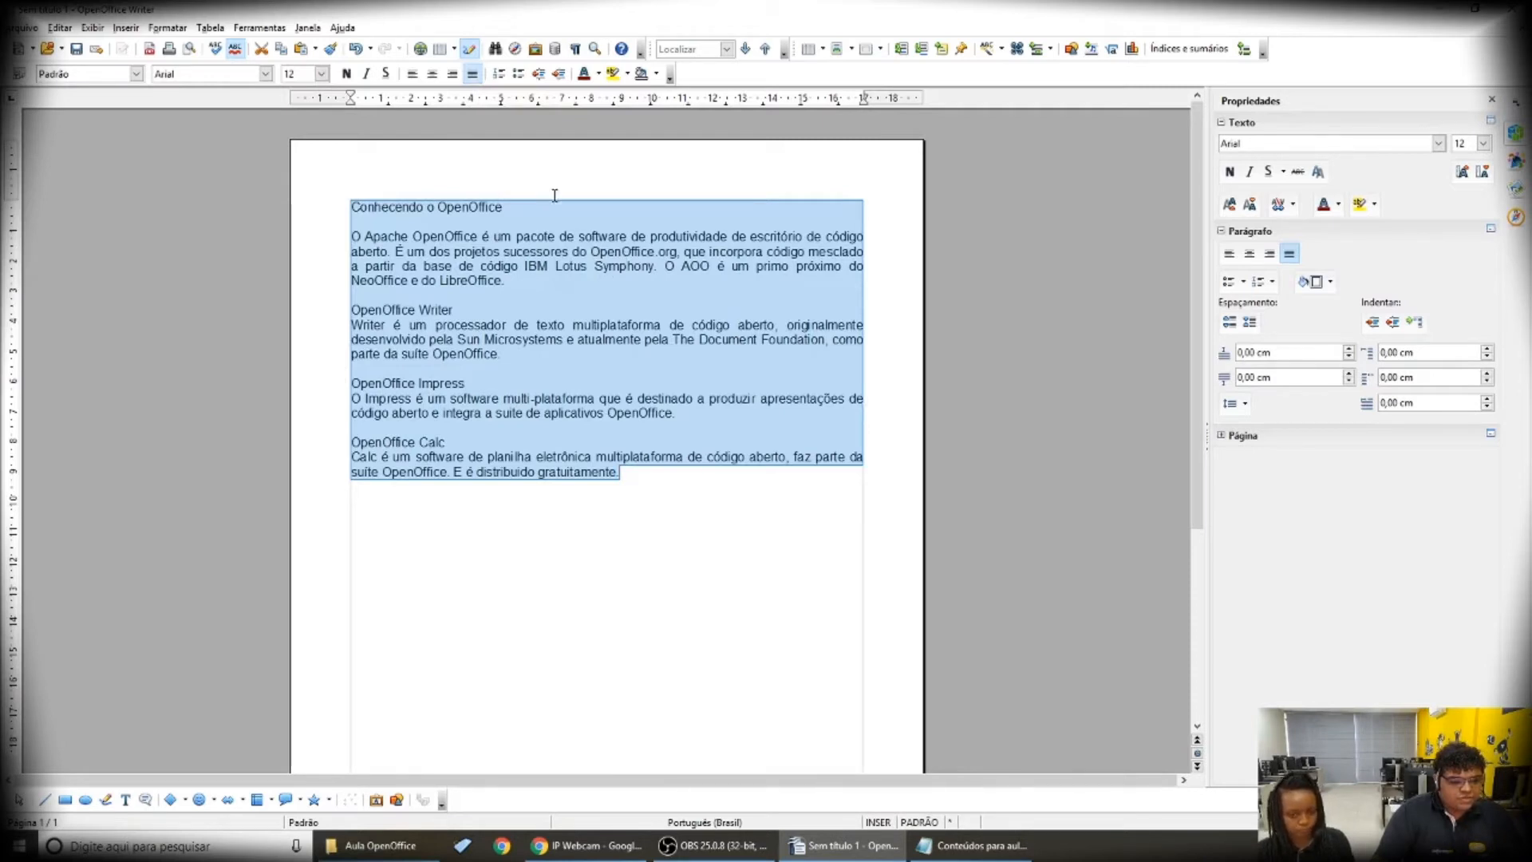
pyautogui.click(383, 217)
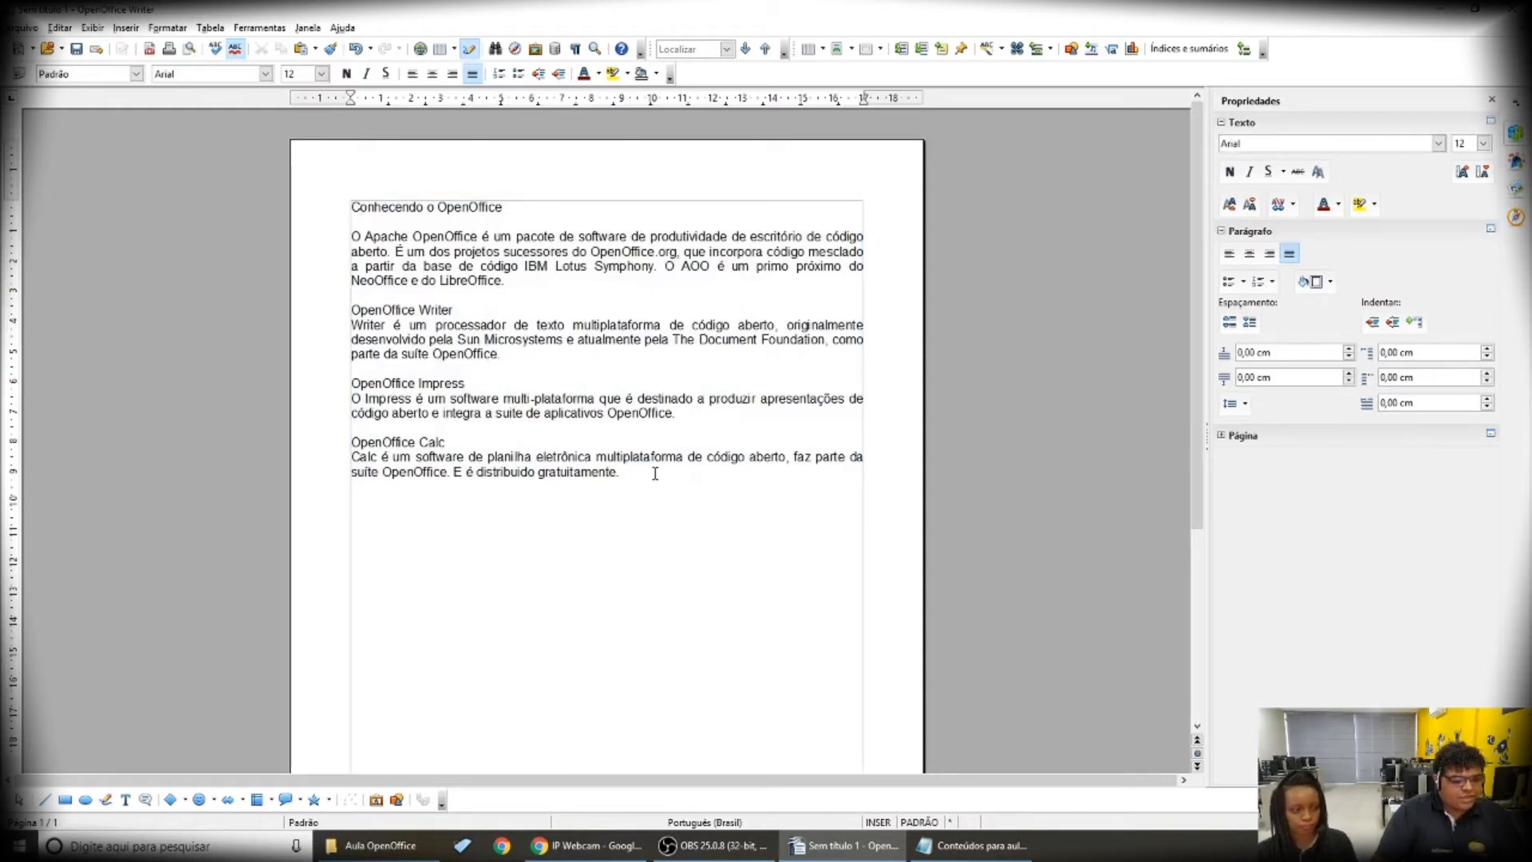
# Format the title "Conhecendo o OpenOffice" in size 14, bold and centred
pyautogui.moveTo(503, 206); pyautogui.dragTo(347, 208)
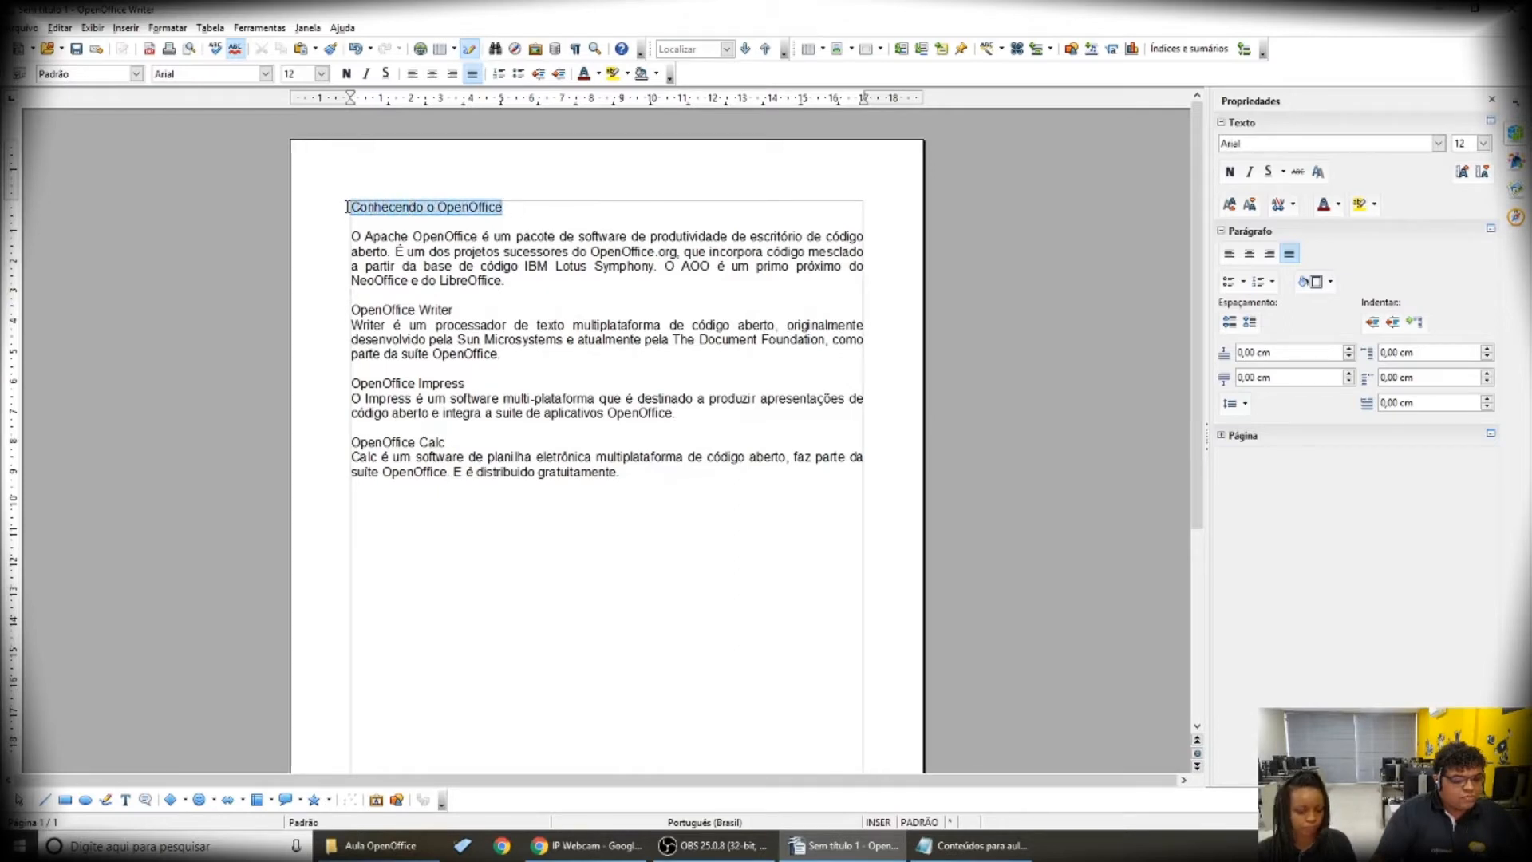
pyautogui.click(321, 74)
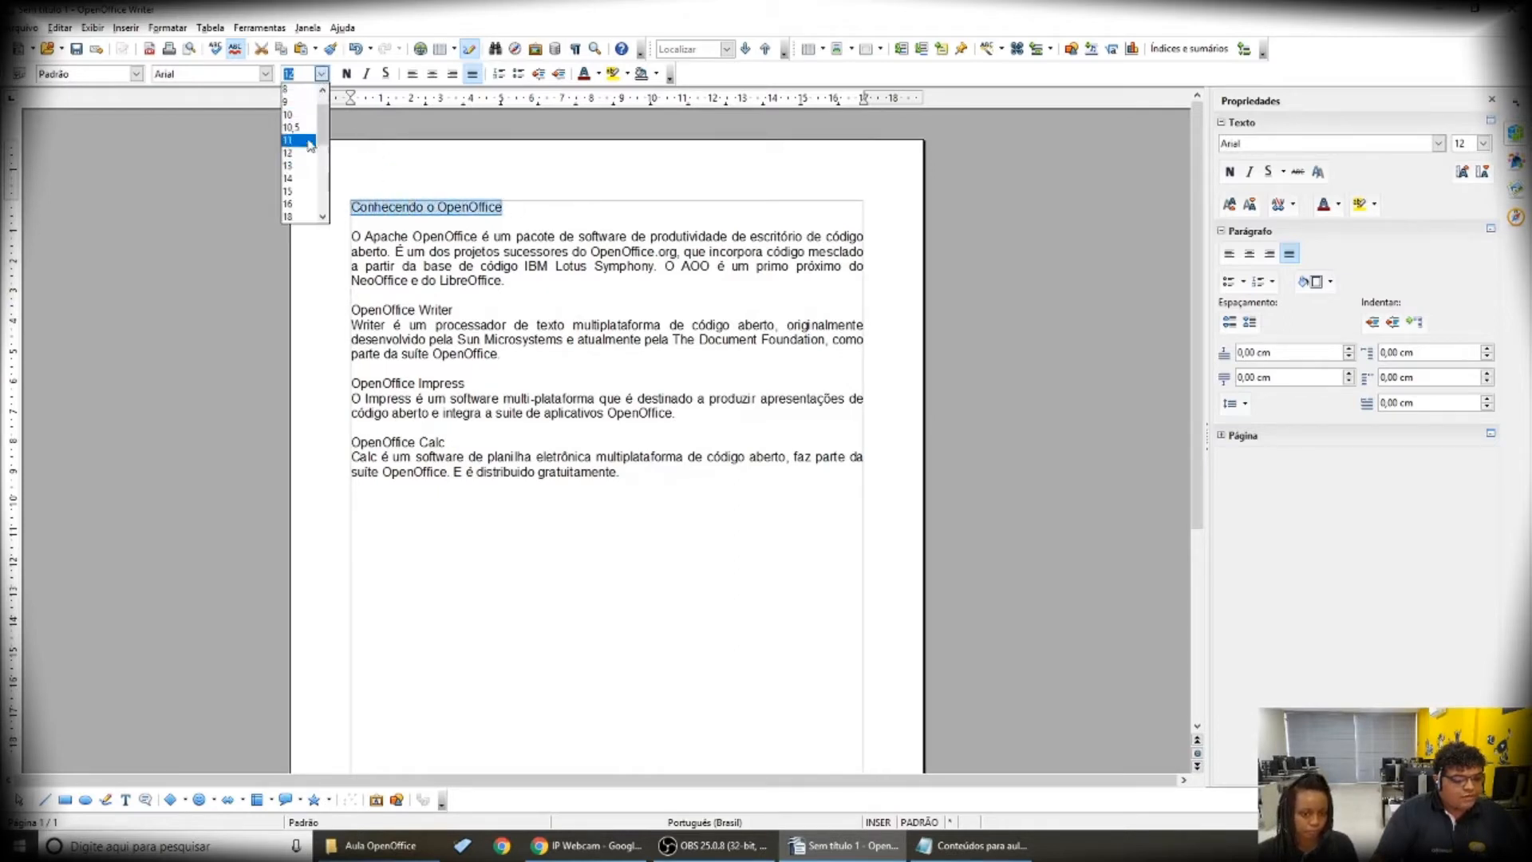
pyautogui.click(298, 178)
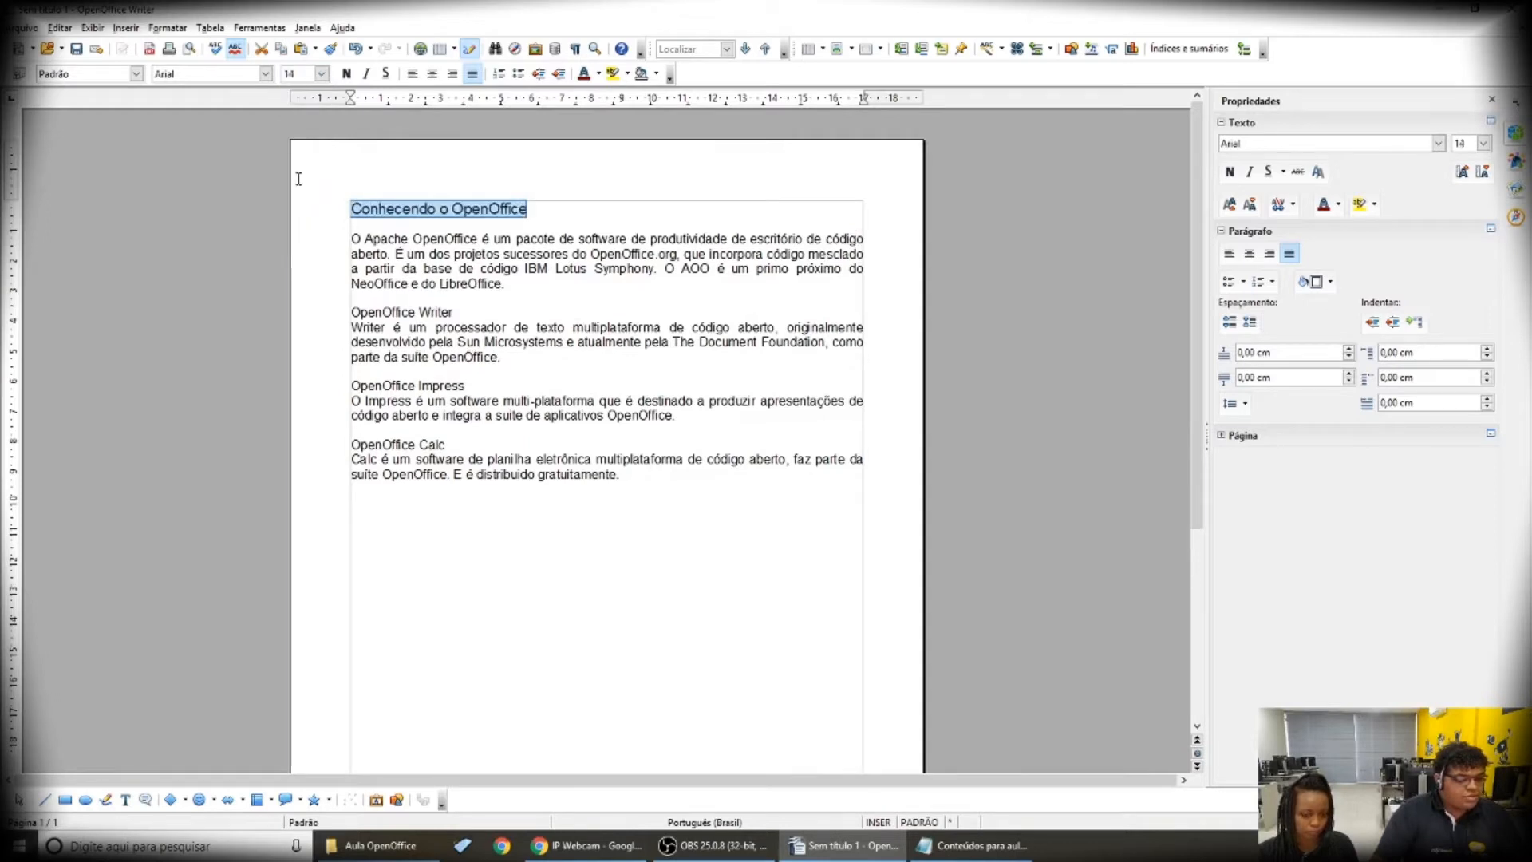
pyautogui.click(346, 75)
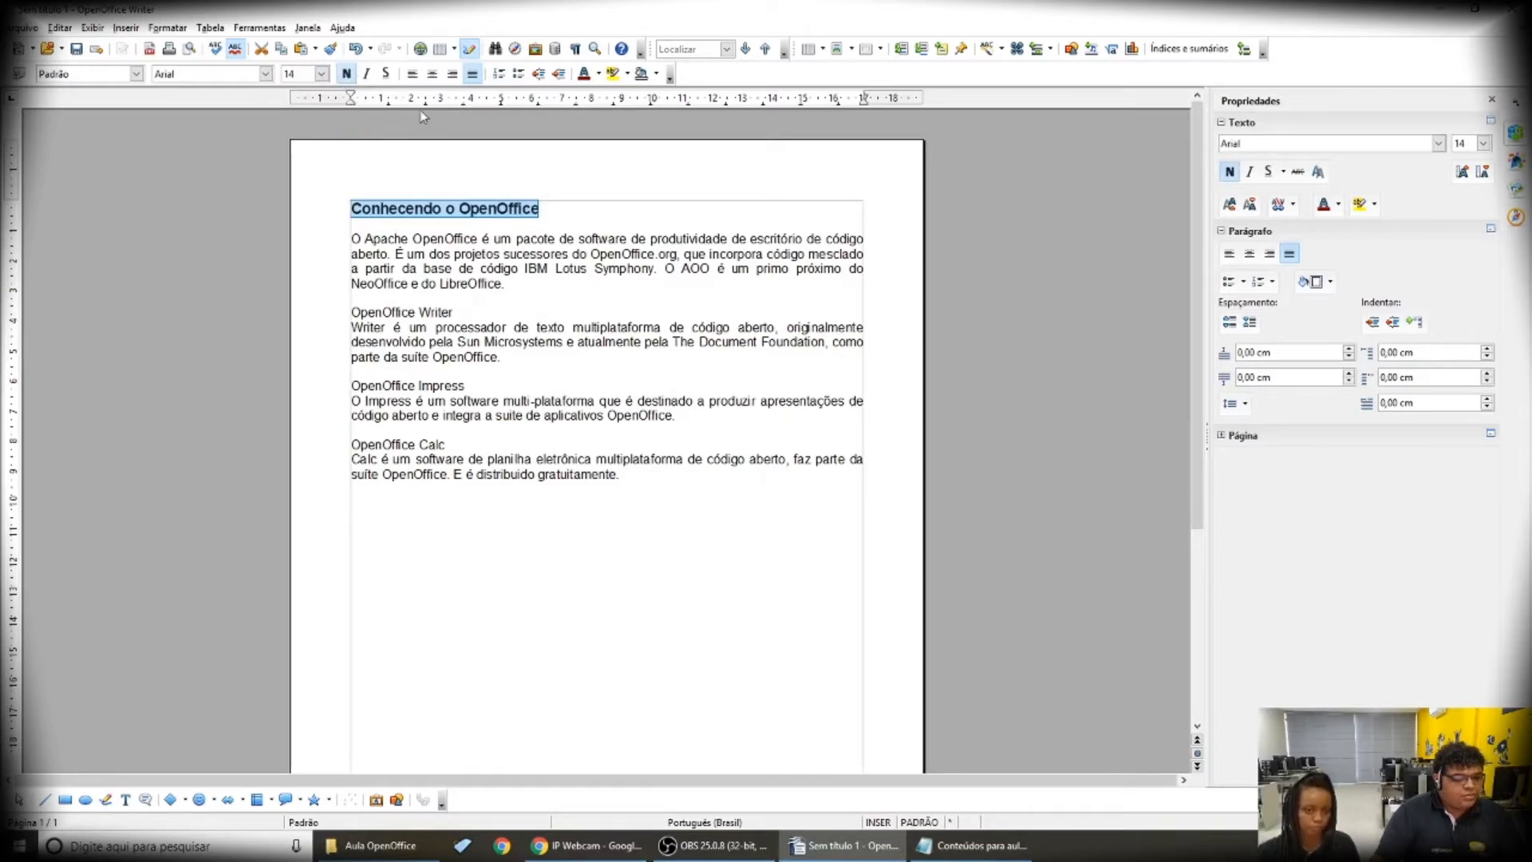
pyautogui.click(432, 74)
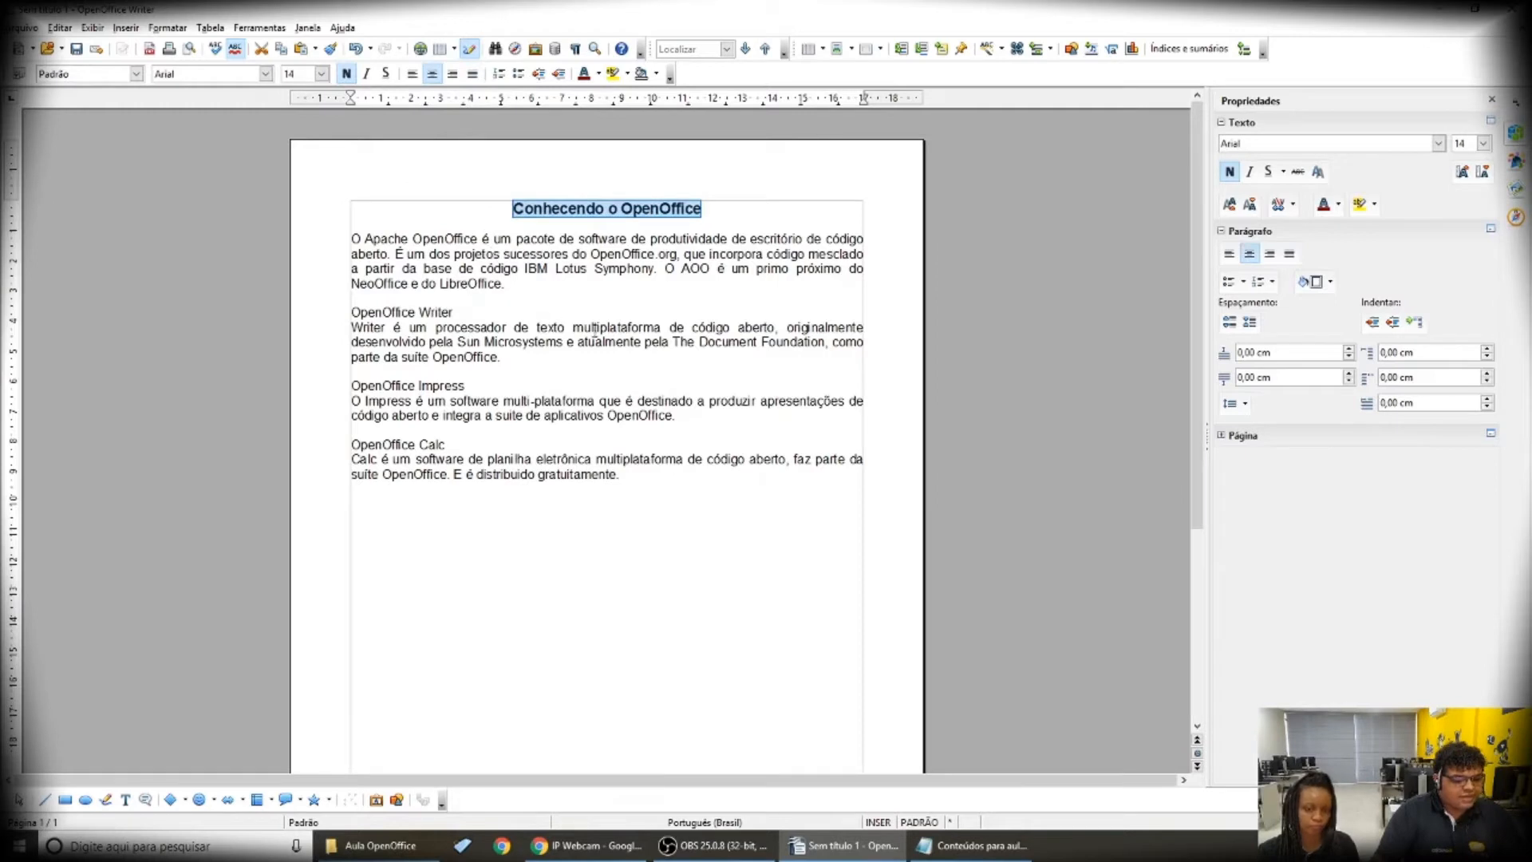
# Indent the first line of the introductory paragraph under the title by about 1.5 cm
pyautogui.click(642, 296)
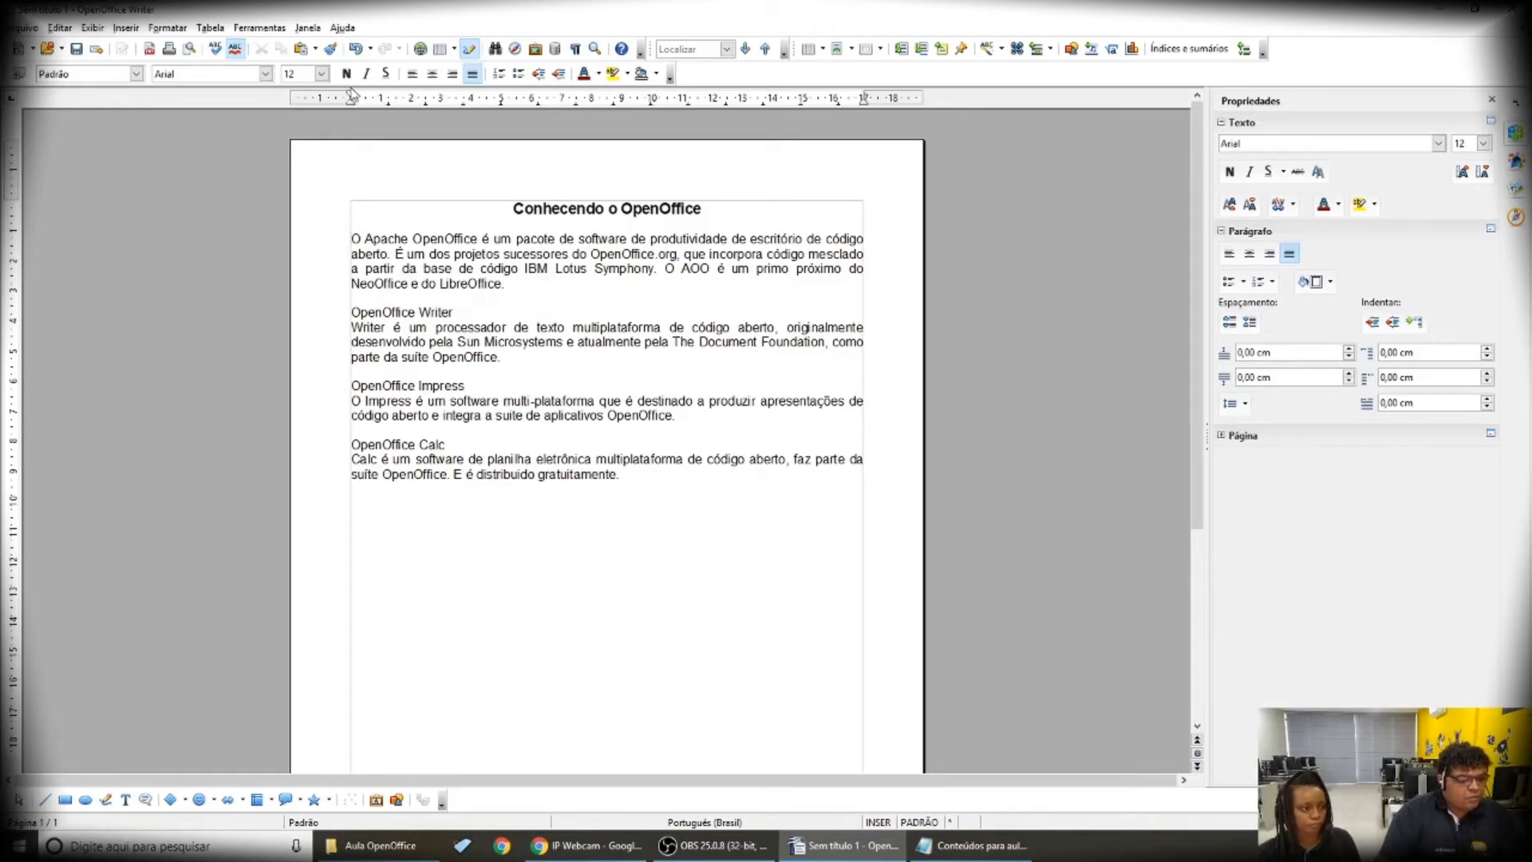
pyautogui.moveTo(351, 97)
pyautogui.mouseDown()
pyautogui.moveTo(409, 99)
pyautogui.moveTo(397, 99)
pyautogui.mouseUp()
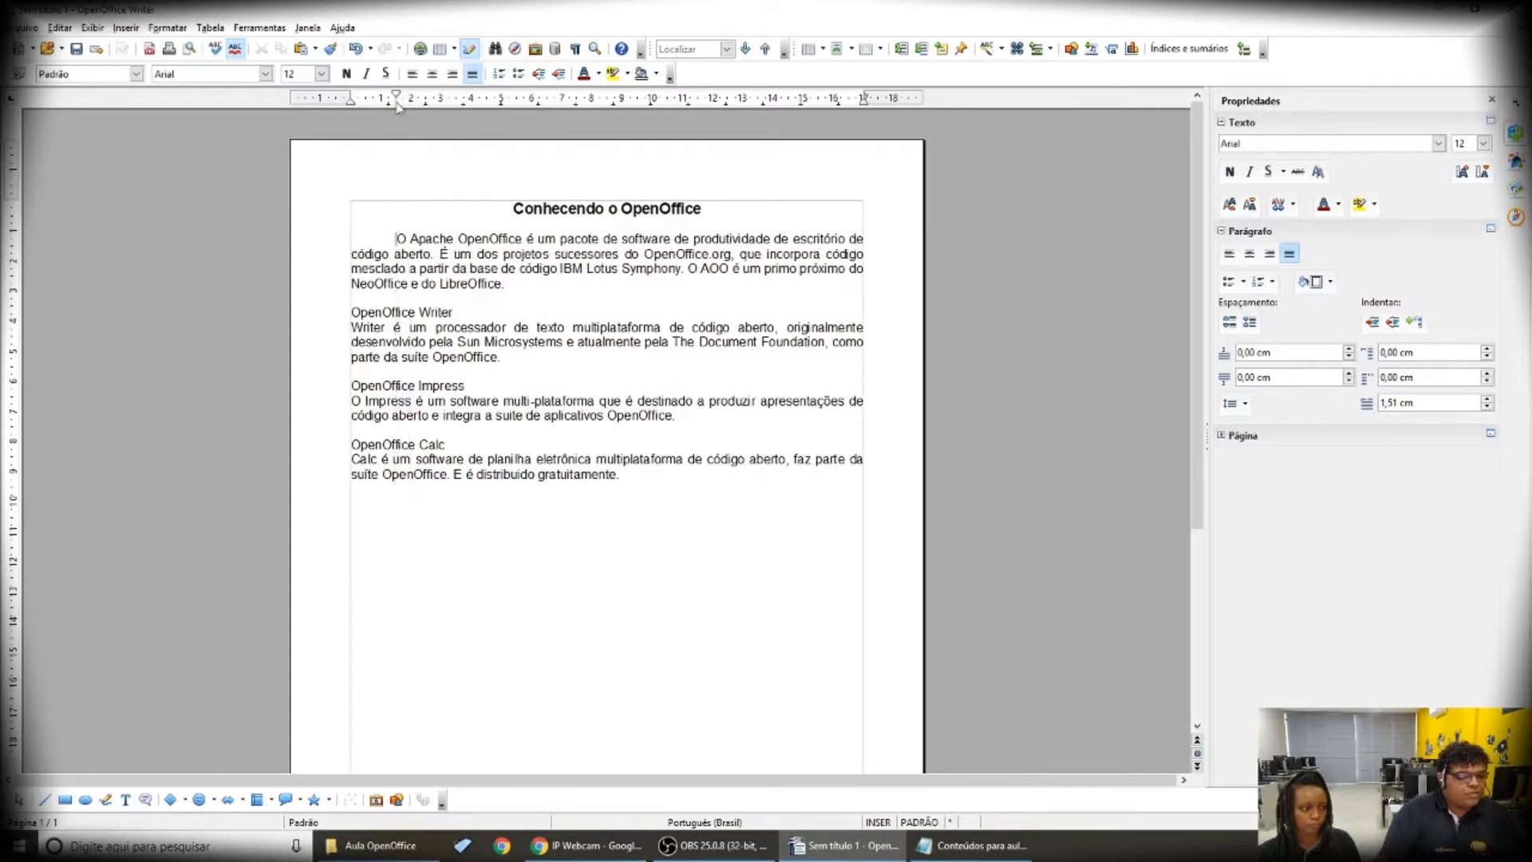
pyautogui.click(394, 239)
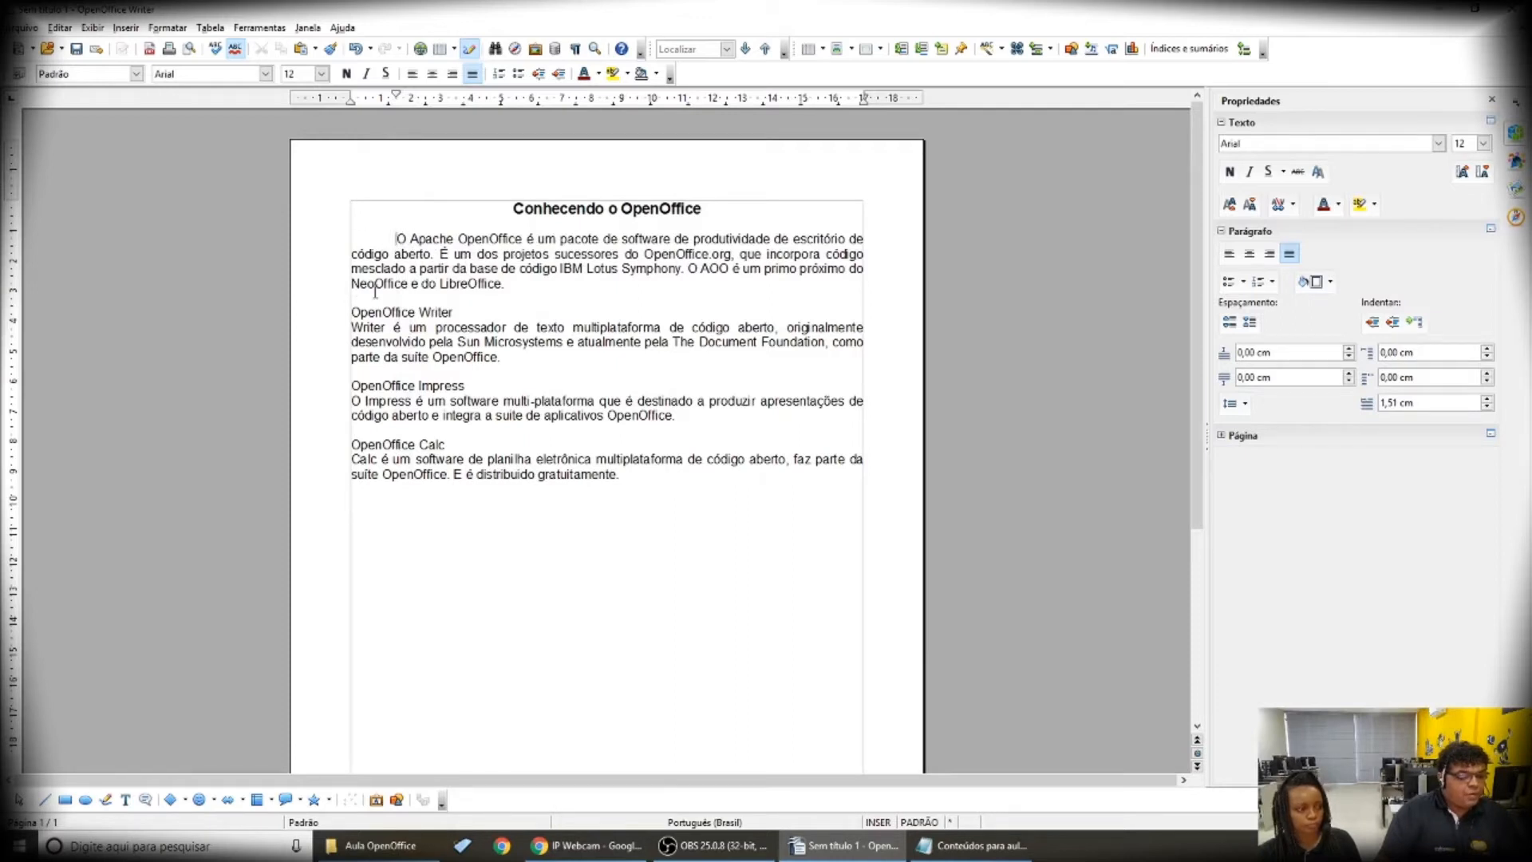
# Make the subheadings "OpenOffice Writer", "OpenOffice Impress" and "OpenOffice Calc" bold
pyautogui.click(351, 313)
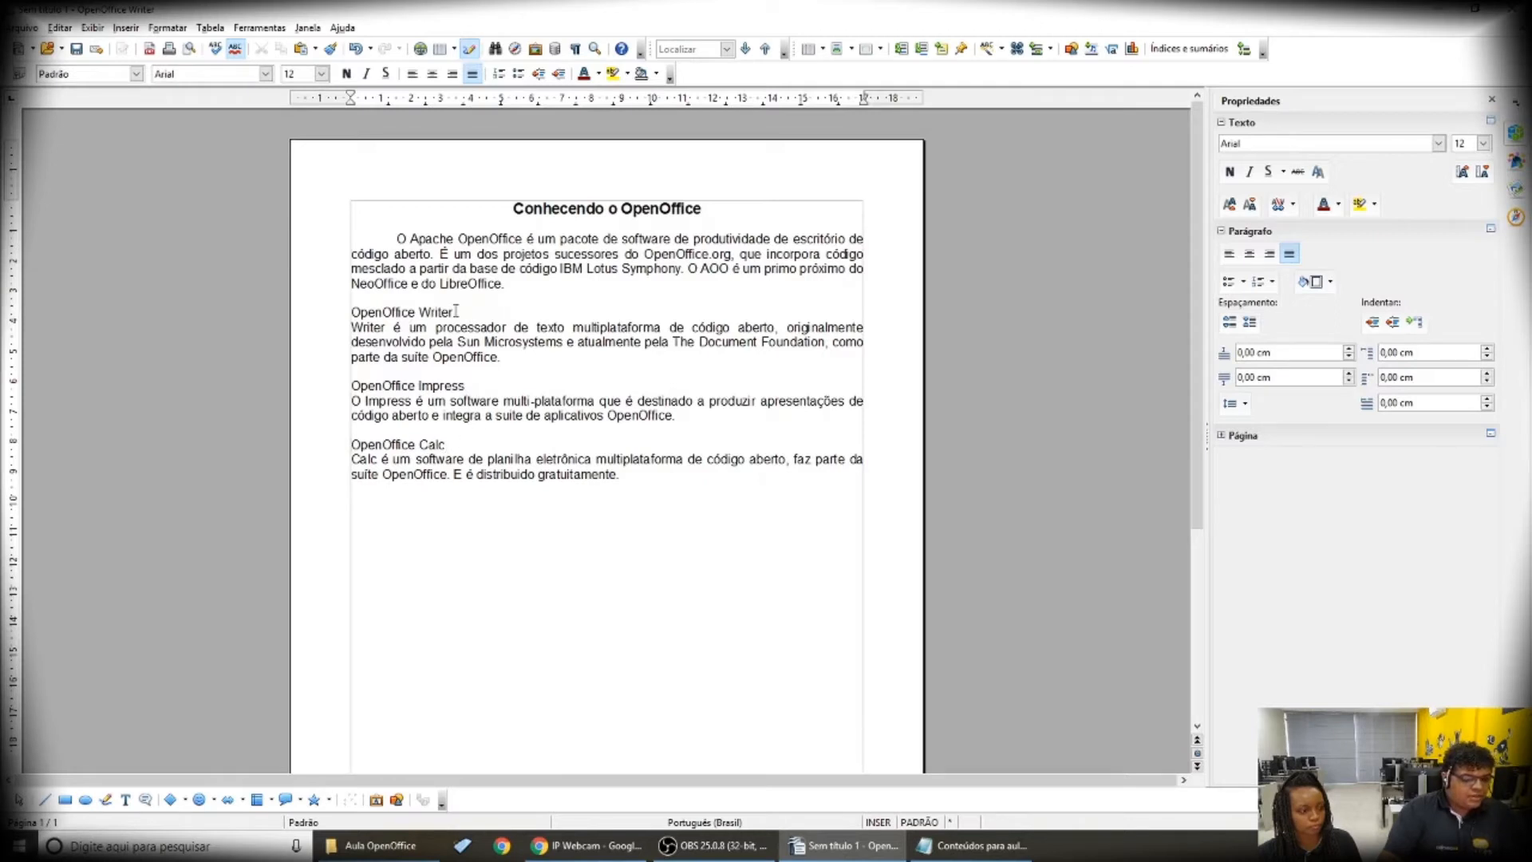
pyautogui.moveTo(457, 312); pyautogui.dragTo(354, 312)
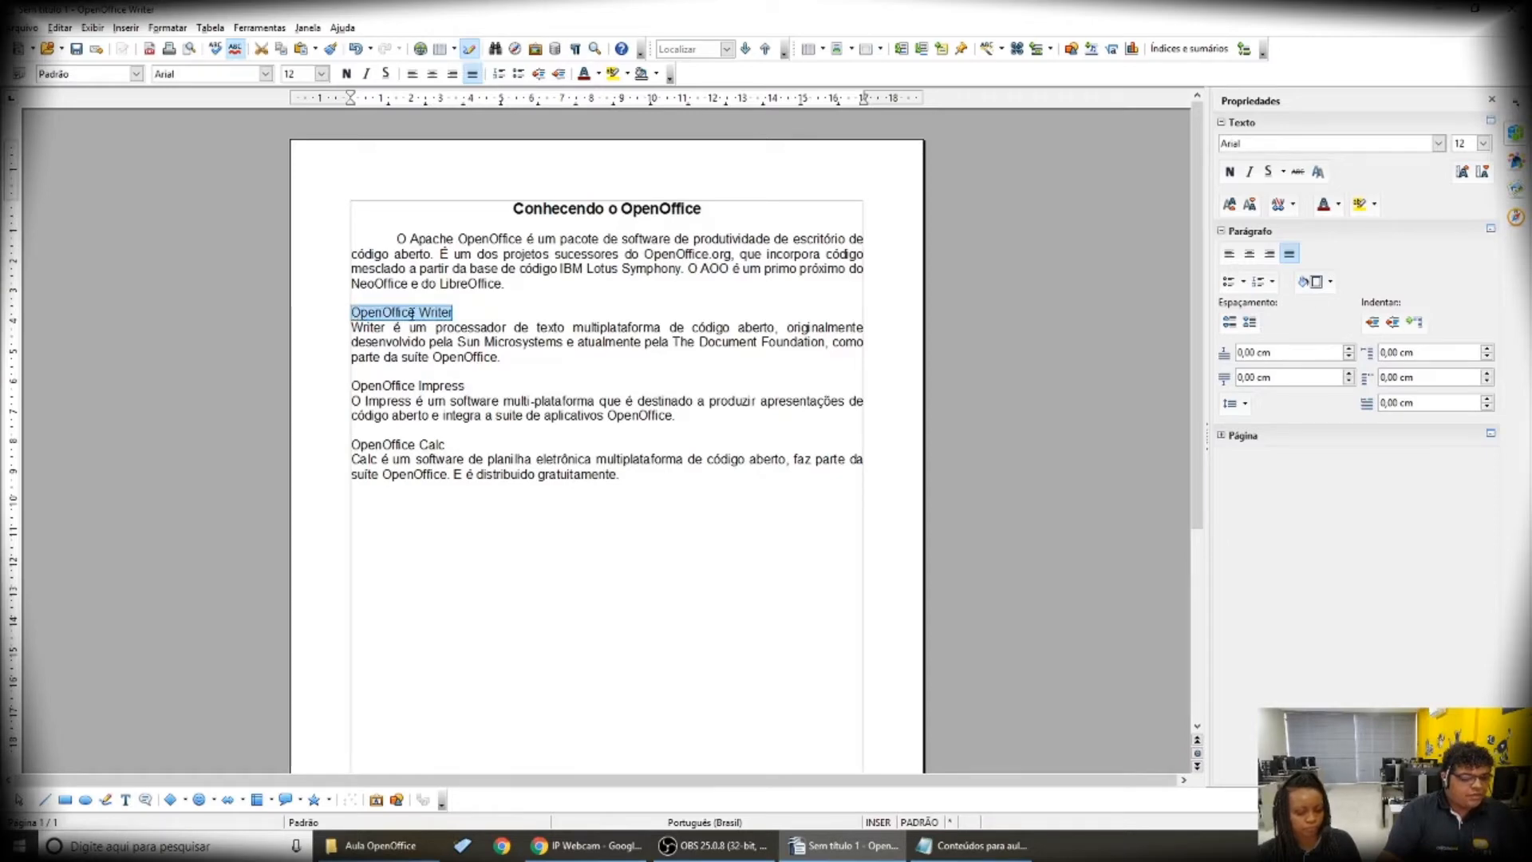
pyautogui.click(346, 73)
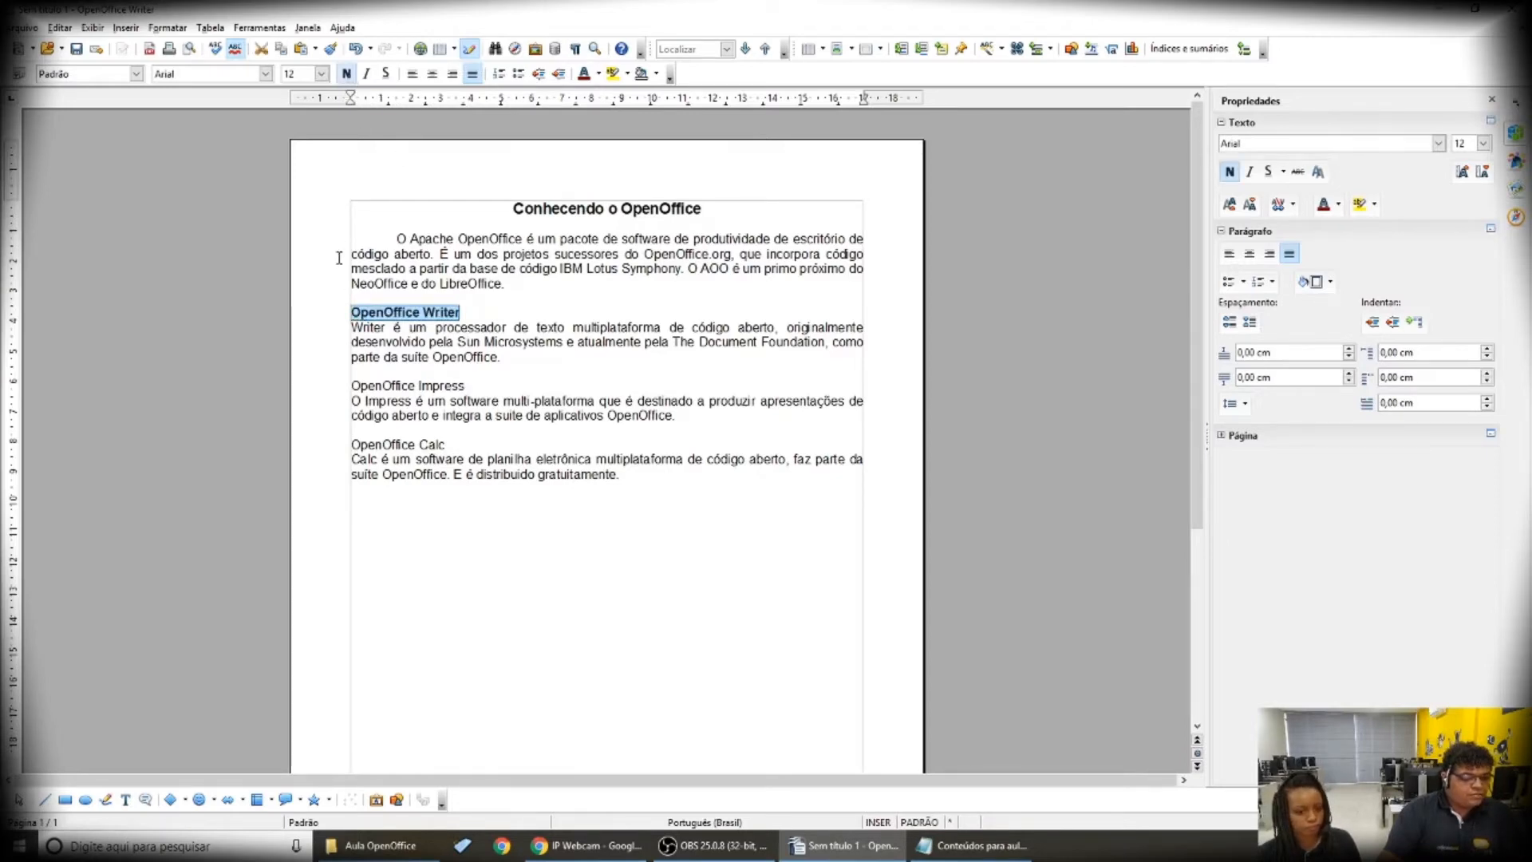
pyautogui.moveTo(464, 385); pyautogui.dragTo(351, 385)
pyautogui.click(348, 75)
pyautogui.moveTo(445, 445); pyautogui.dragTo(351, 444)
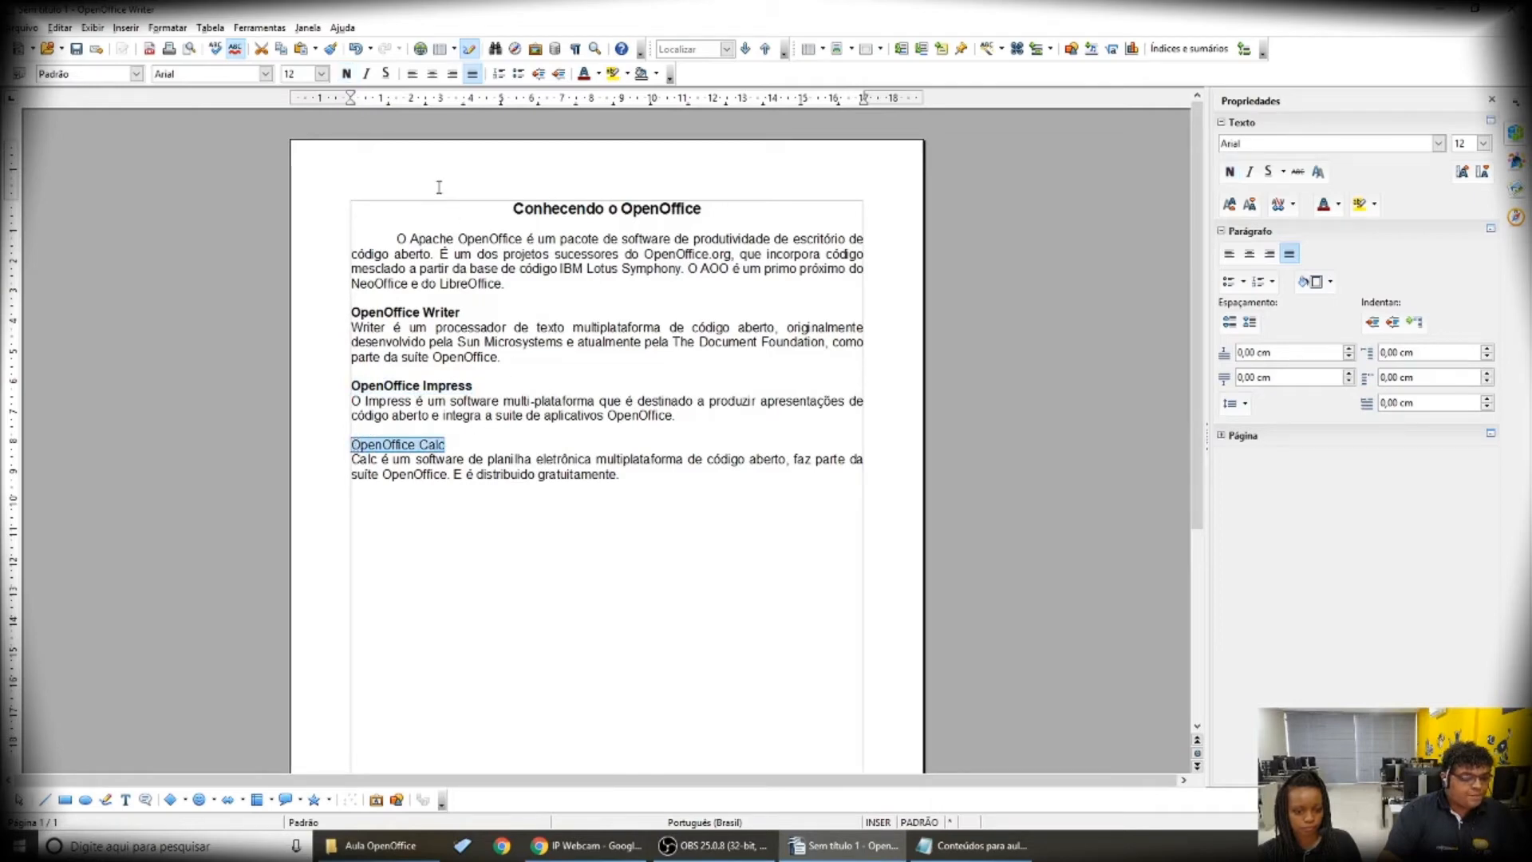
pyautogui.click(346, 73)
pyautogui.click(427, 401)
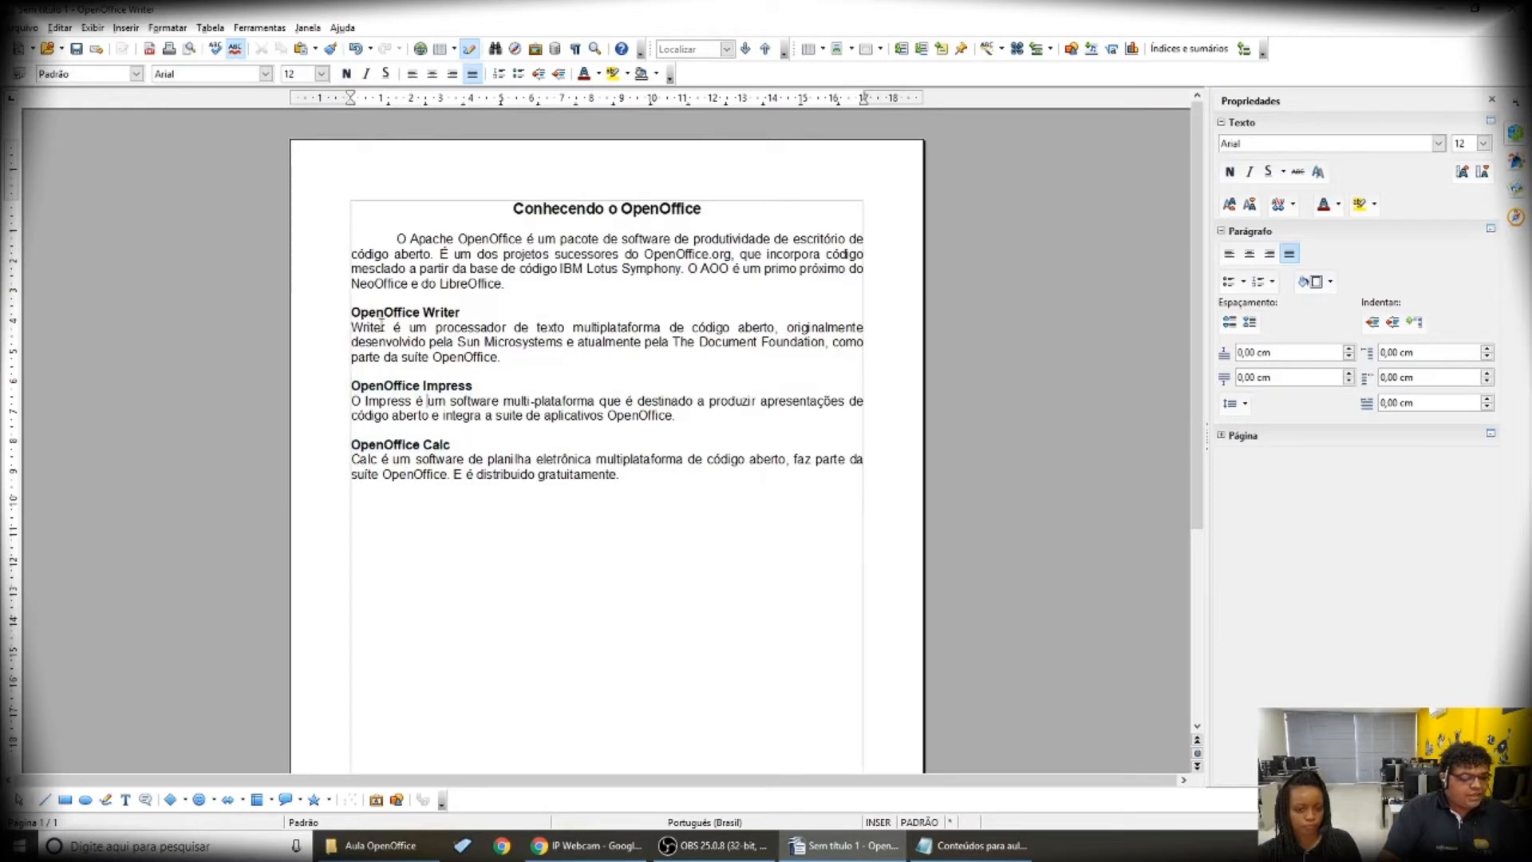
# Colour the text of the three subheadings, OpenOffice Writer, Impress and Calc, red
pyautogui.moveTo(462, 311); pyautogui.dragTo(353, 313)
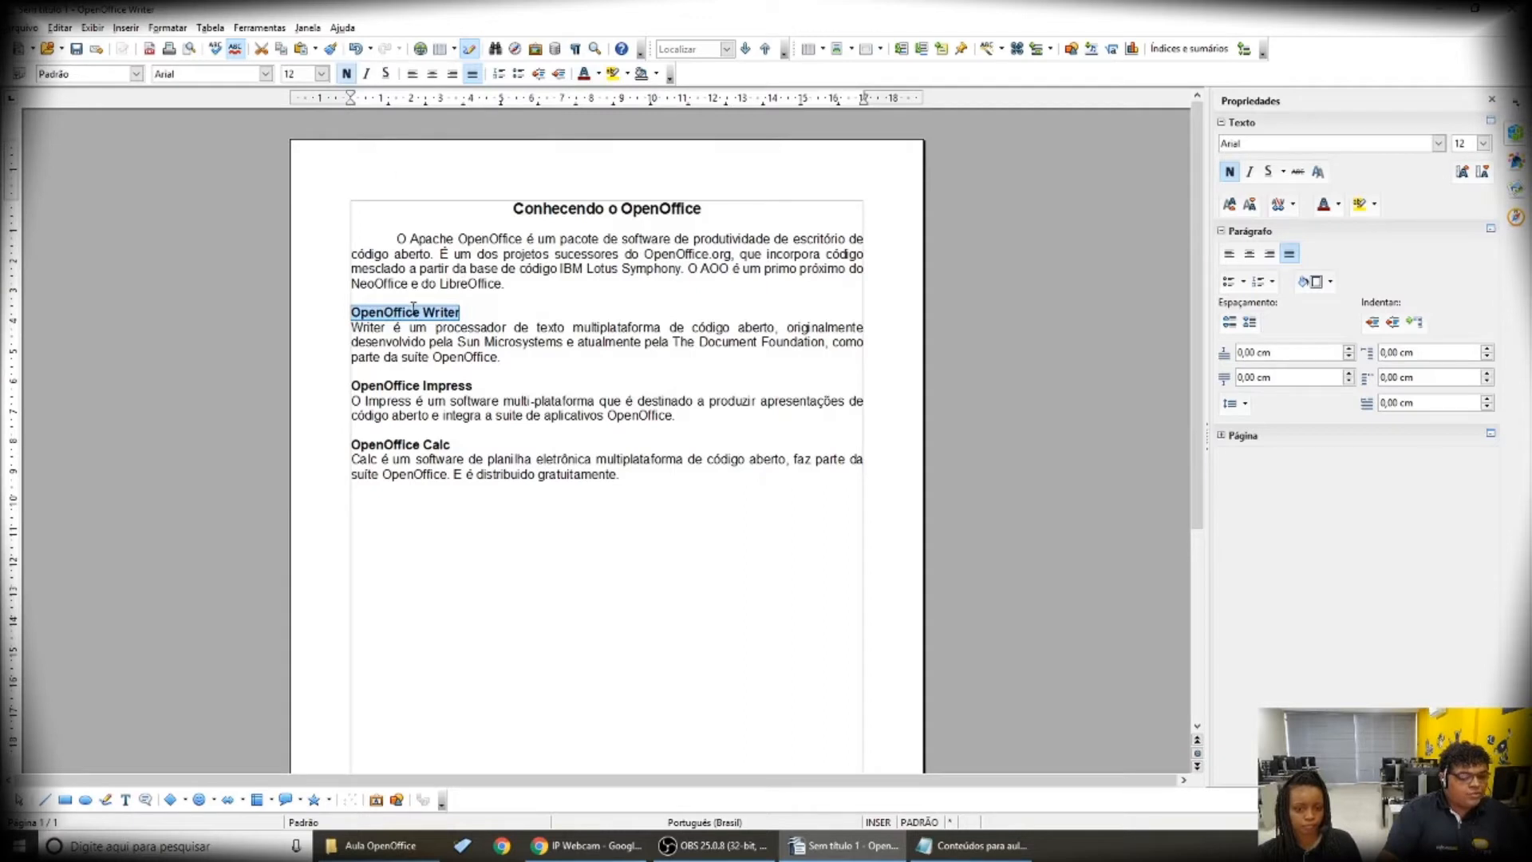
pyautogui.click(599, 74)
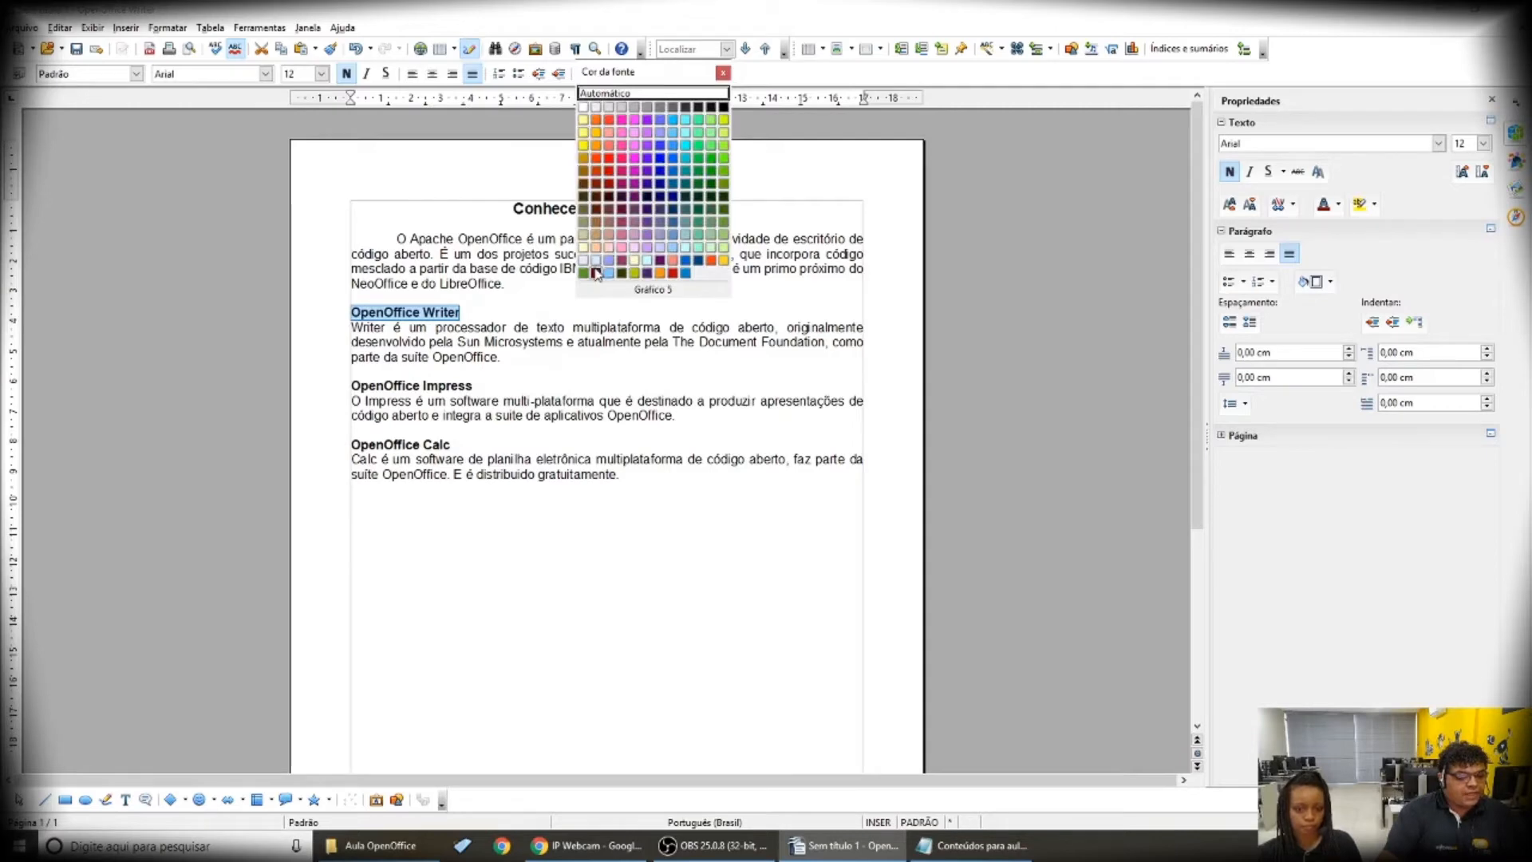
pyautogui.click(609, 121)
pyautogui.moveTo(474, 386); pyautogui.dragTo(353, 388)
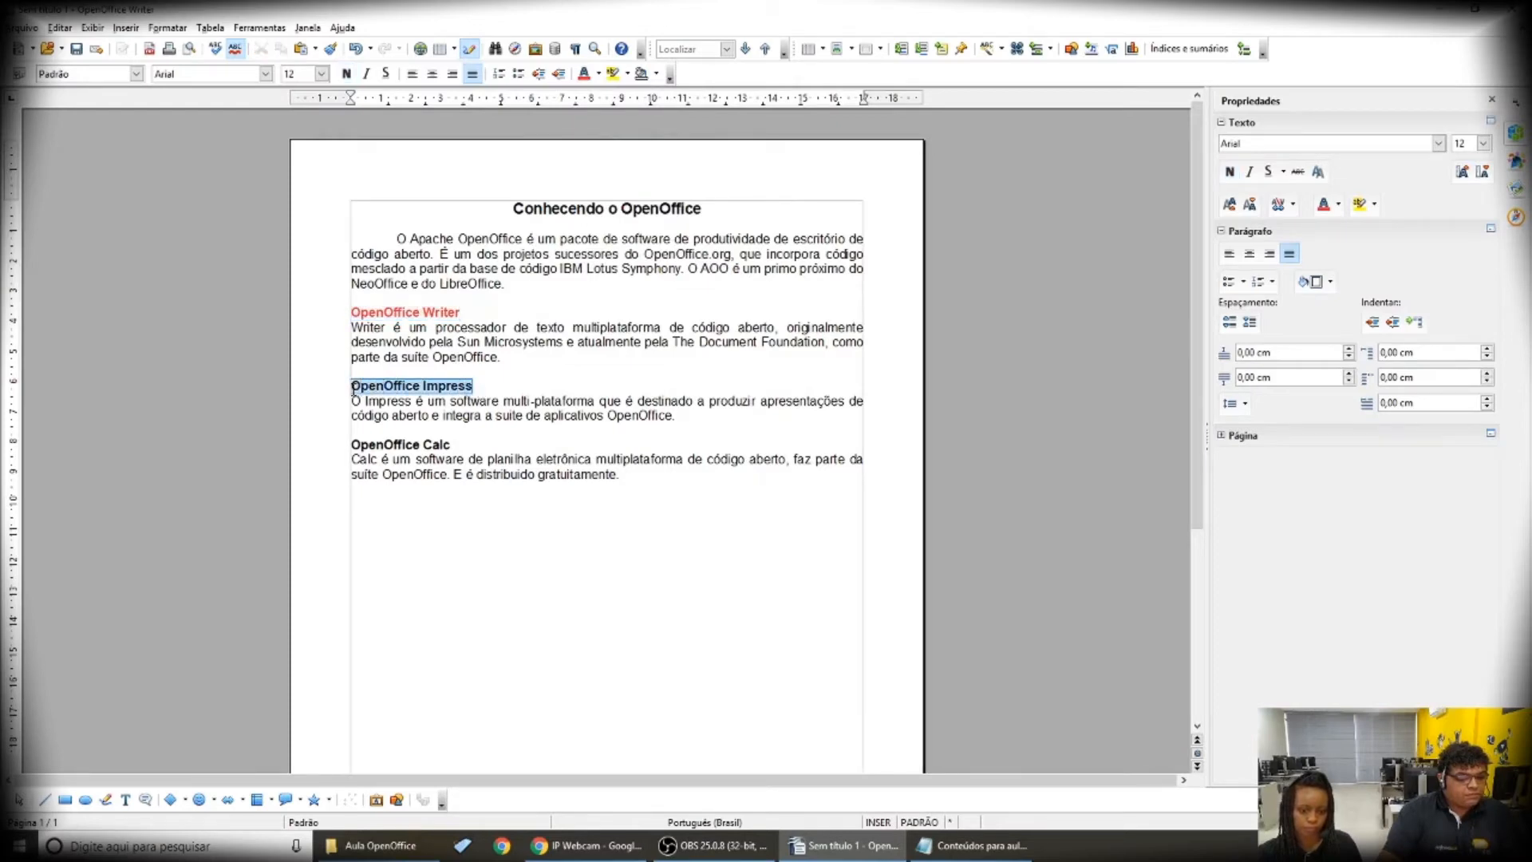
pyautogui.click(583, 74)
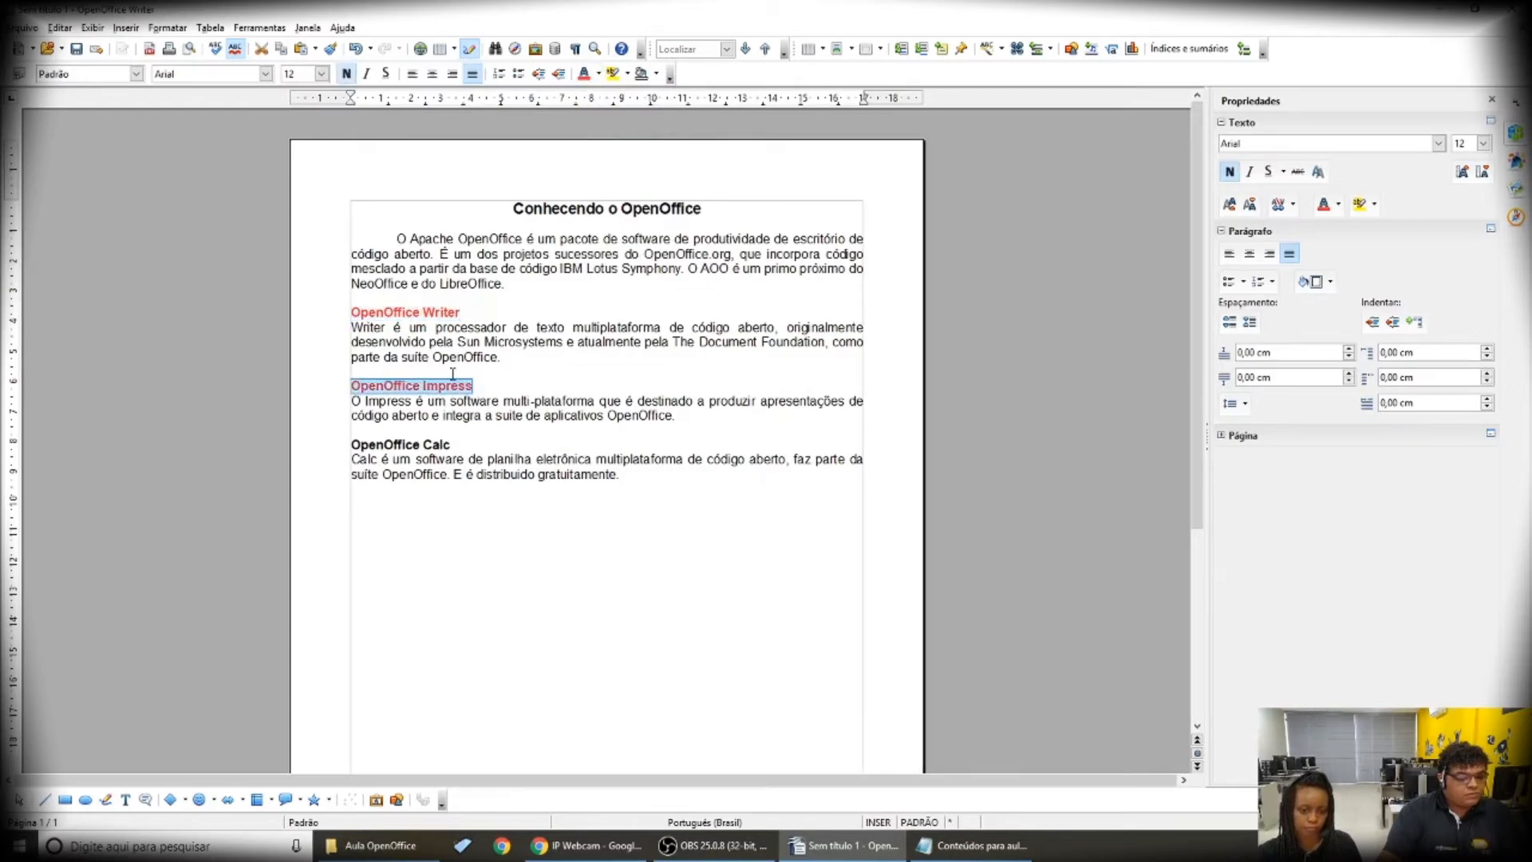
pyautogui.moveTo(452, 442); pyautogui.dragTo(357, 452)
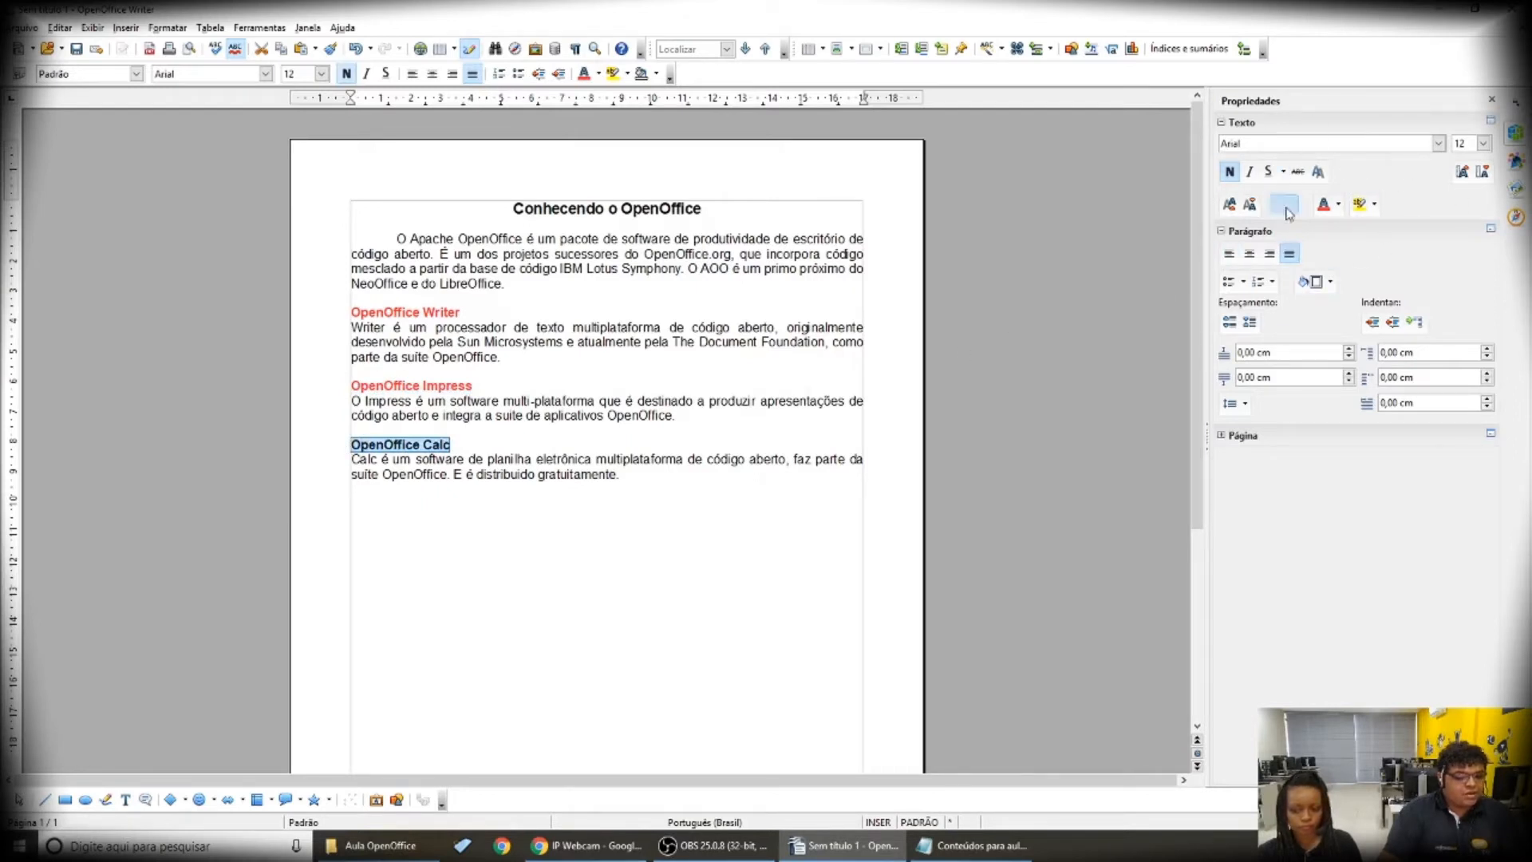
pyautogui.click(1340, 205)
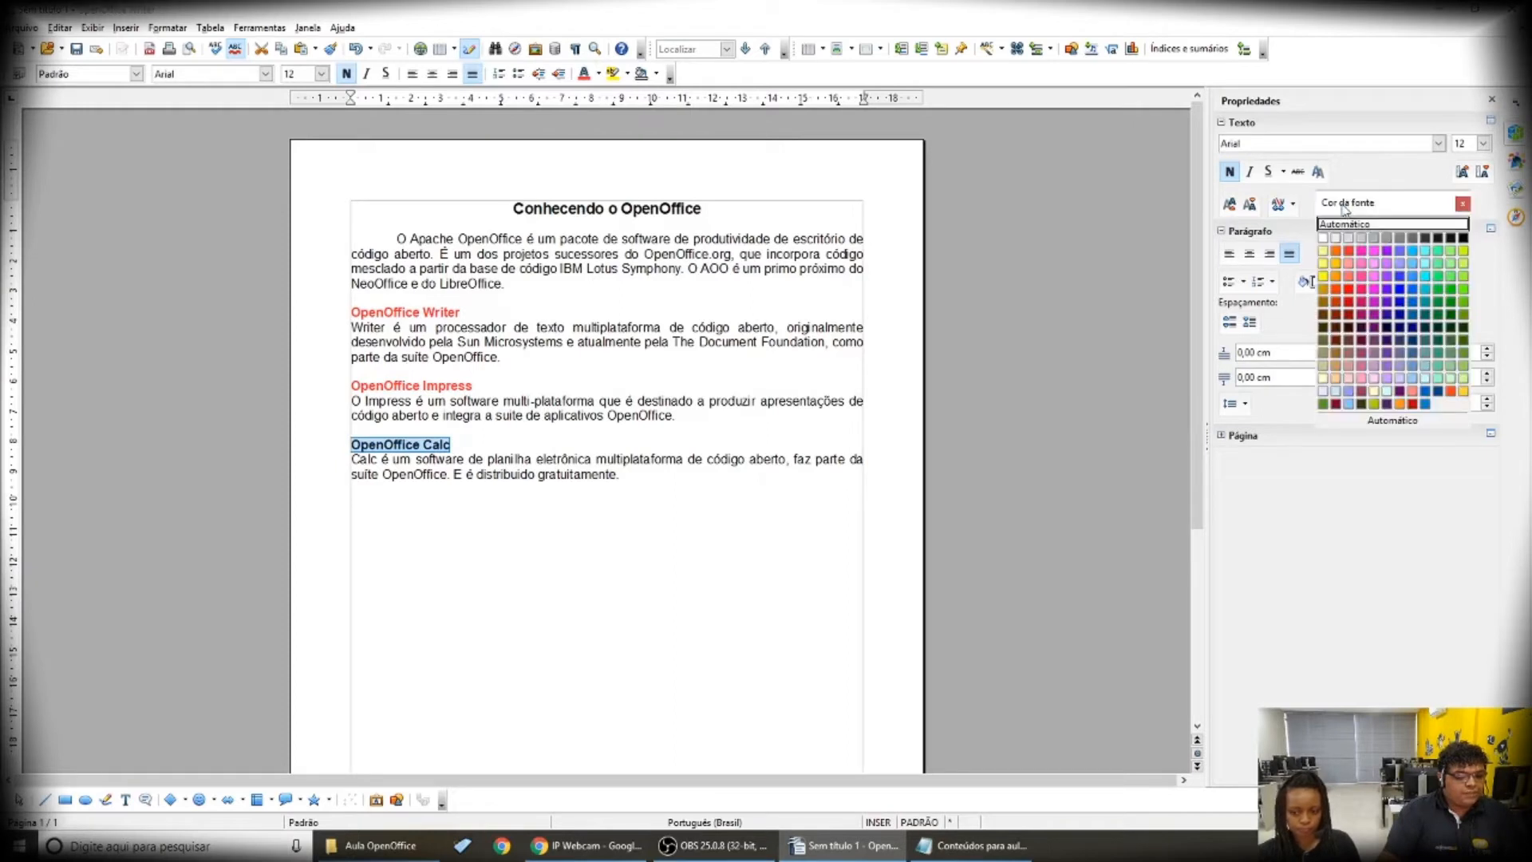
pyautogui.click(1349, 252)
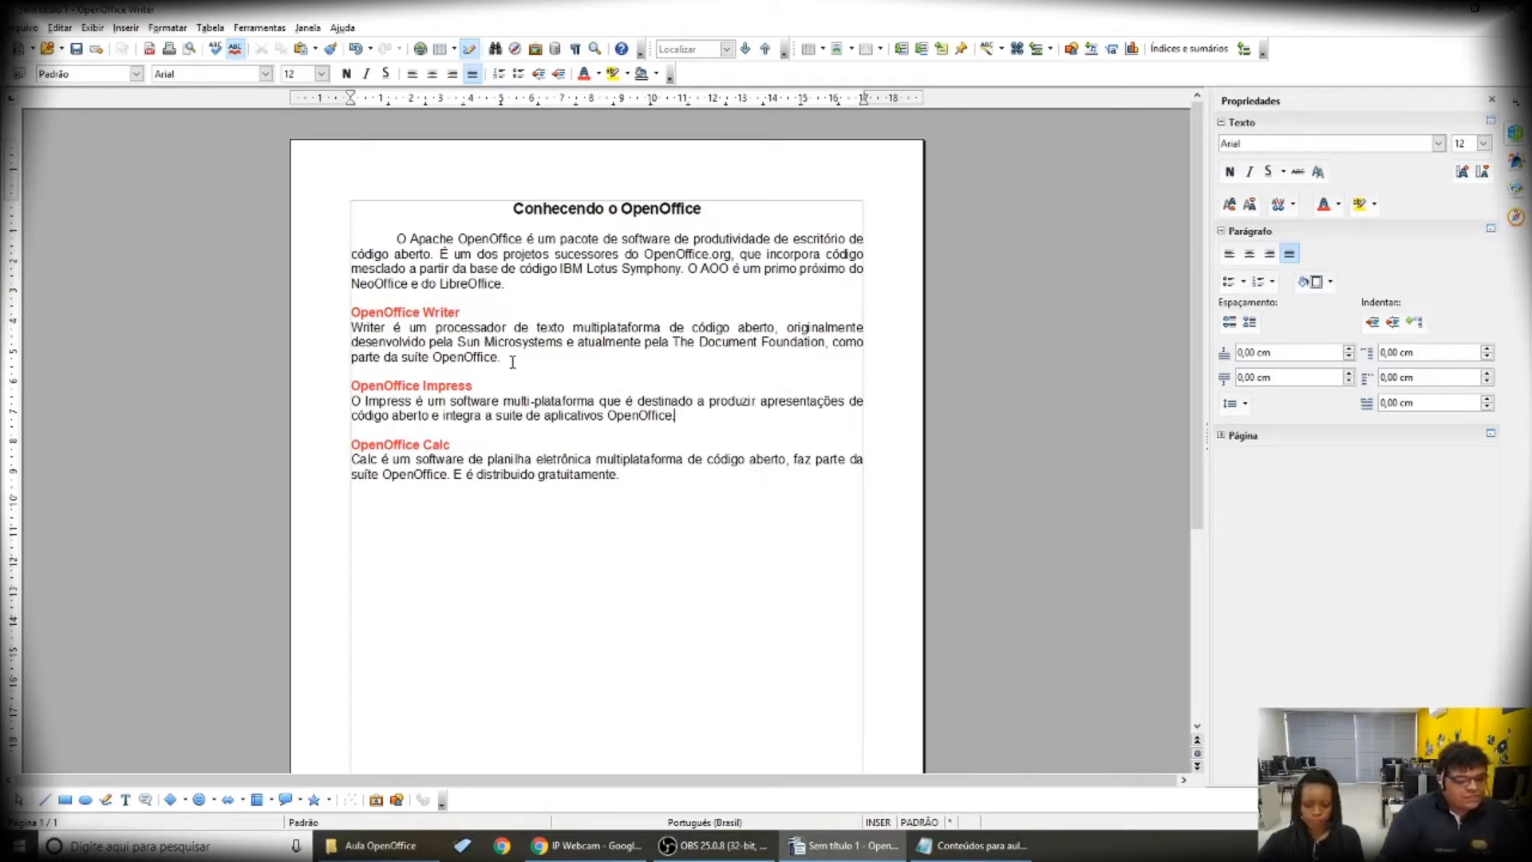
# Indent the Writer, Impress and Calc sections, subheadings included, by about 3.4 cm from the left margin
pyautogui.moveTo(350, 313); pyautogui.dragTo(668, 478)
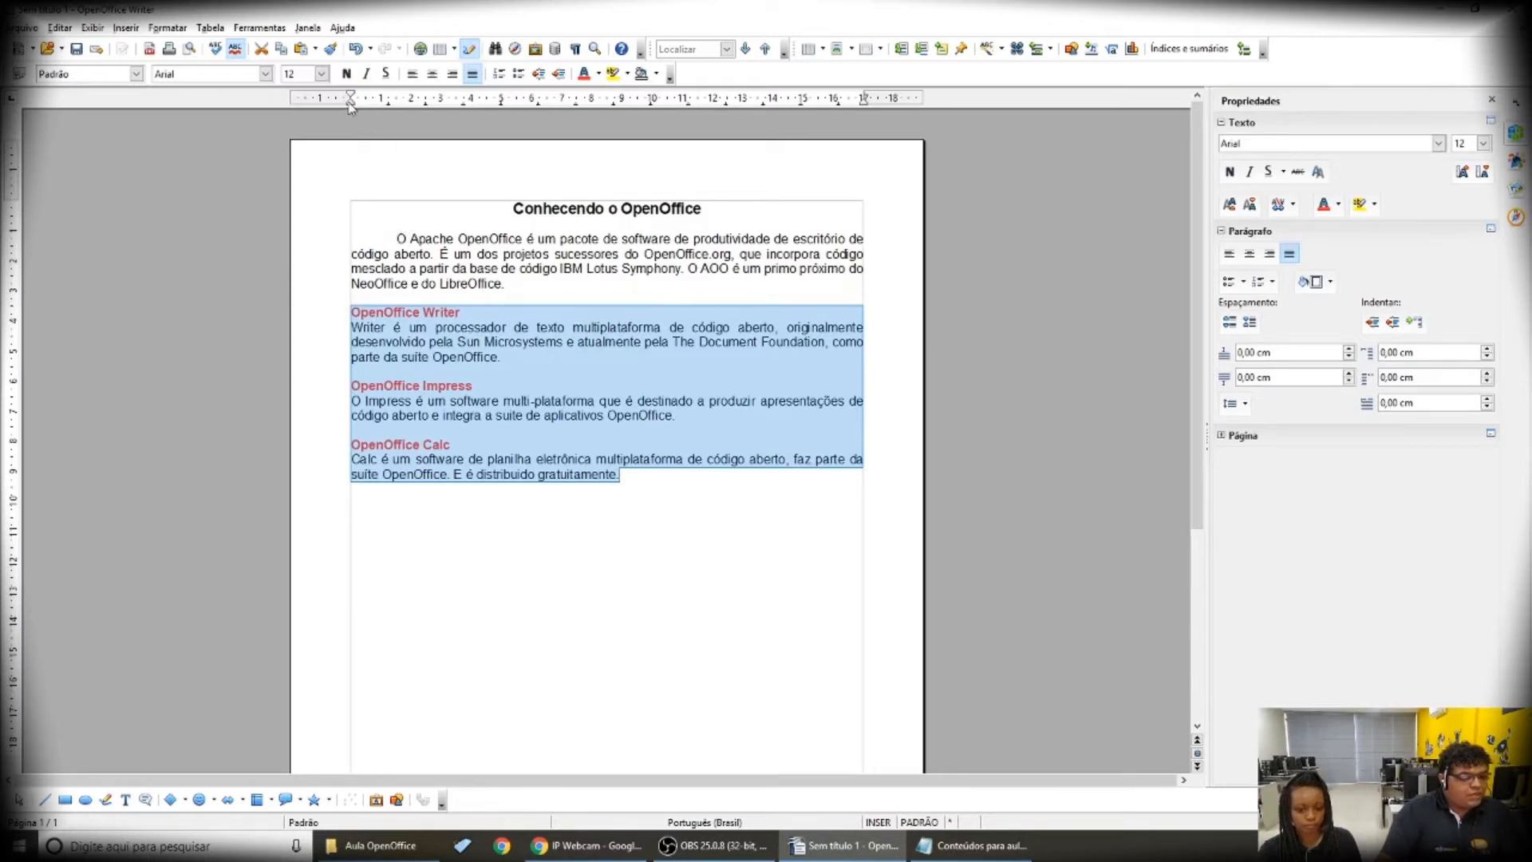
pyautogui.moveTo(347, 102); pyautogui.dragTo(455, 110)
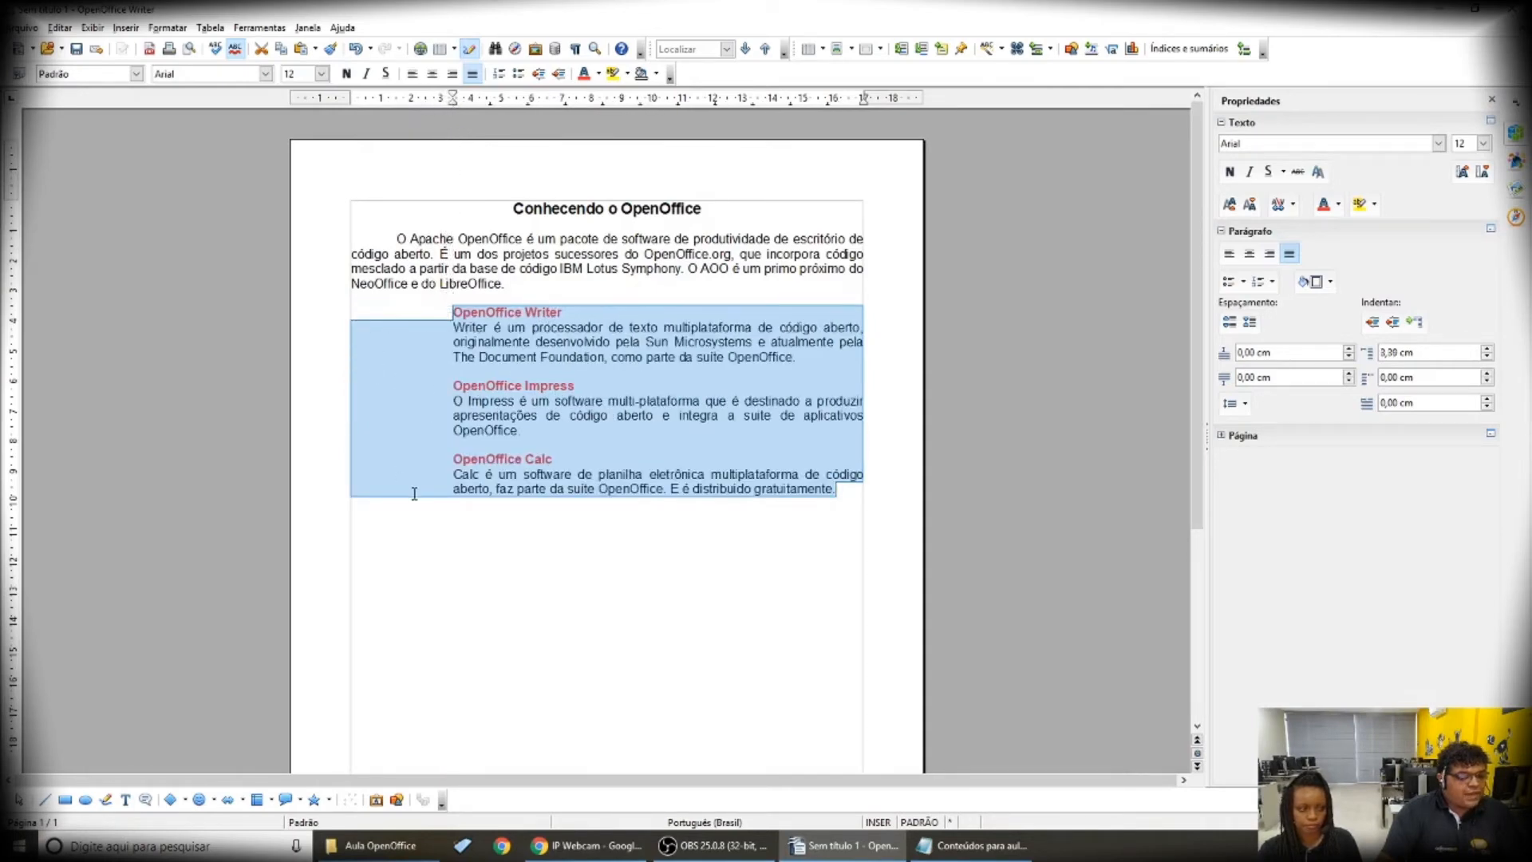
pyautogui.click(569, 350)
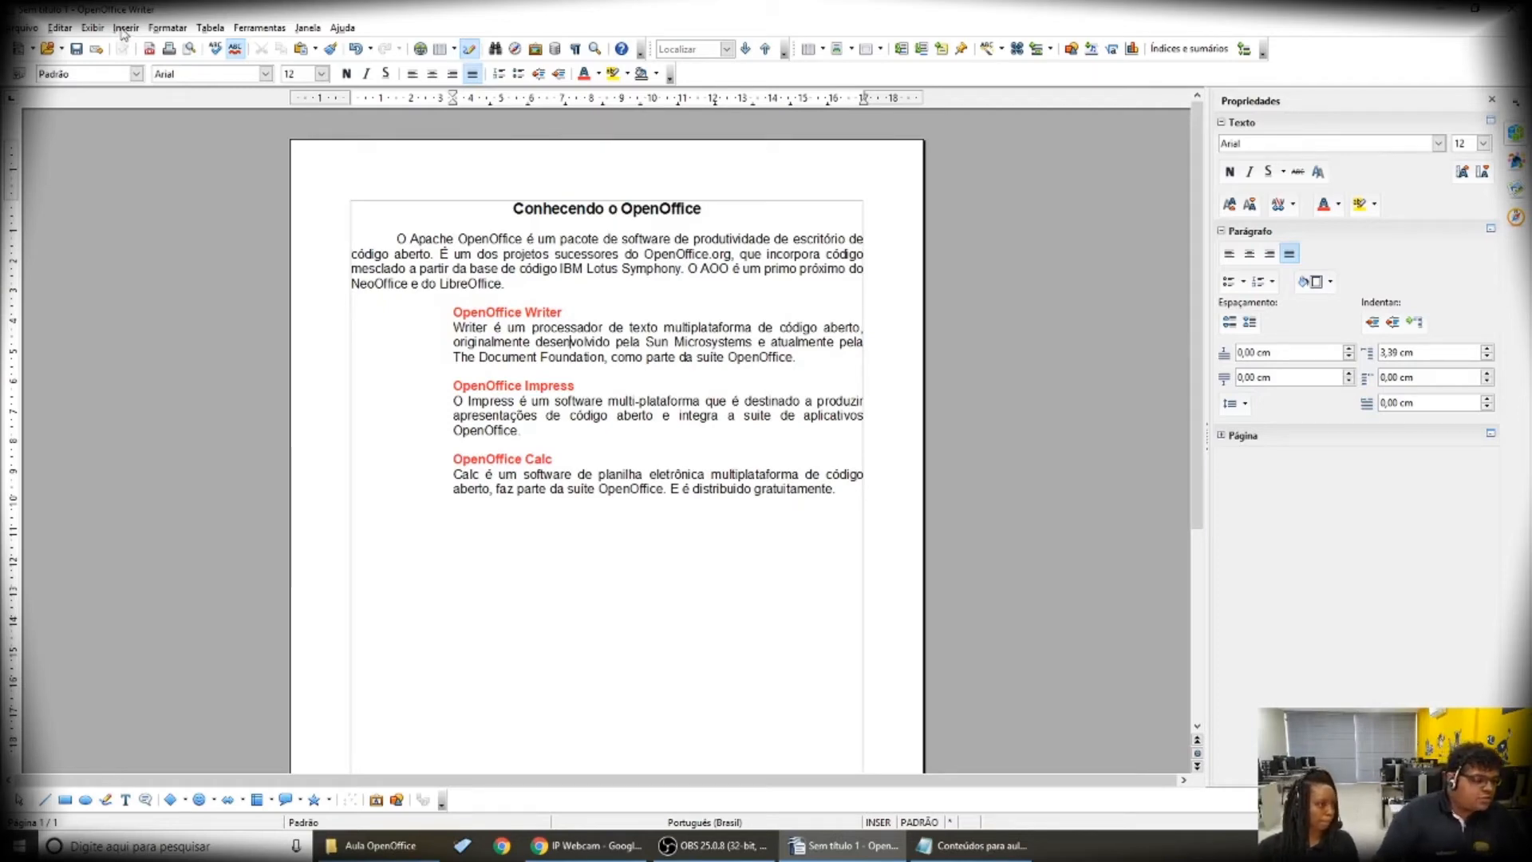
# Insert the picture "Writer" from the "Aula OpenOffice" folder on the desktop into the OpenOffice Writer section
pyautogui.click(125, 29)
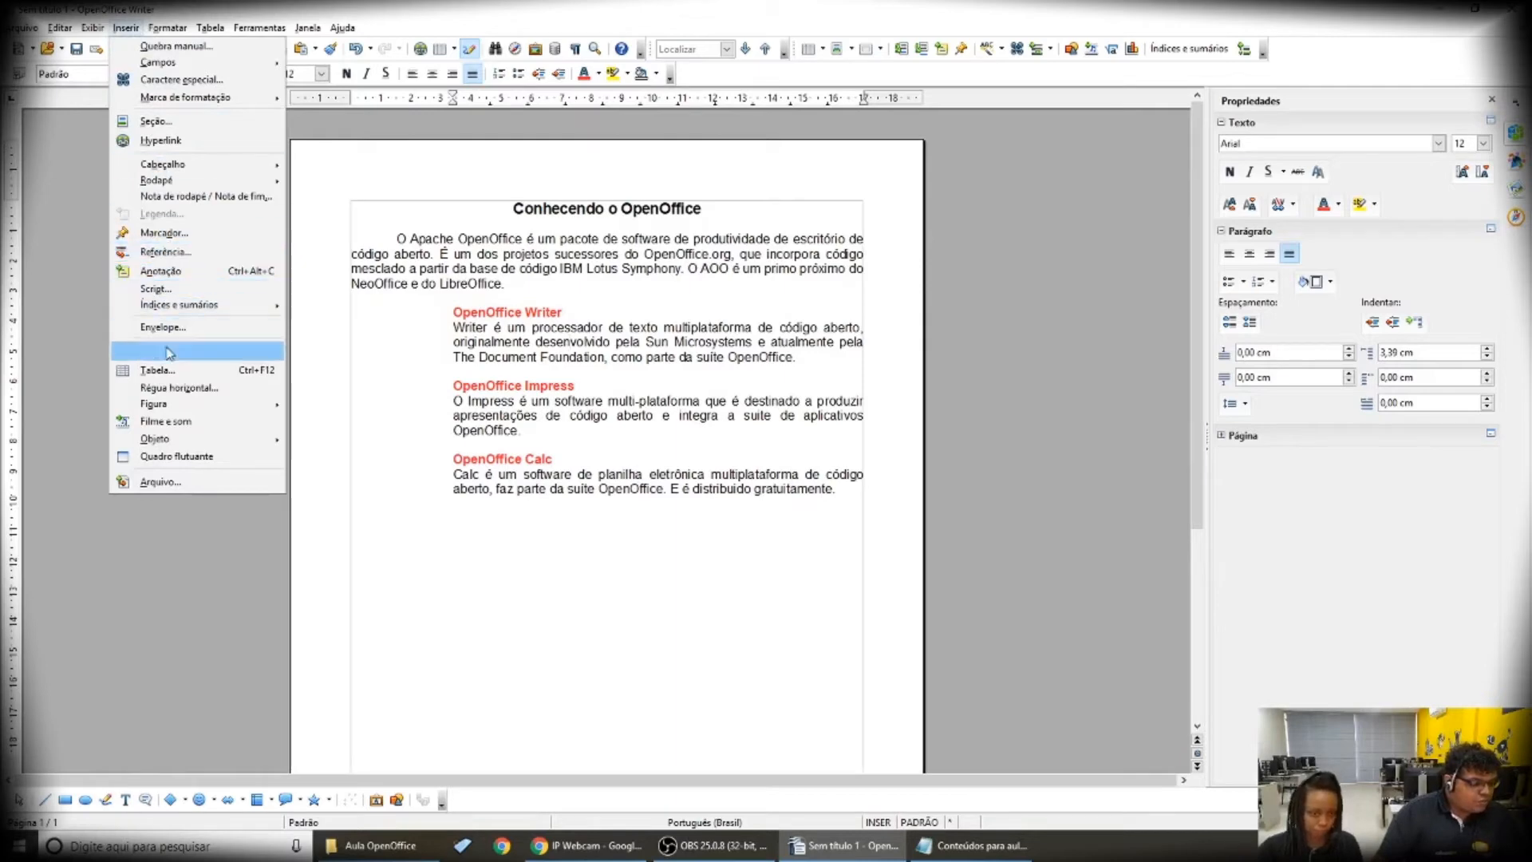
pyautogui.moveTo(169, 411)
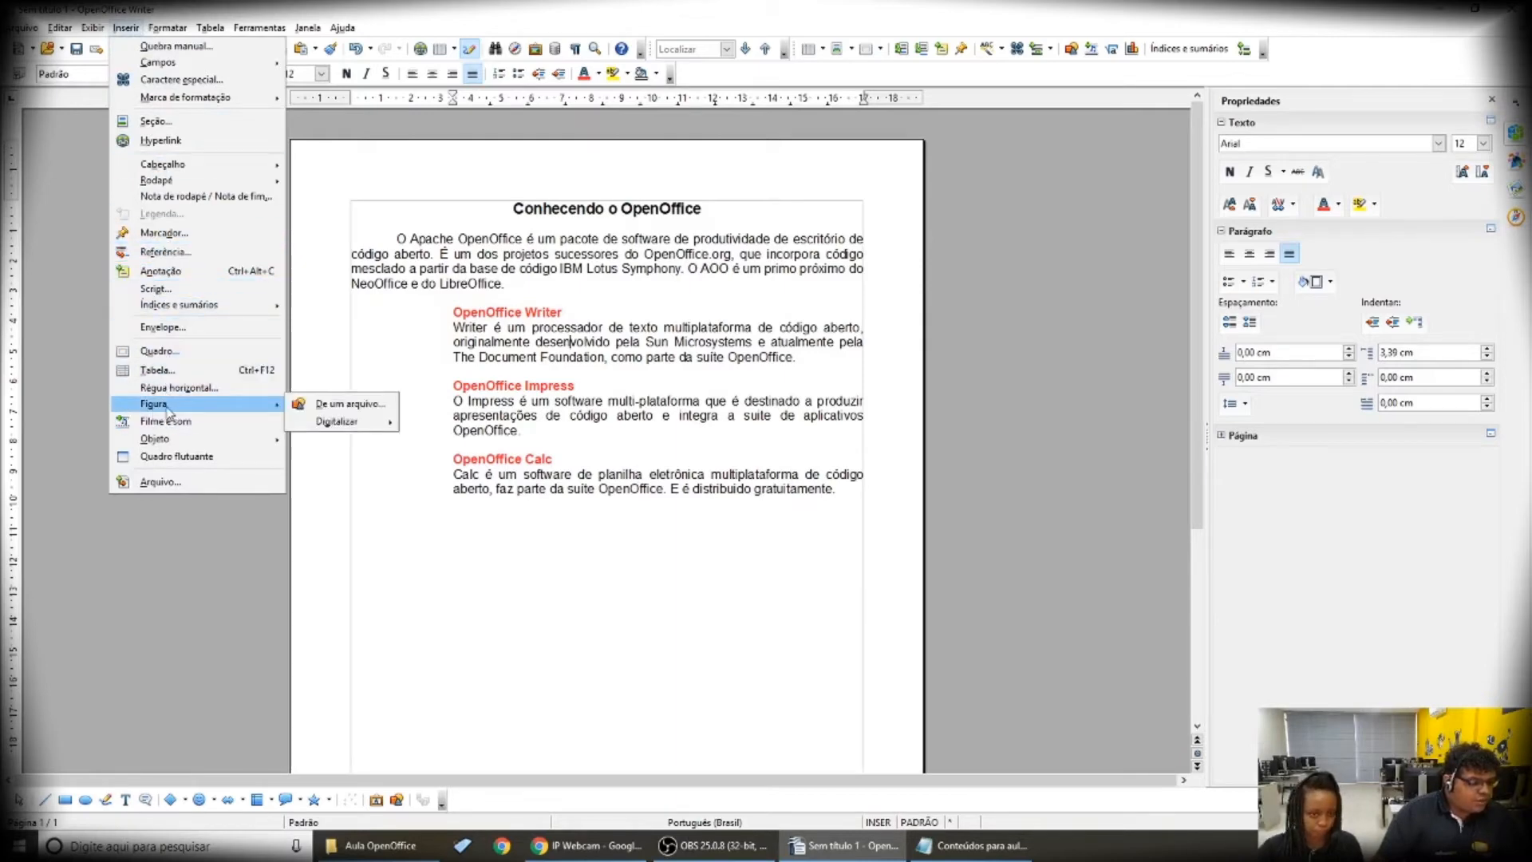
pyautogui.click(325, 407)
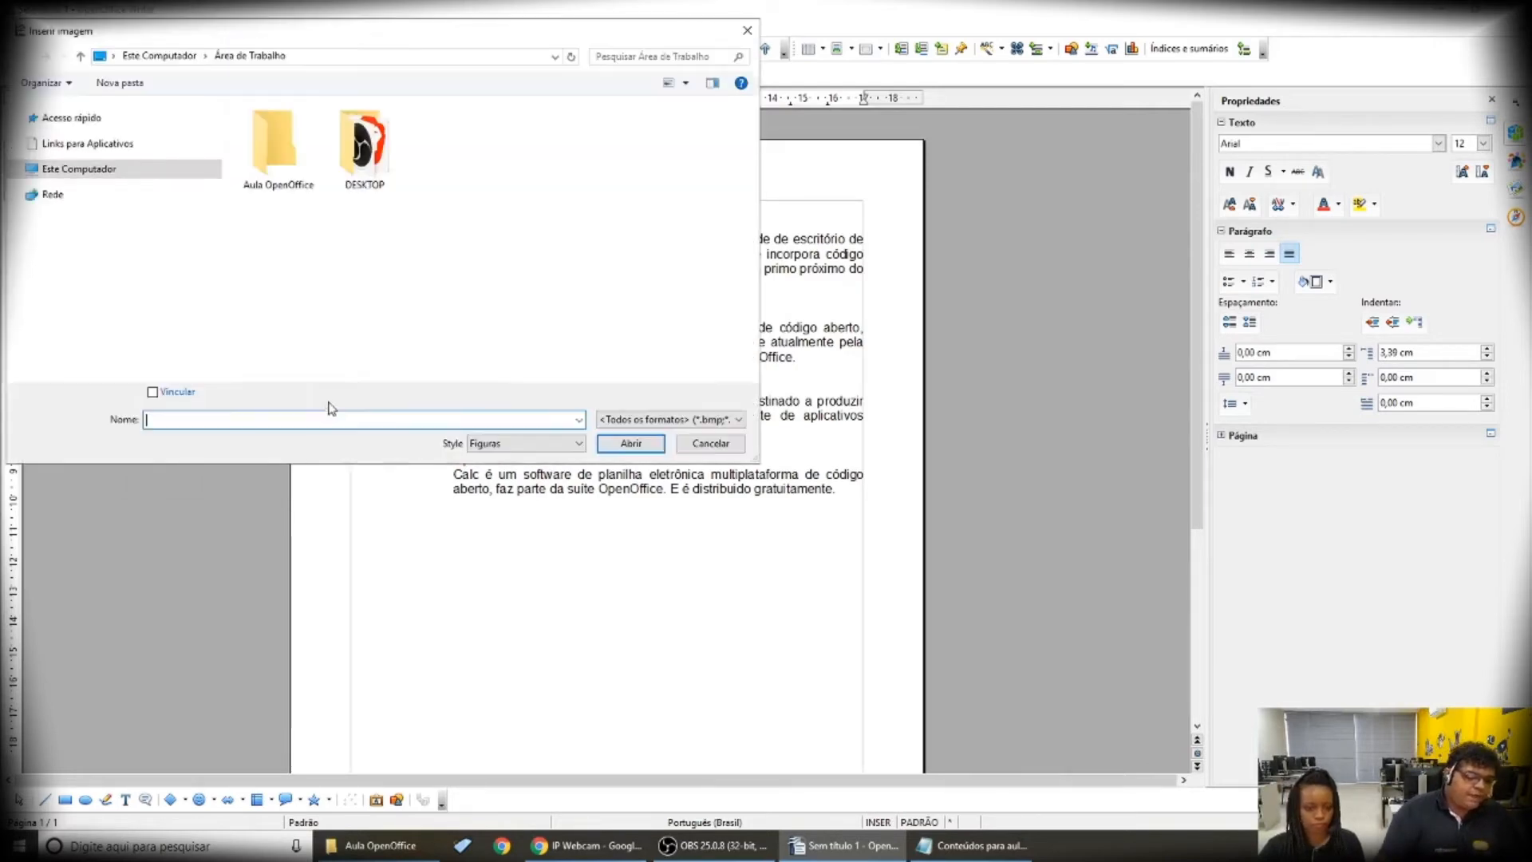
pyautogui.moveTo(441, 36); pyautogui.dragTo(755, 192)
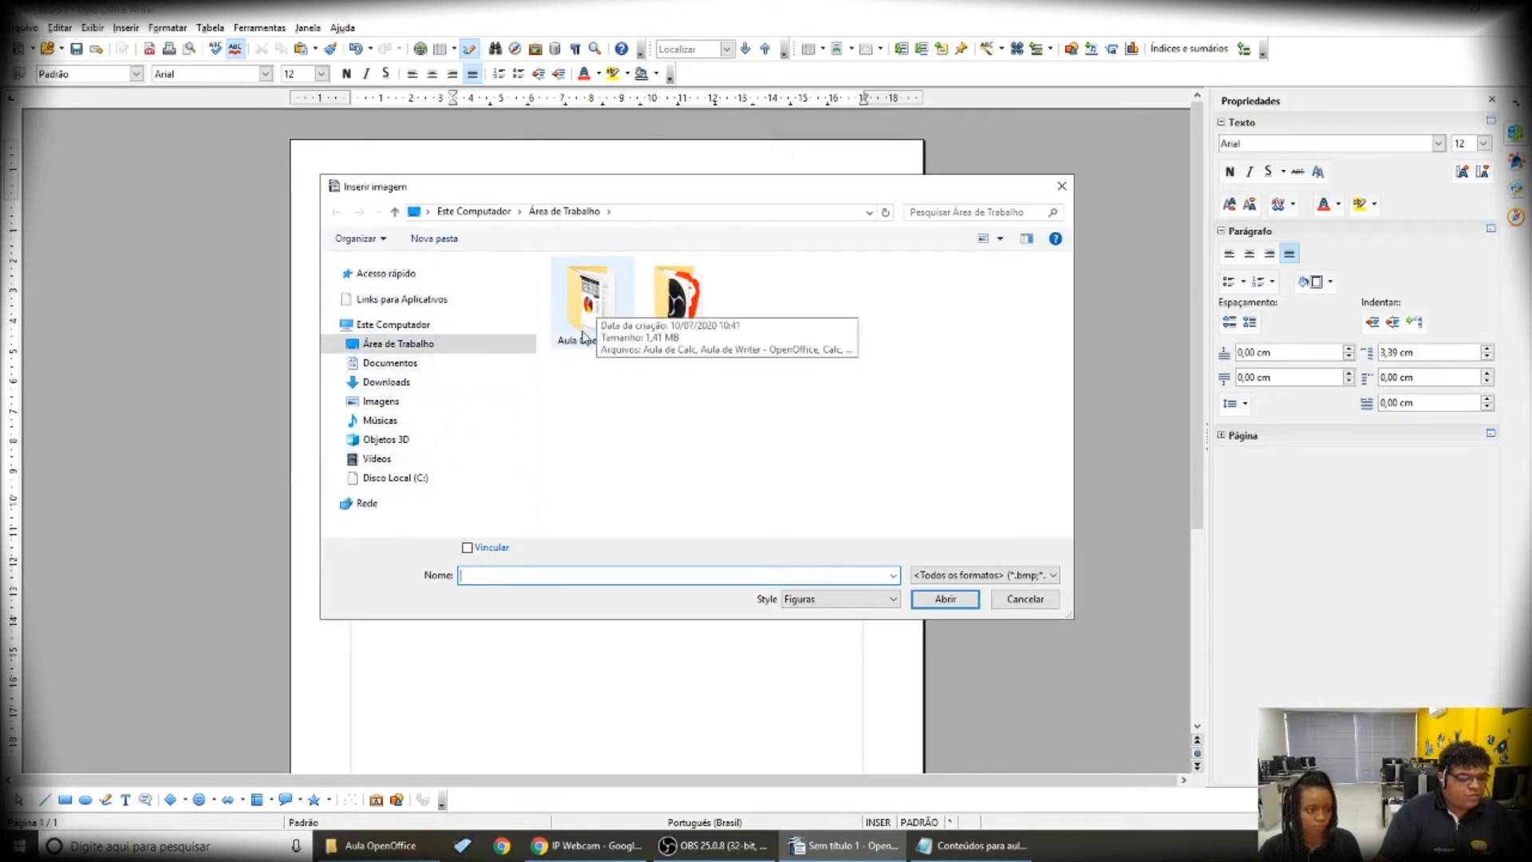
pyautogui.doubleClick(608, 304)
pyautogui.moveTo(523, 192); pyautogui.dragTo(942, 170)
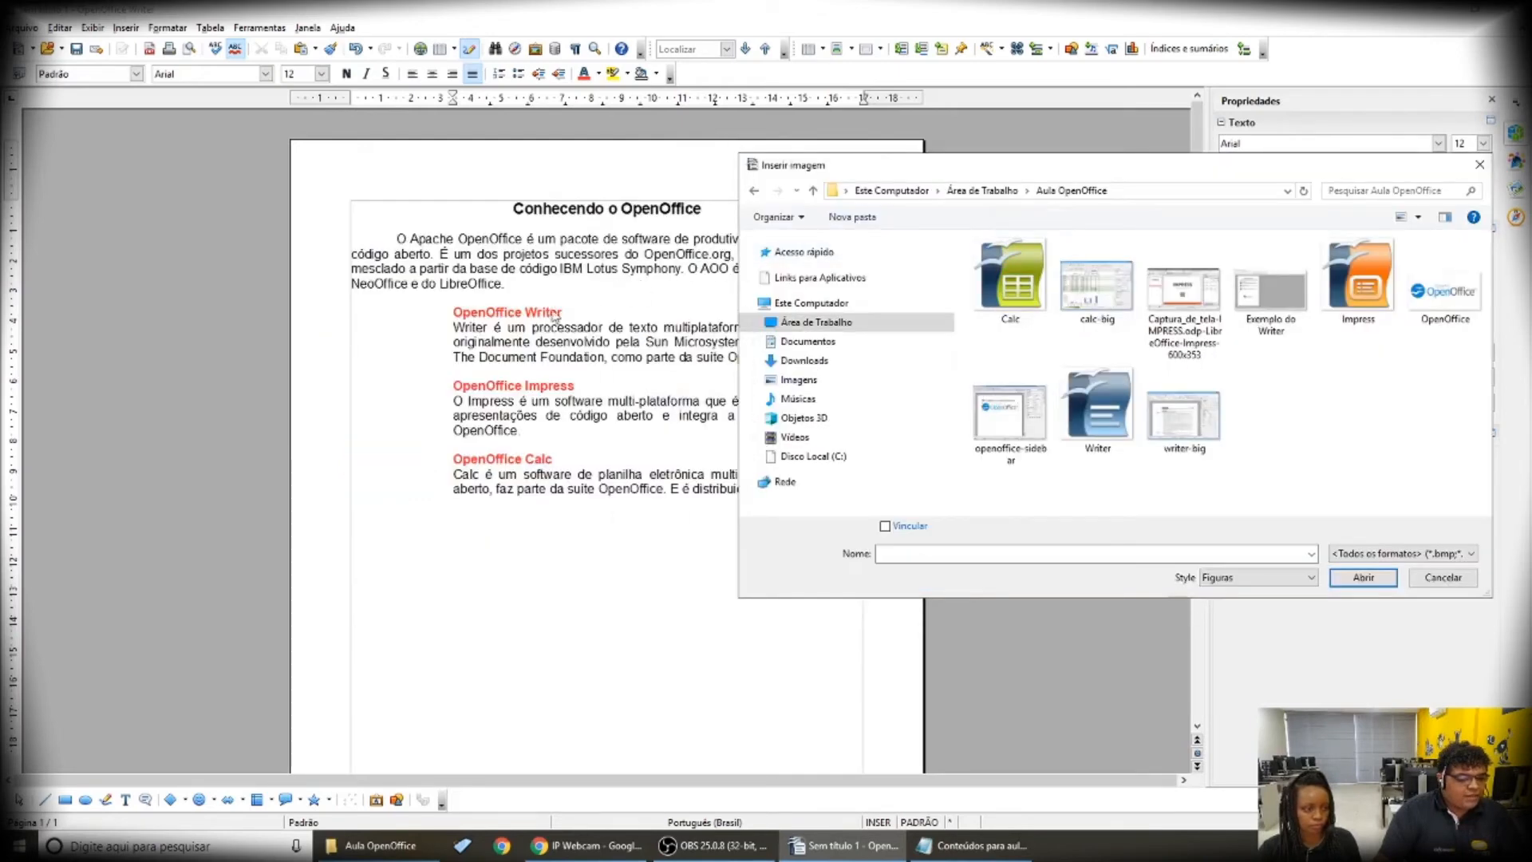
pyautogui.click(1131, 393)
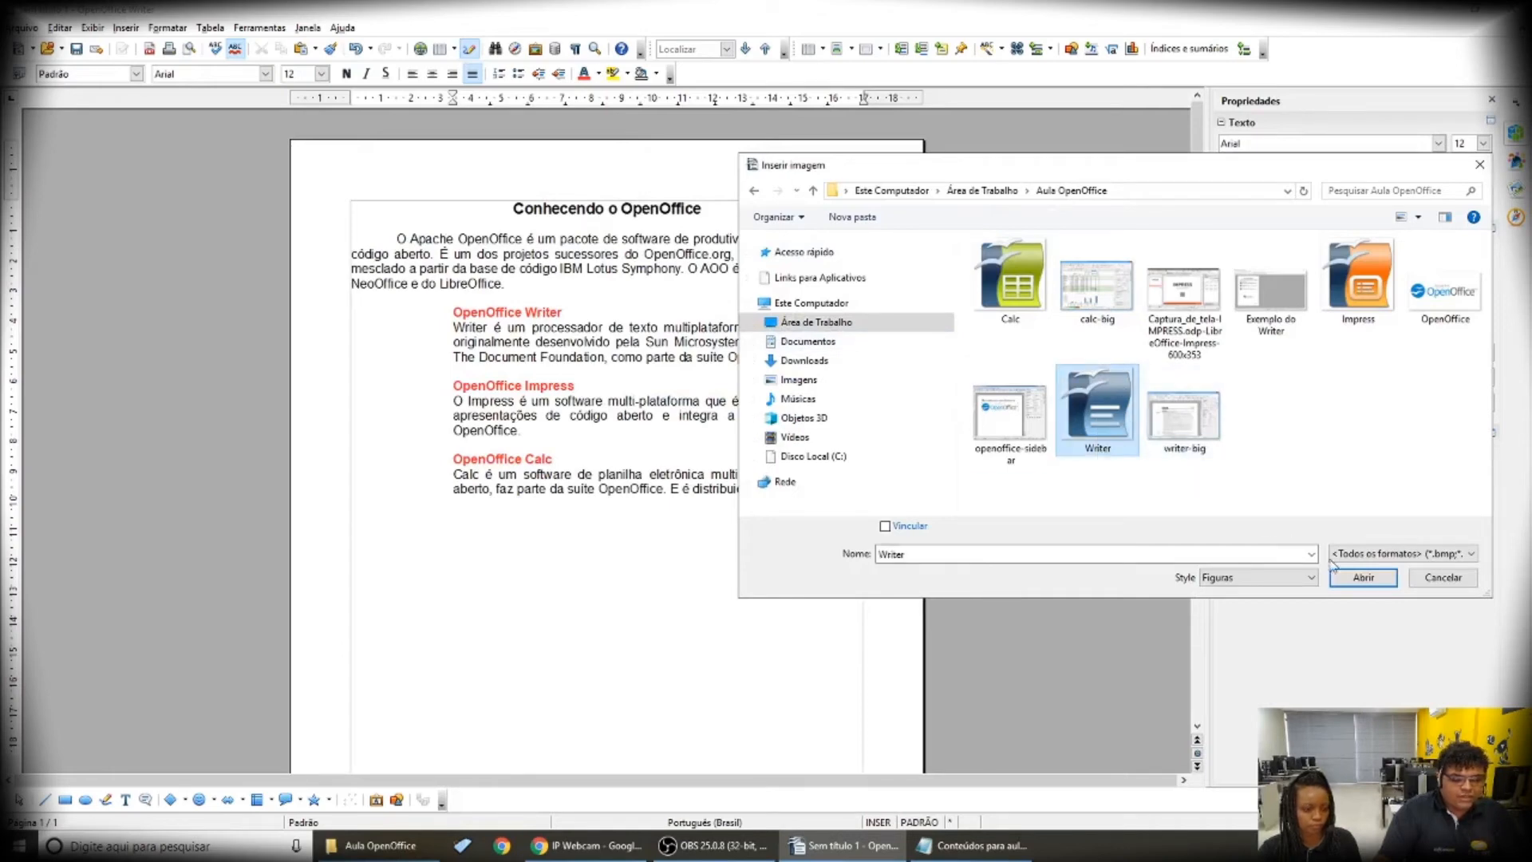
pyautogui.click(1378, 584)
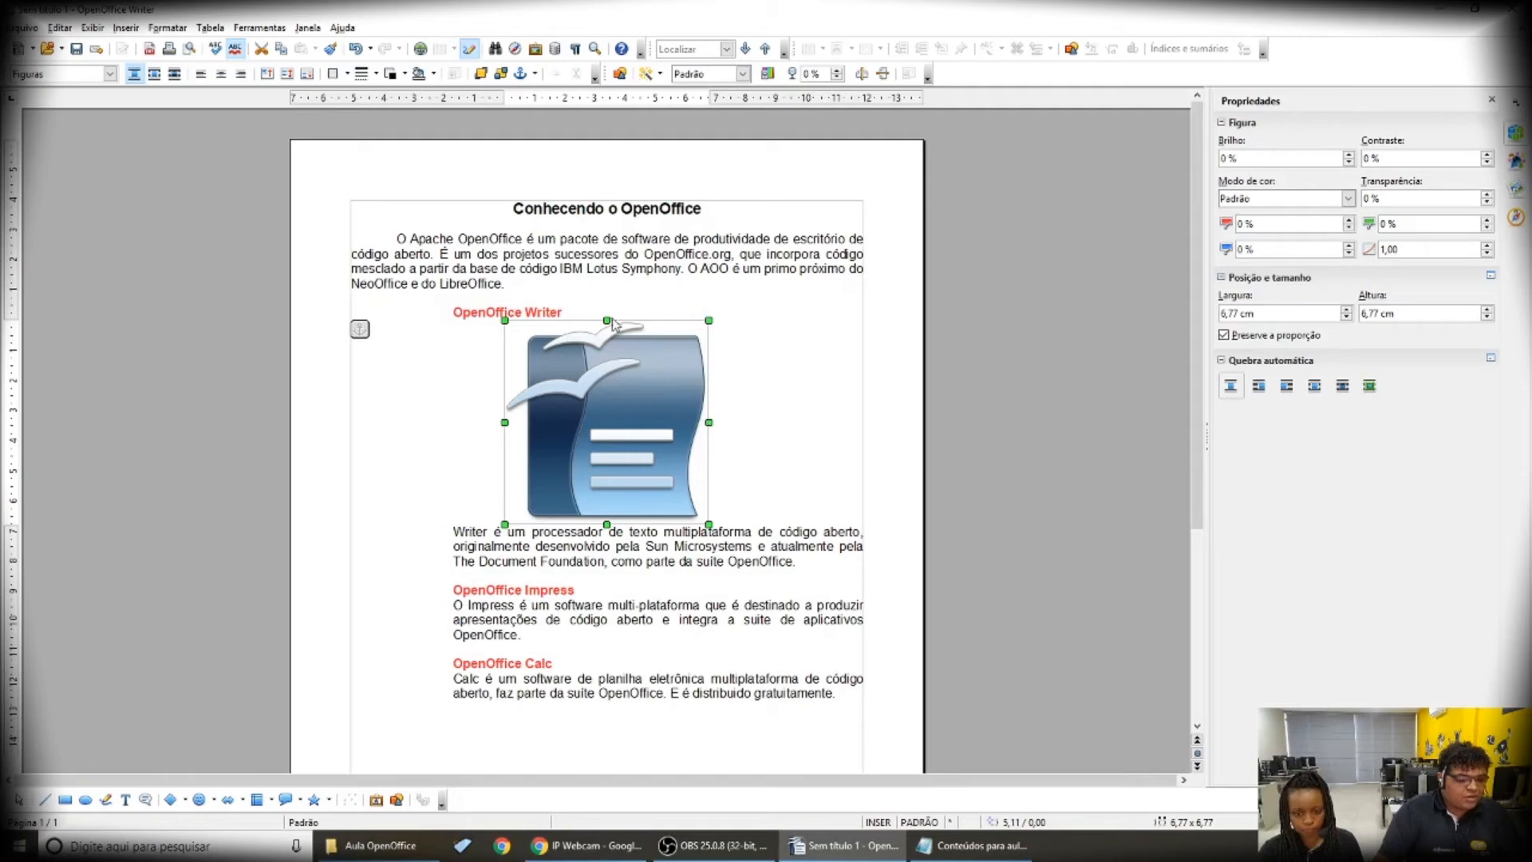
# Try squashing the Writer logo to about 3.07 × 1.49 cm without keeping its proportions, and undo both resizes
pyautogui.moveTo(710, 422); pyautogui.dragTo(598, 422)
pyautogui.moveTo(607, 525); pyautogui.dragTo(608, 365)
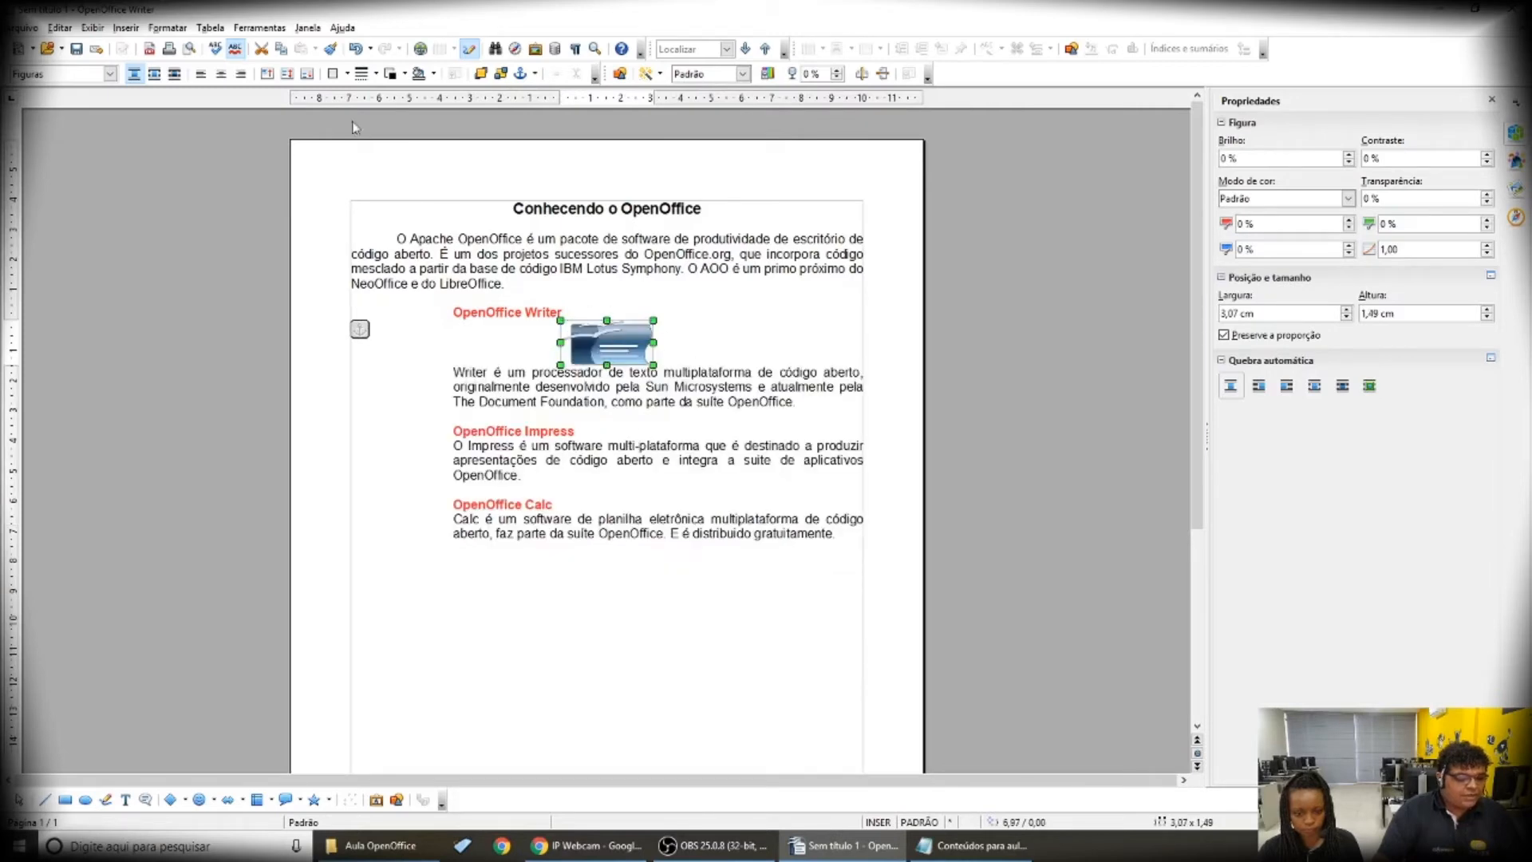
pyautogui.click(357, 51)
pyautogui.click(356, 50)
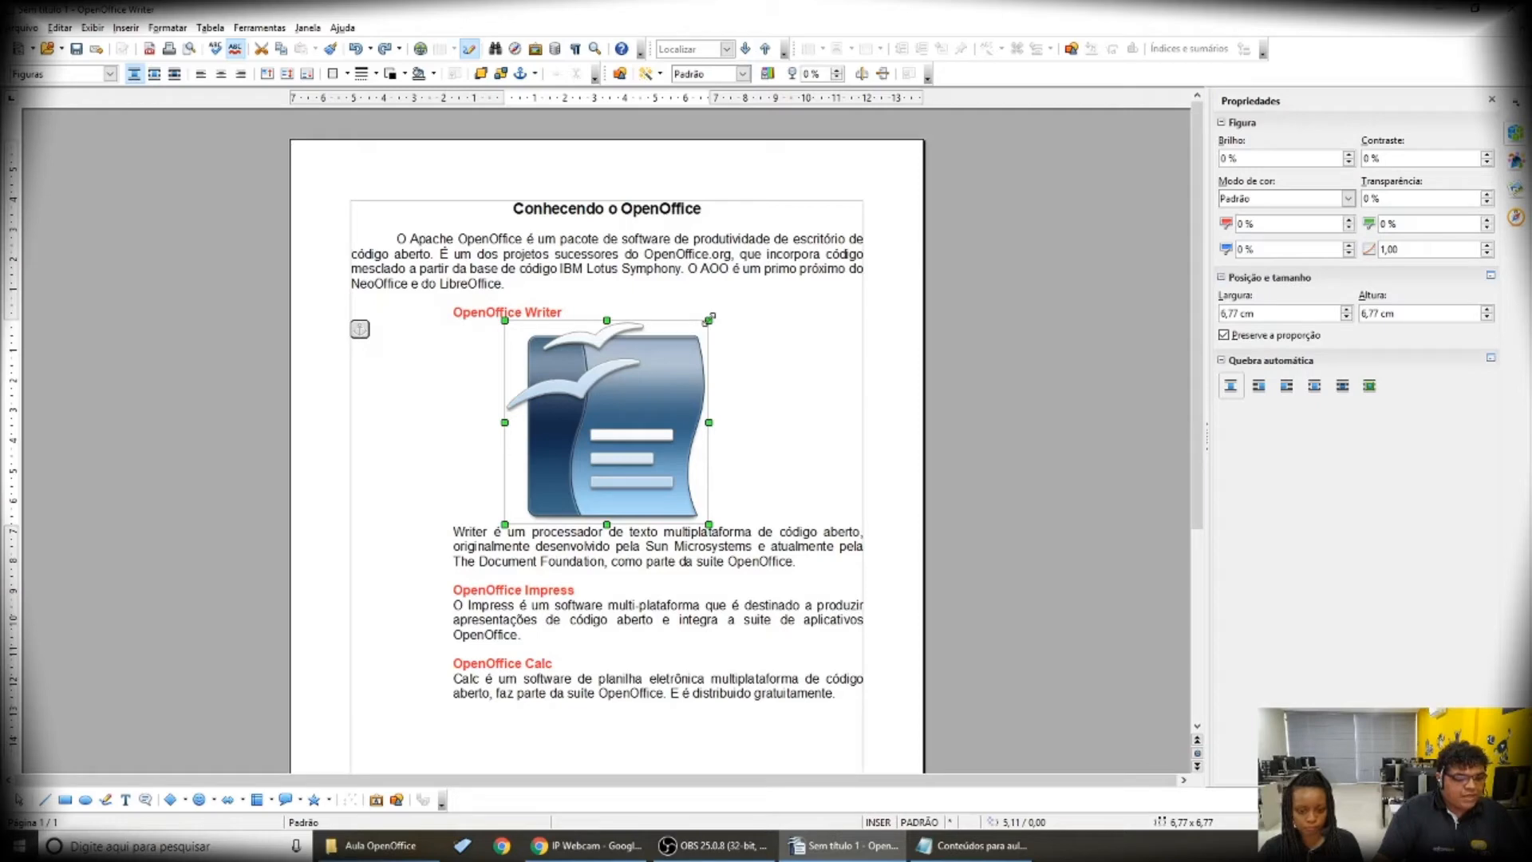
# Scale the Writer logo down proportionally to about 2.82 × 2.82 cm
pyautogui.moveTo(709, 320); pyautogui.dragTo(551, 337)
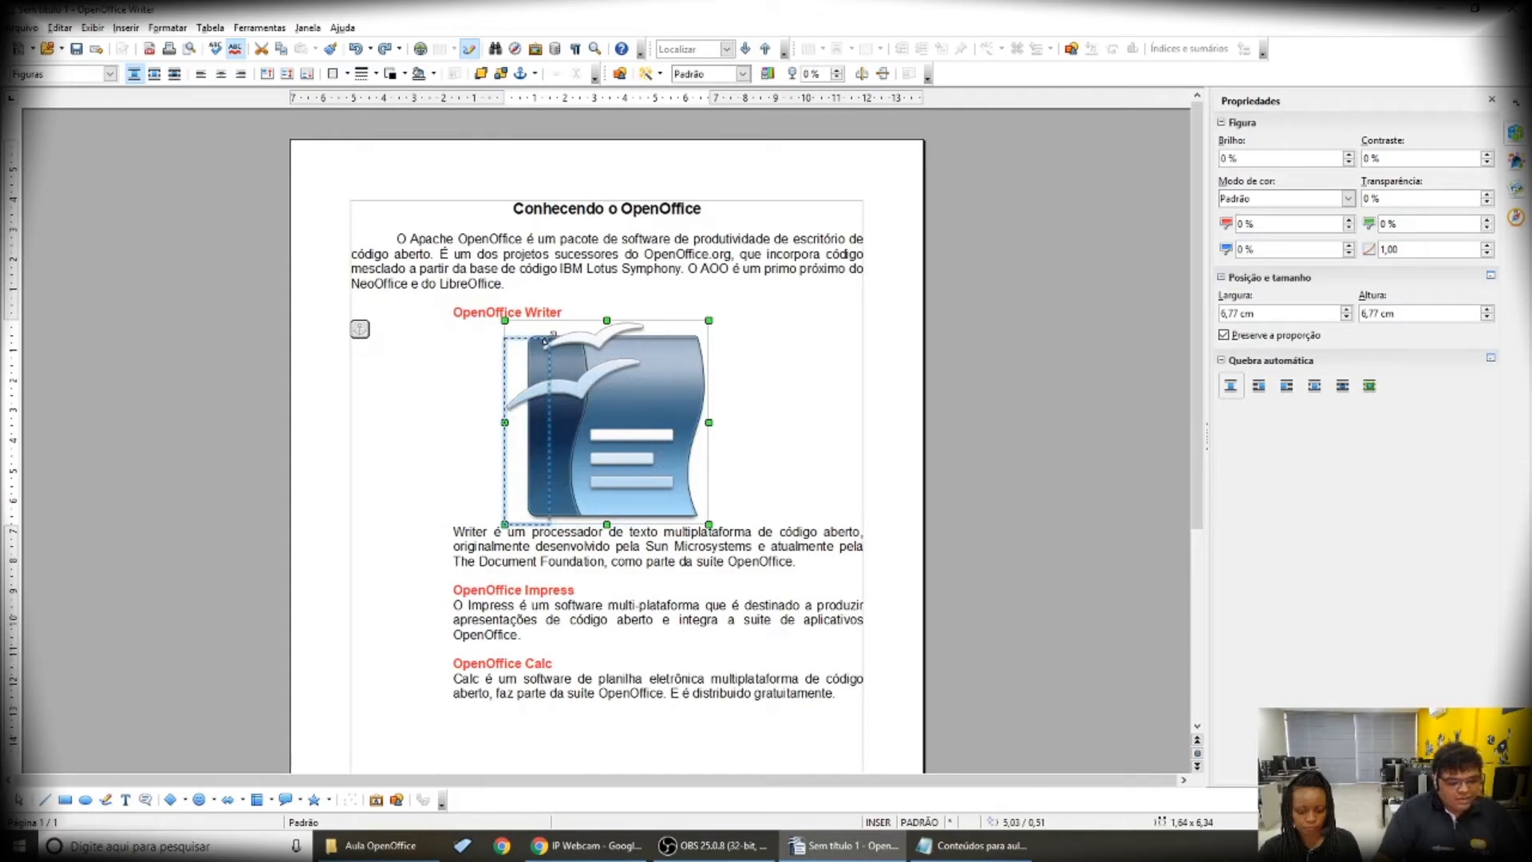
pyautogui.moveTo(545, 340); pyautogui.dragTo(573, 439)
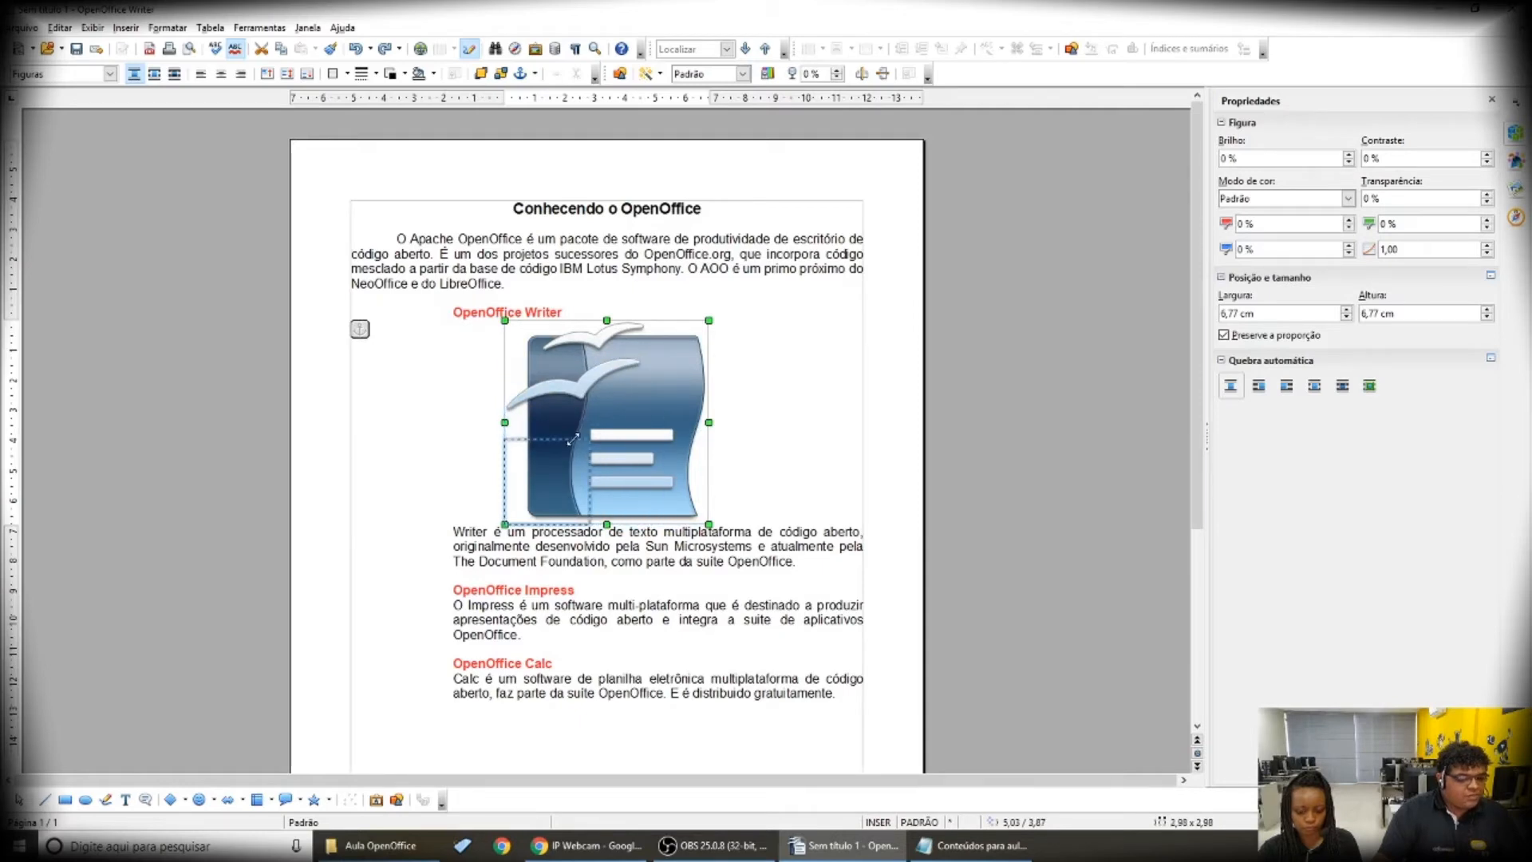
pyautogui.moveTo(573, 439); pyautogui.dragTo(569, 444)
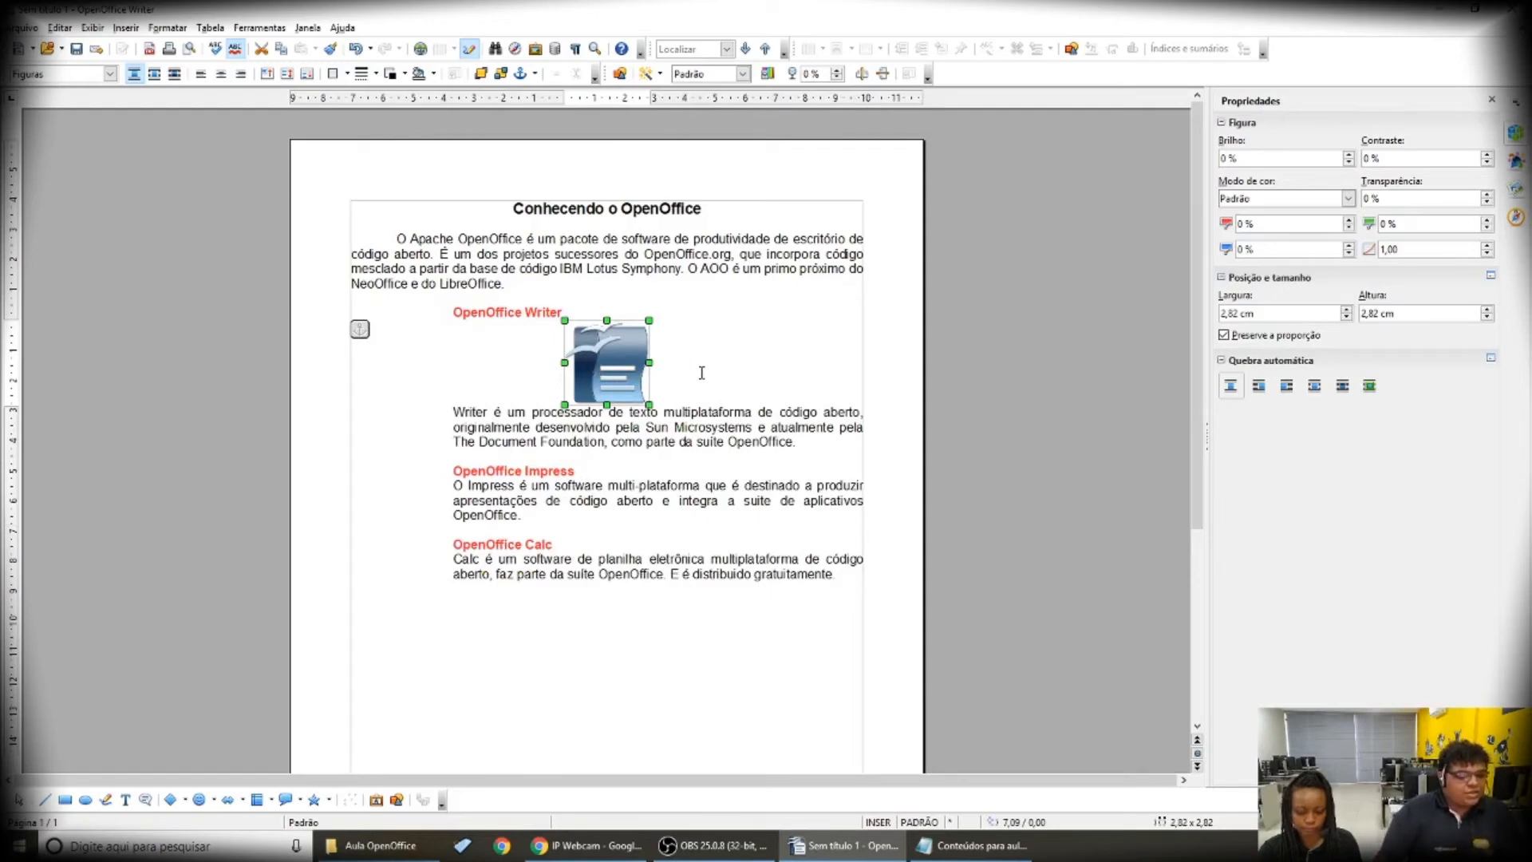
pyautogui.click(697, 362)
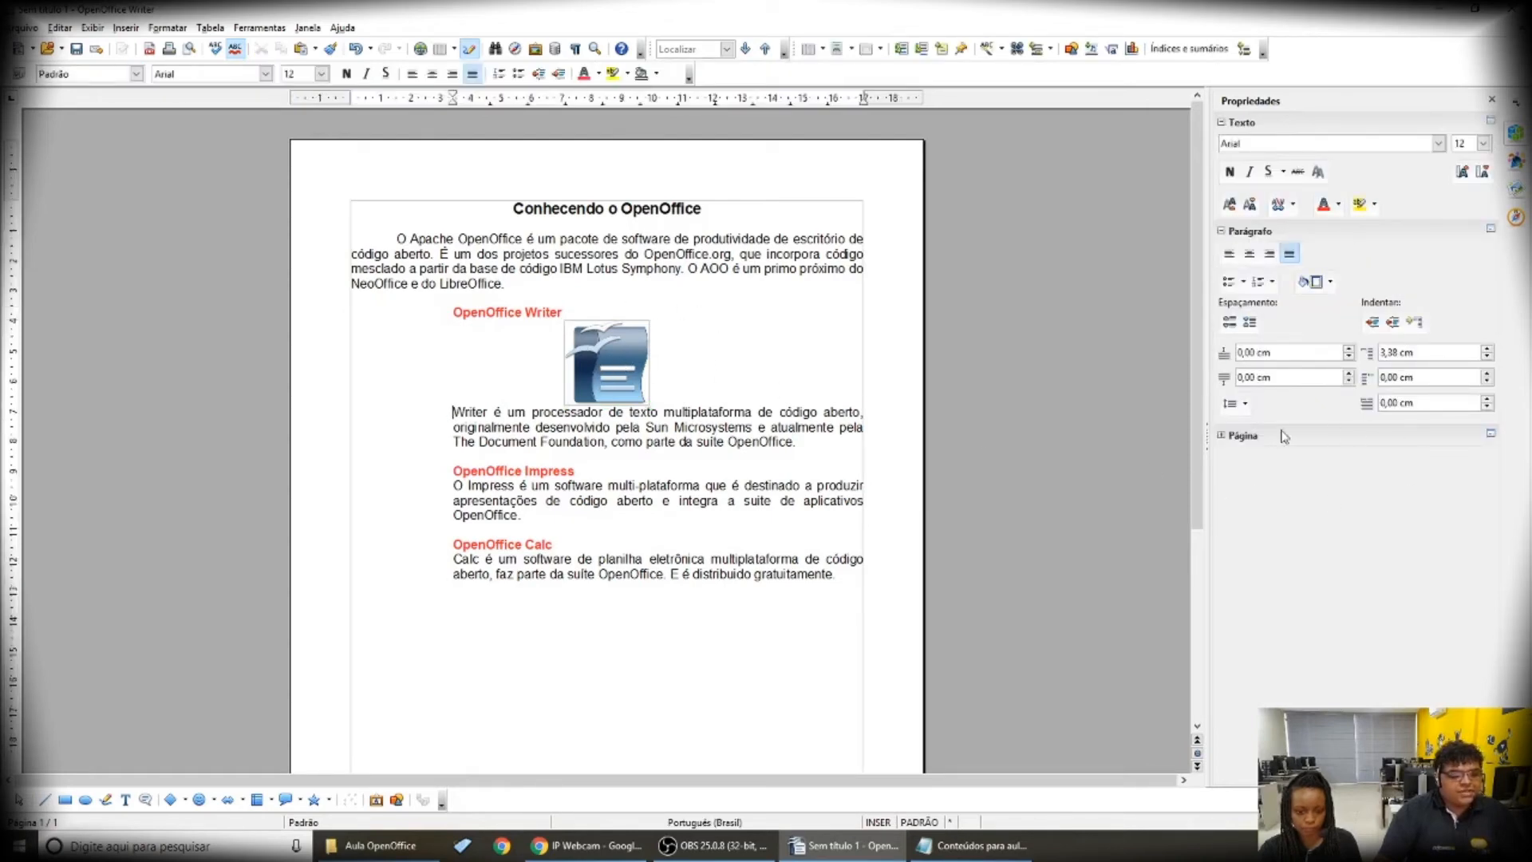
# Let text wrap on both sides of the Writer logo and move it beside the OpenOffice Writer section at the left margin
pyautogui.click(620, 359)
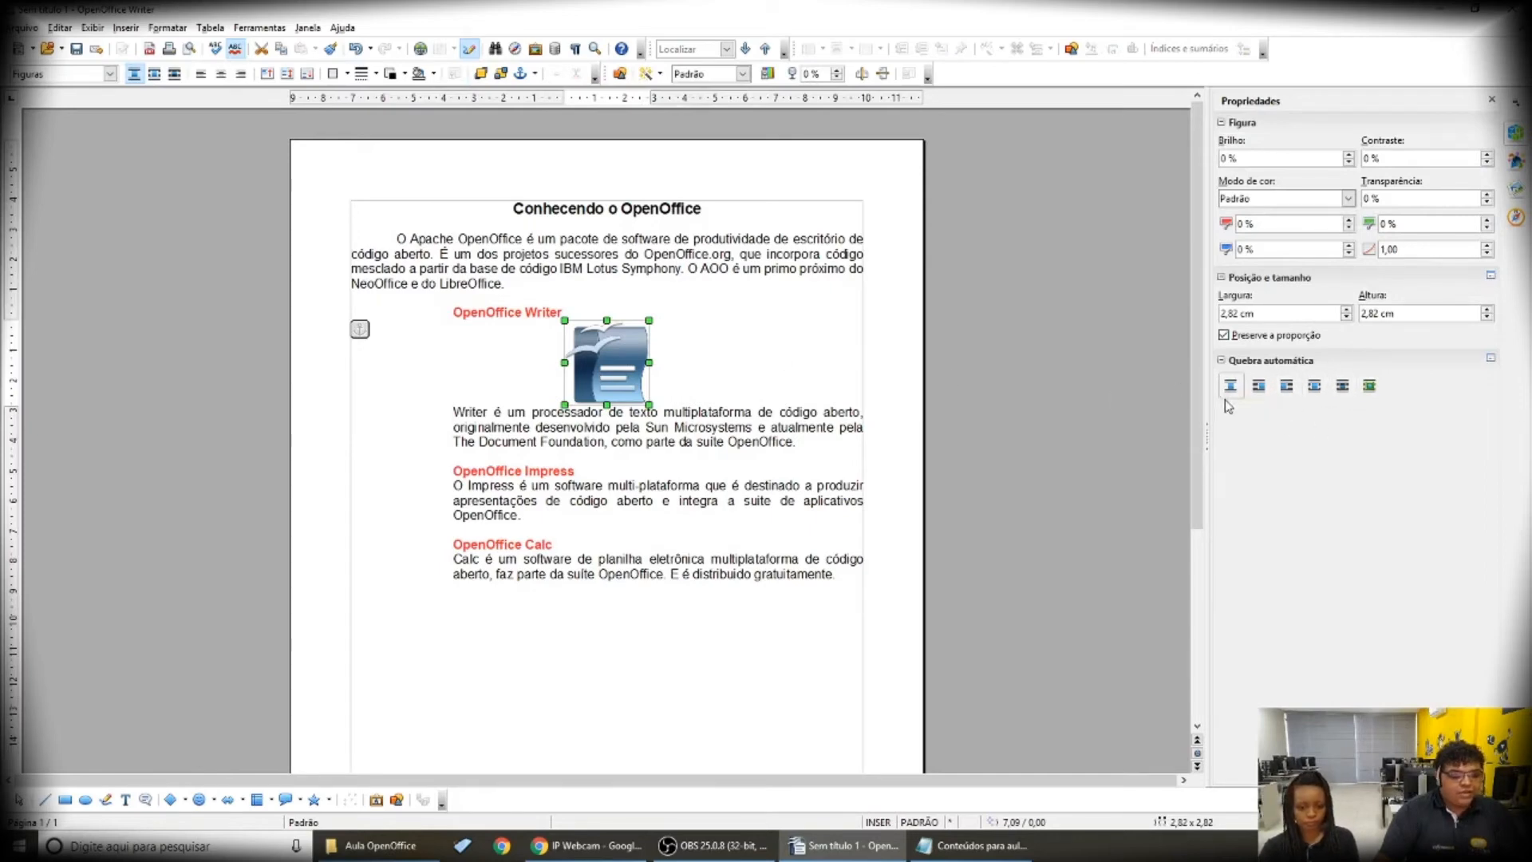
pyautogui.click(1258, 387)
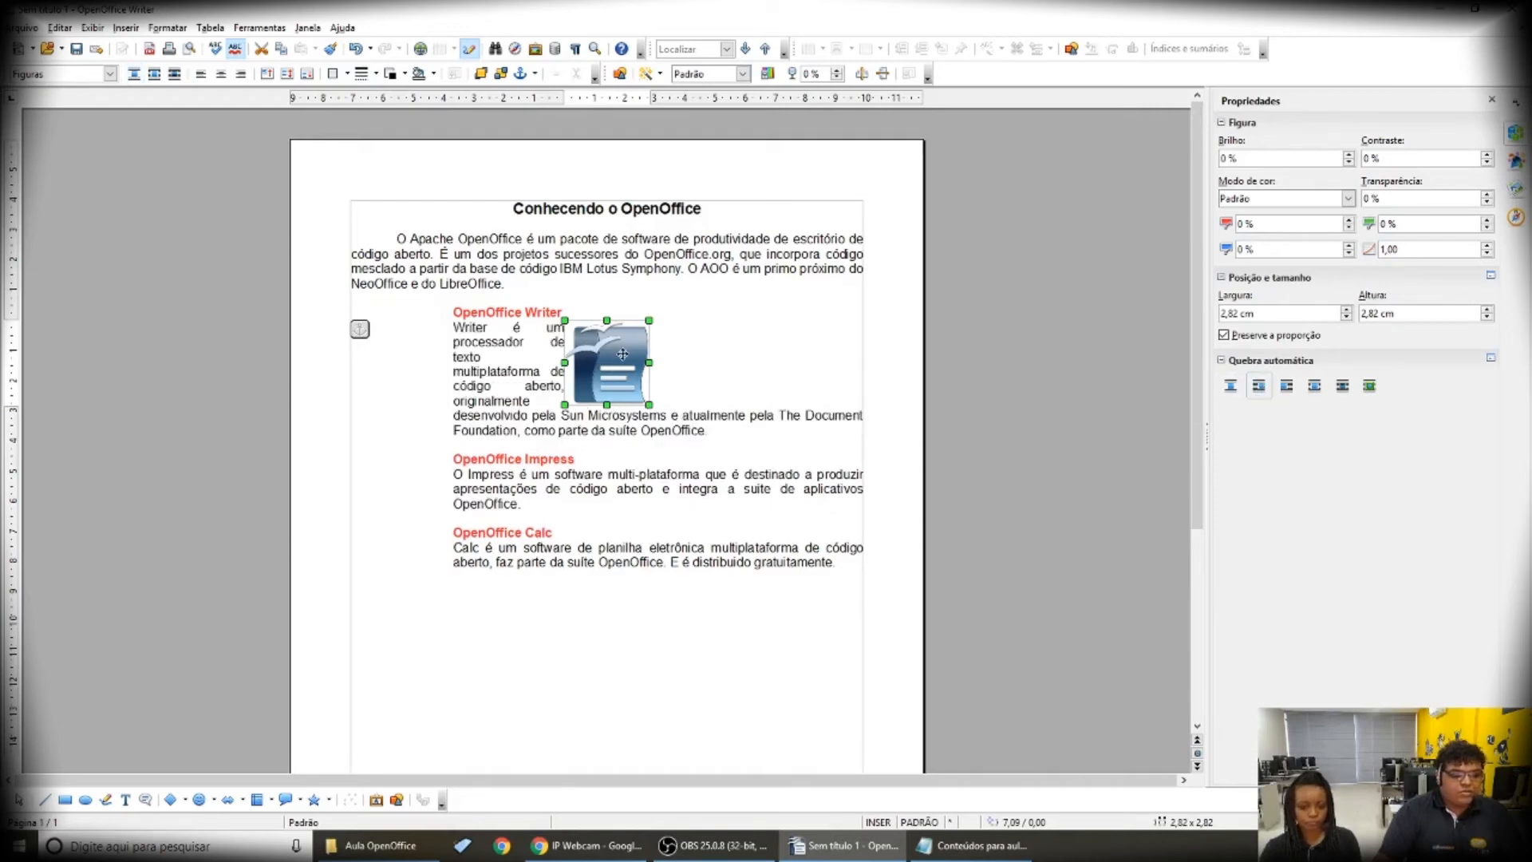
pyautogui.click(1315, 386)
pyautogui.moveTo(595, 351); pyautogui.dragTo(392, 339)
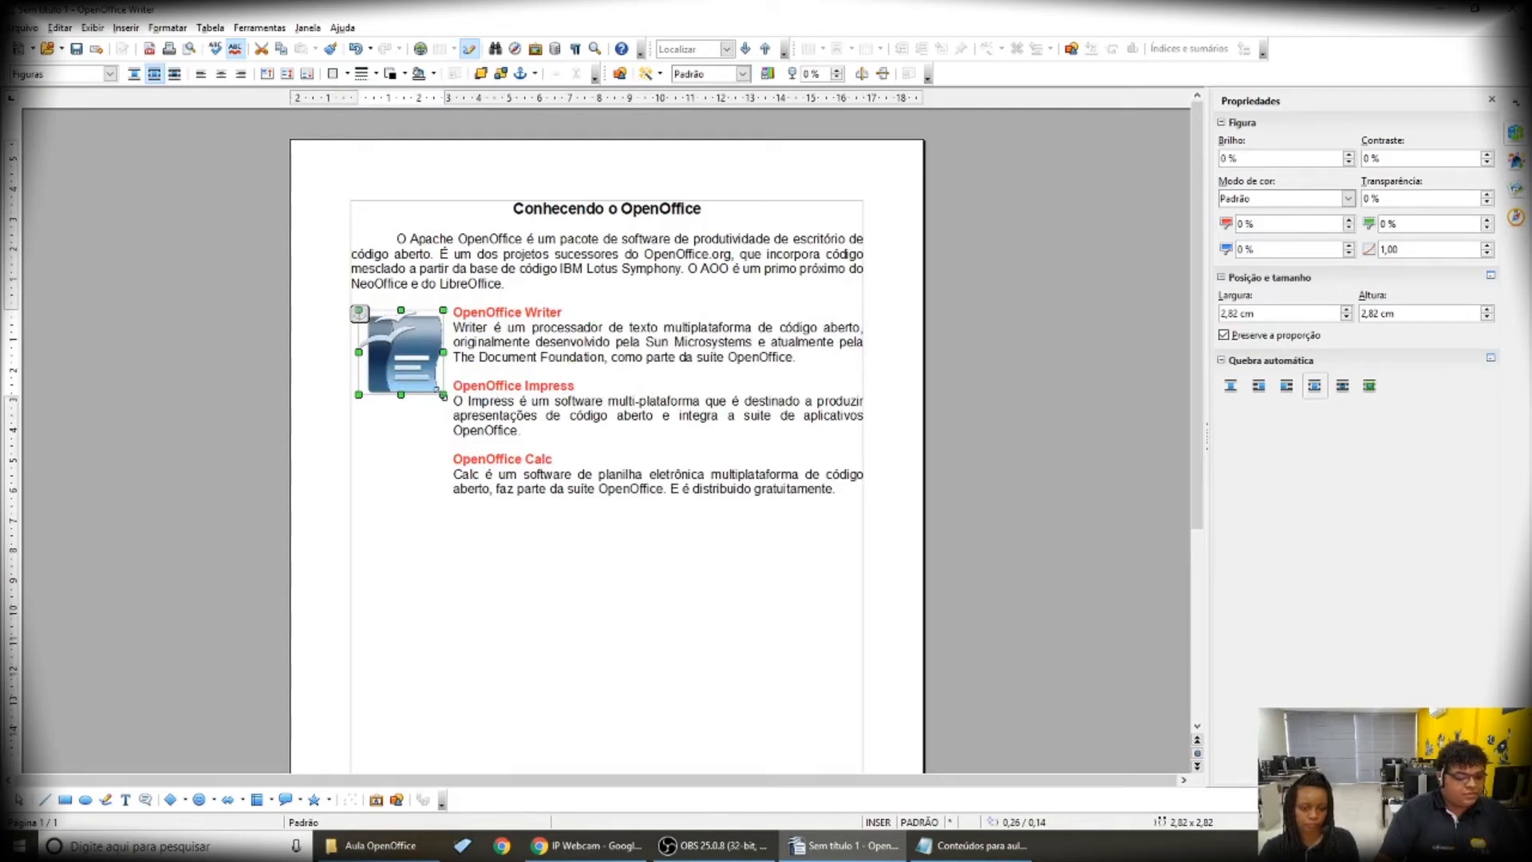
# Shrink the Writer logo proportionally to about 2.31 × 2.31 cm and nudge it slightly left toward the margin
pyautogui.moveTo(435, 387); pyautogui.dragTo(425, 379)
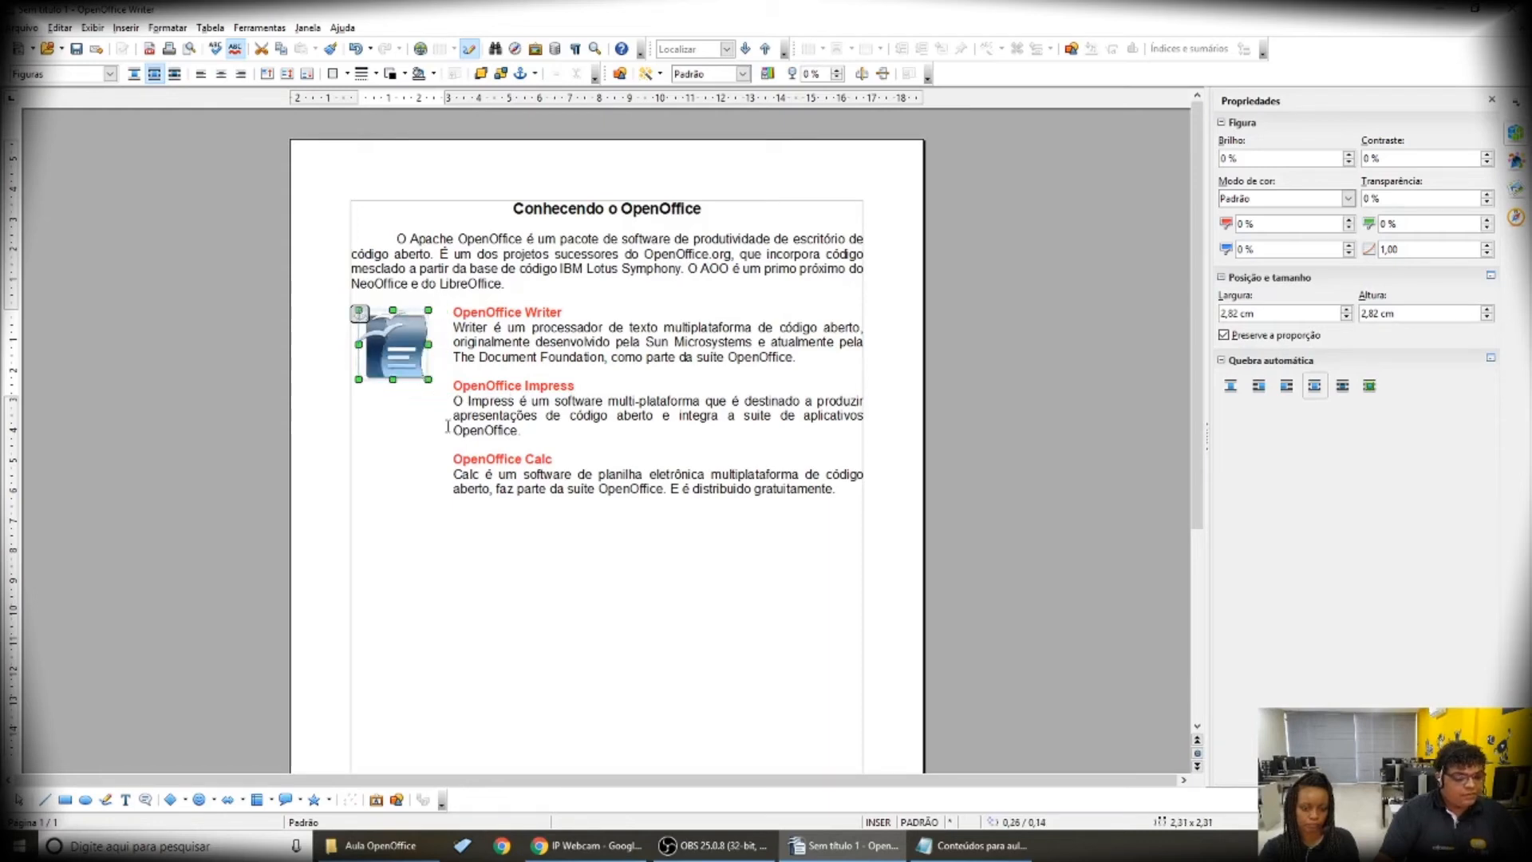
pyautogui.click(502, 370)
pyautogui.click(410, 346)
pyautogui.moveTo(410, 346); pyautogui.dragTo(405, 345)
pyautogui.moveTo(525, 358); pyautogui.dragTo(551, 413)
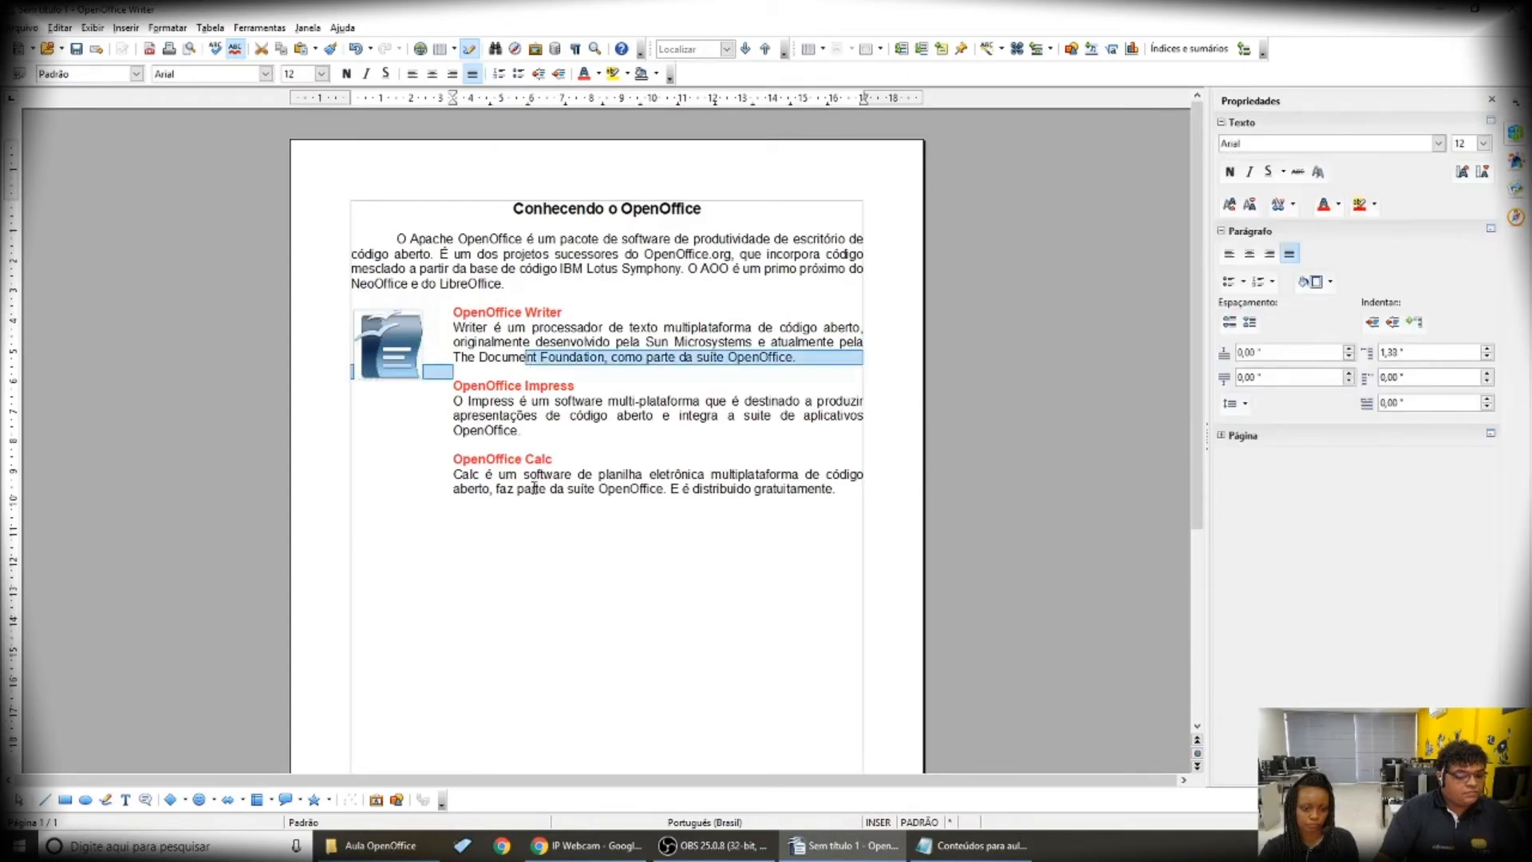
pyautogui.click(547, 508)
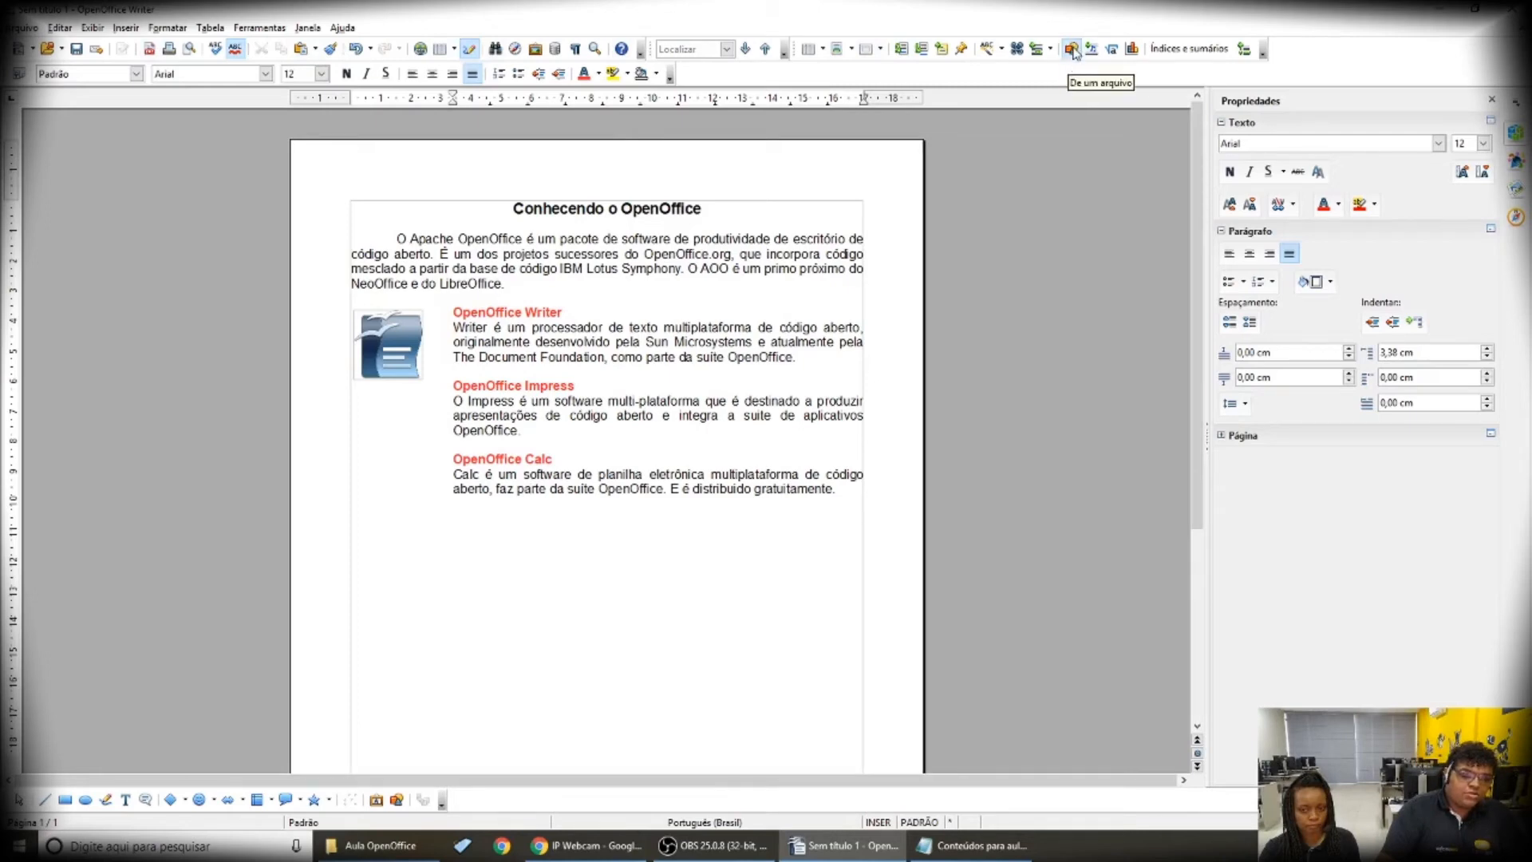
pyautogui.click(126, 31)
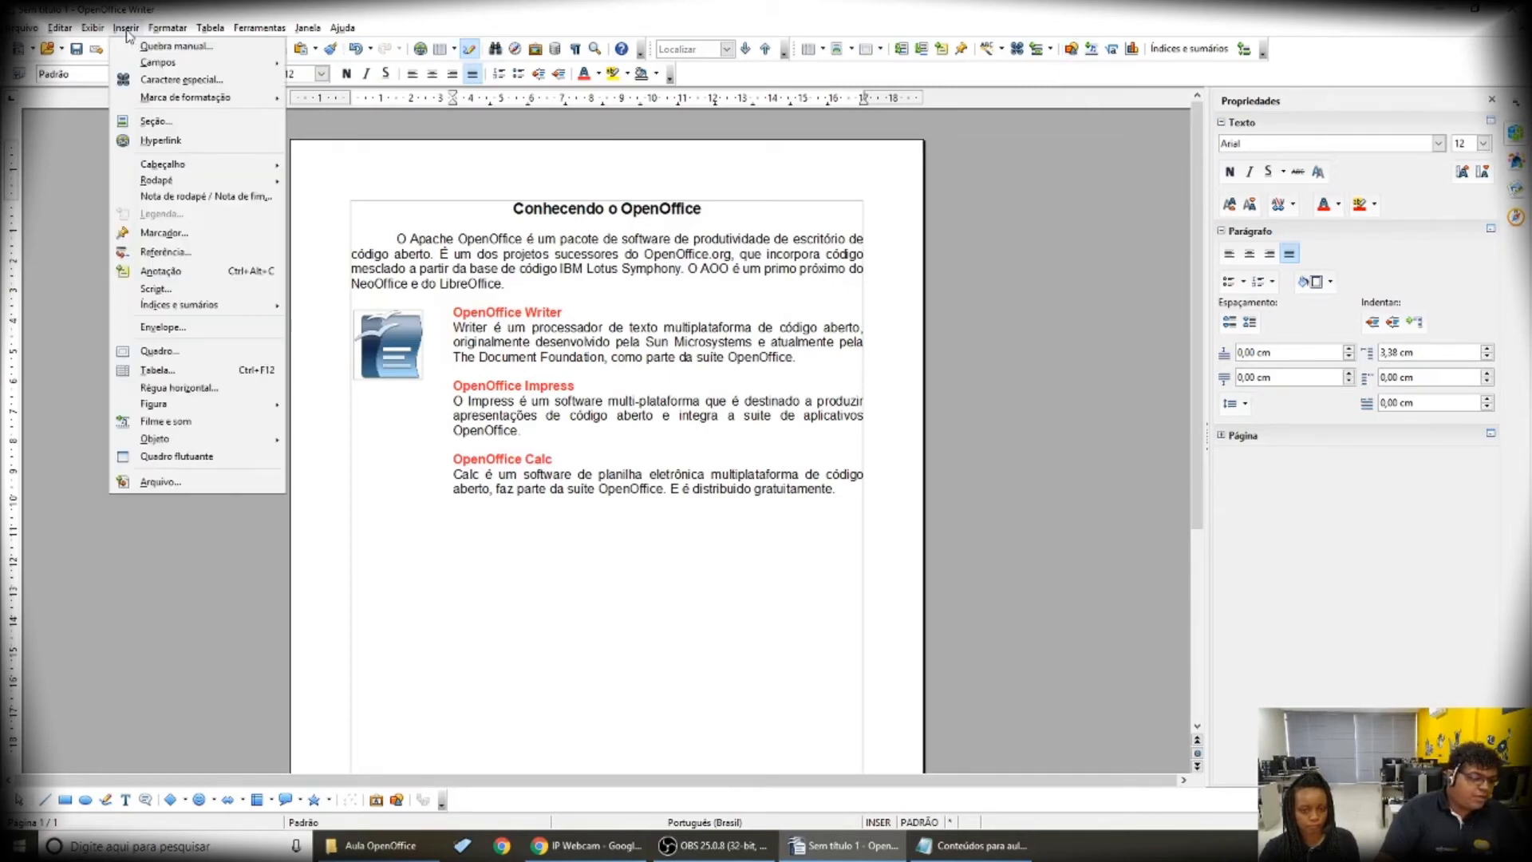
pyautogui.moveTo(148, 407)
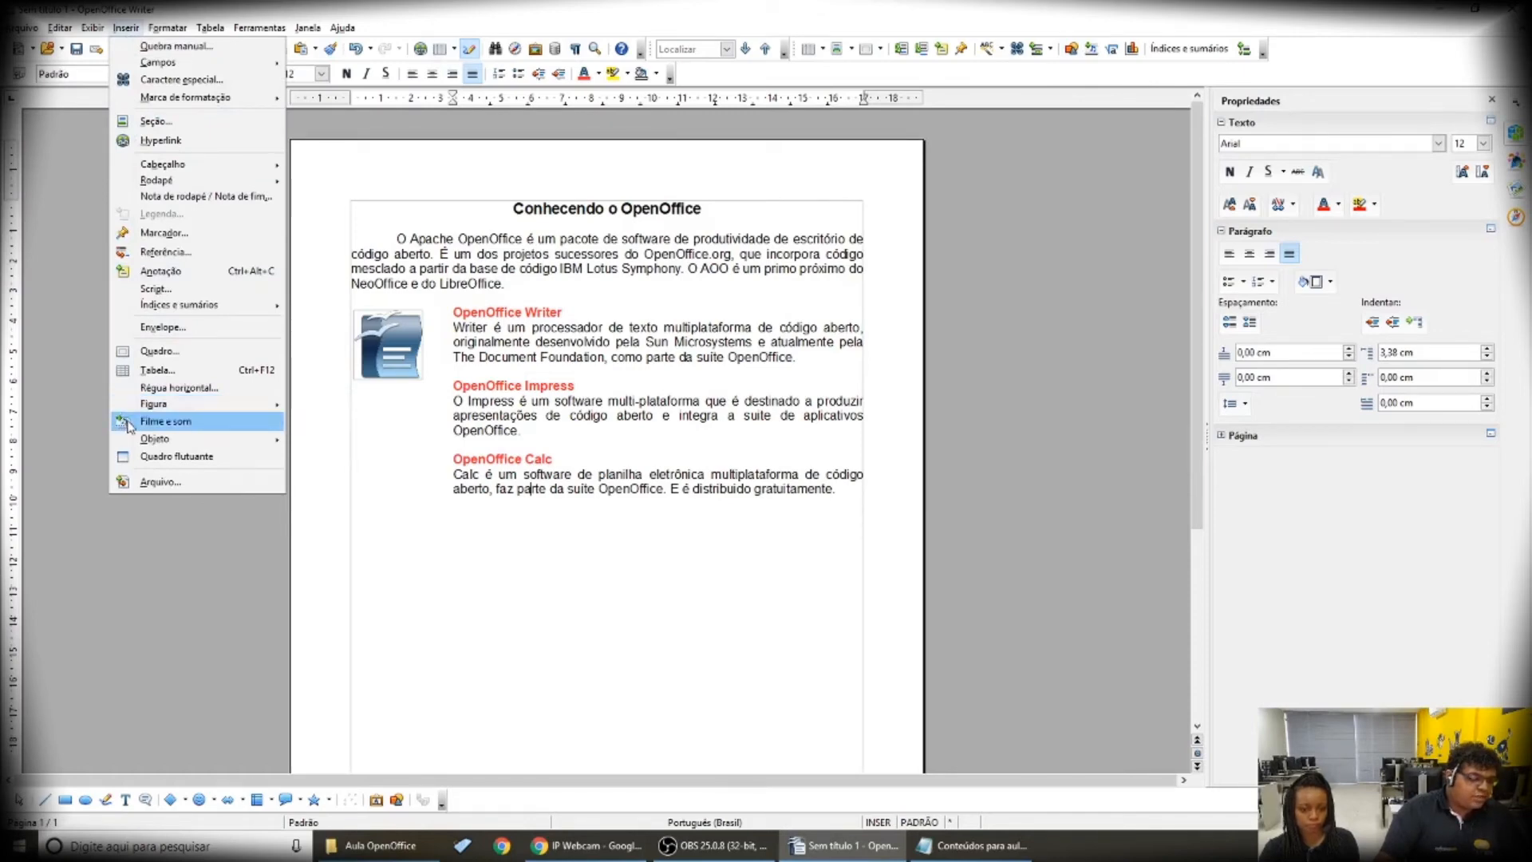
pyautogui.click(584, 12)
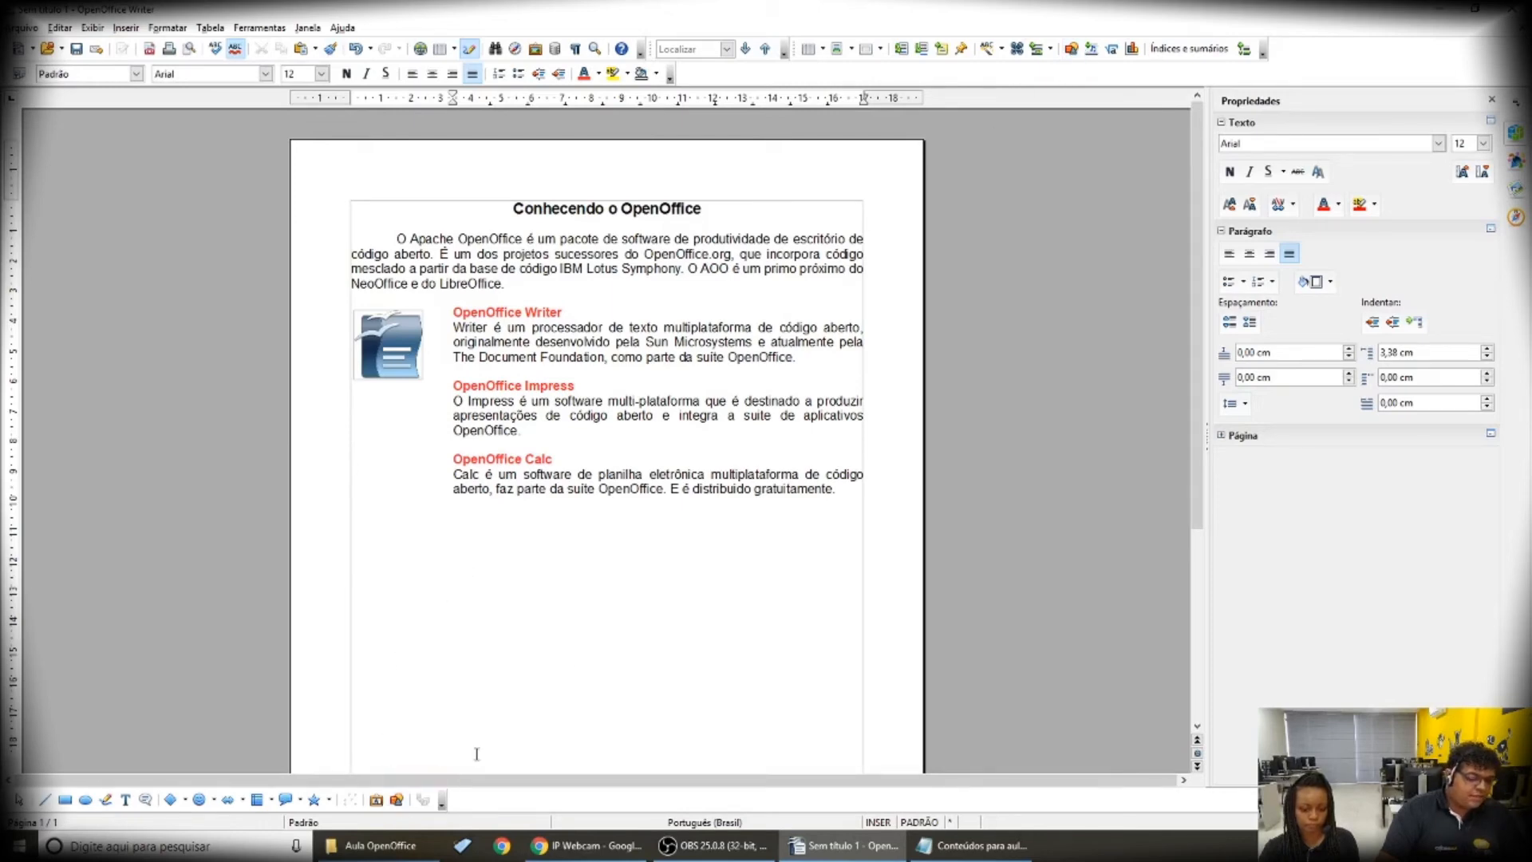
# Insert the Impress image from the Aula OpenOffice folder and scale it down proportionally to about 2.06 × 2.06 cm
pyautogui.click(1072, 49)
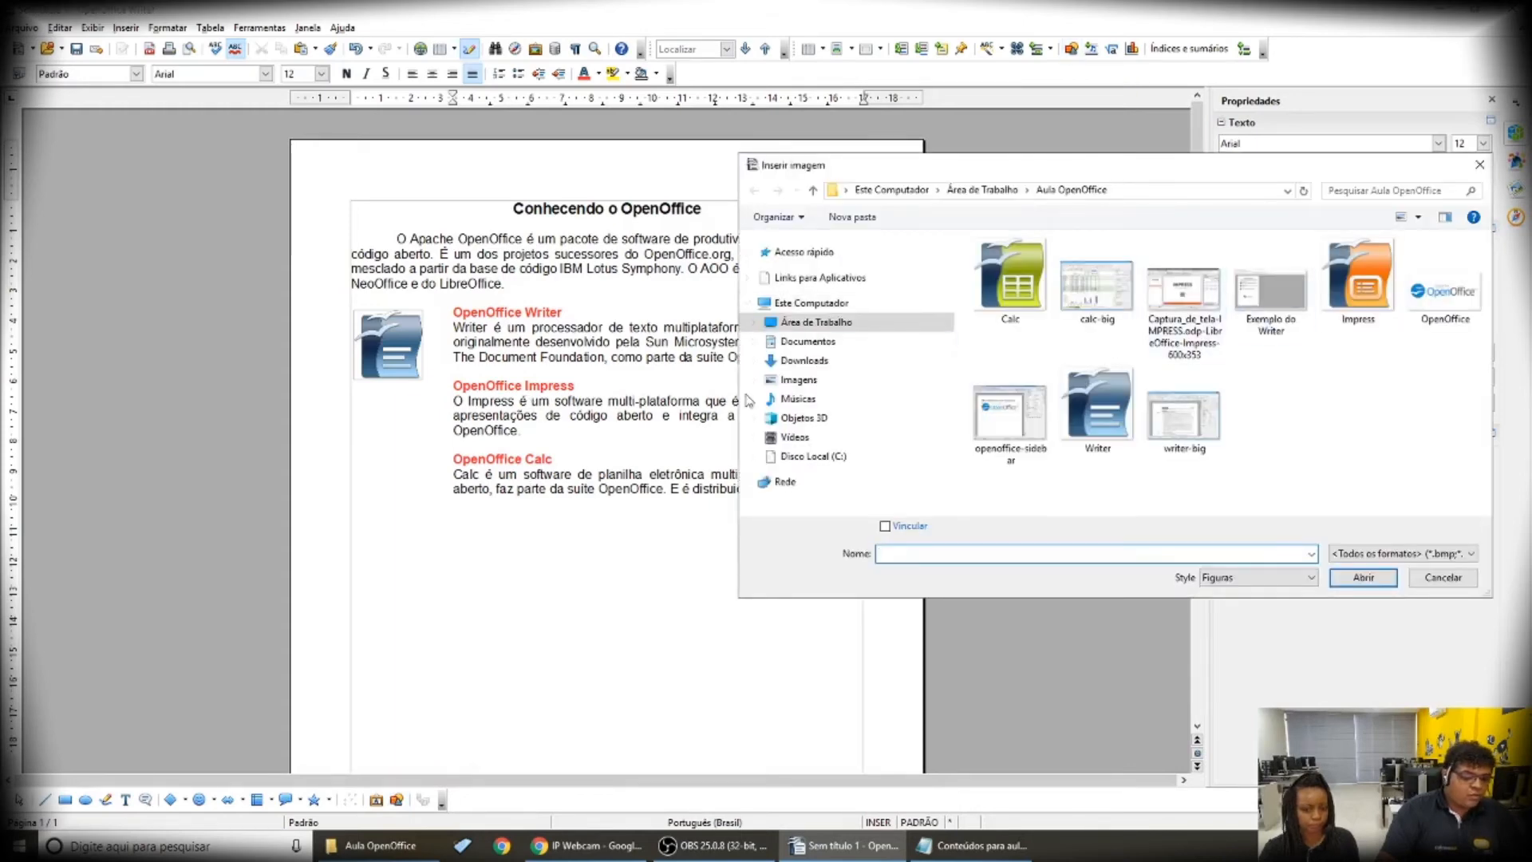
pyautogui.click(1361, 306)
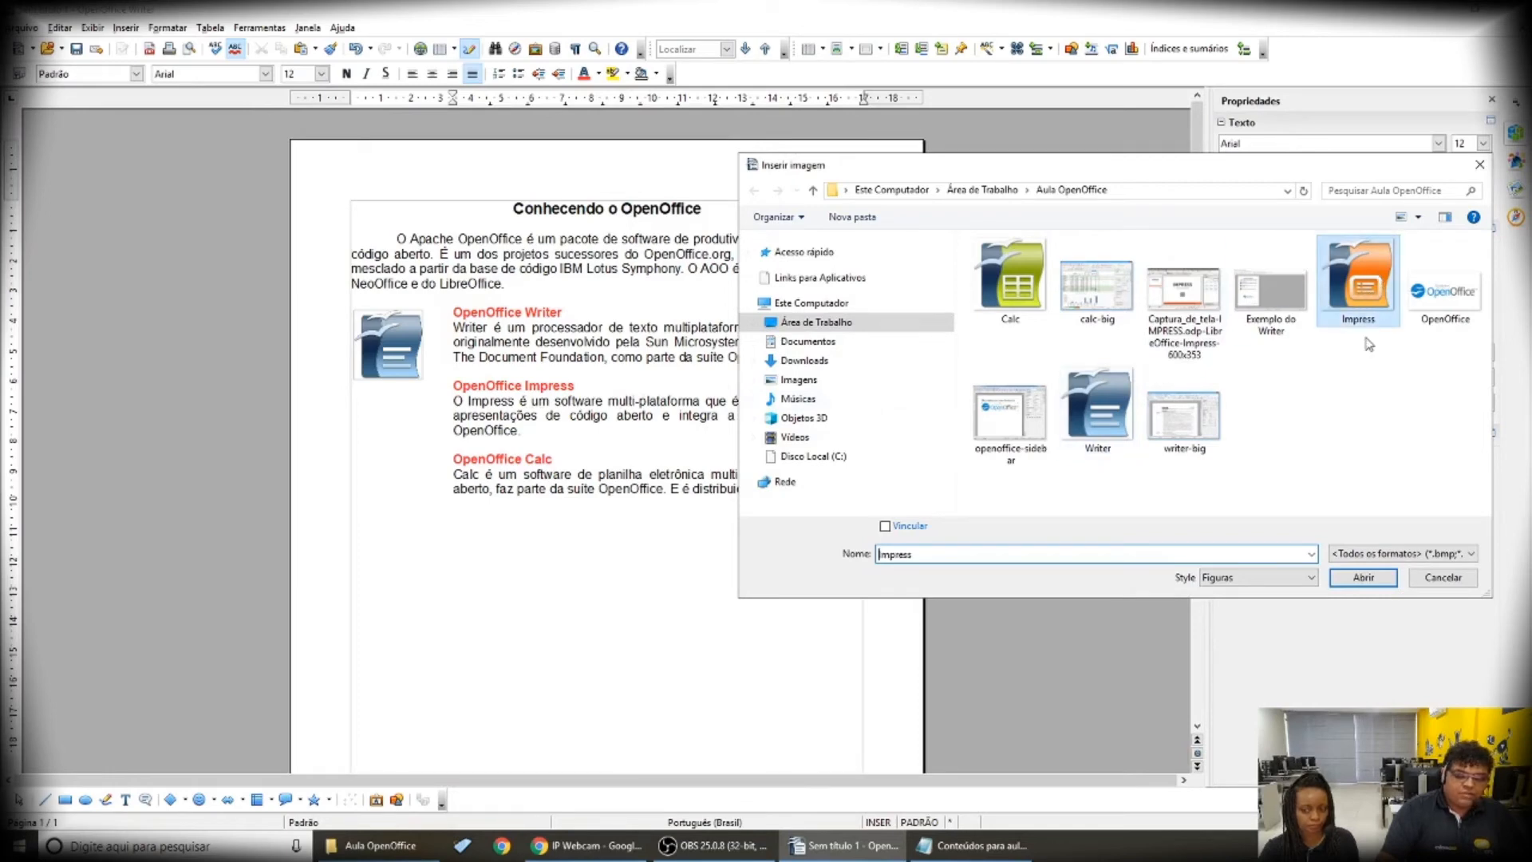
pyautogui.click(1364, 577)
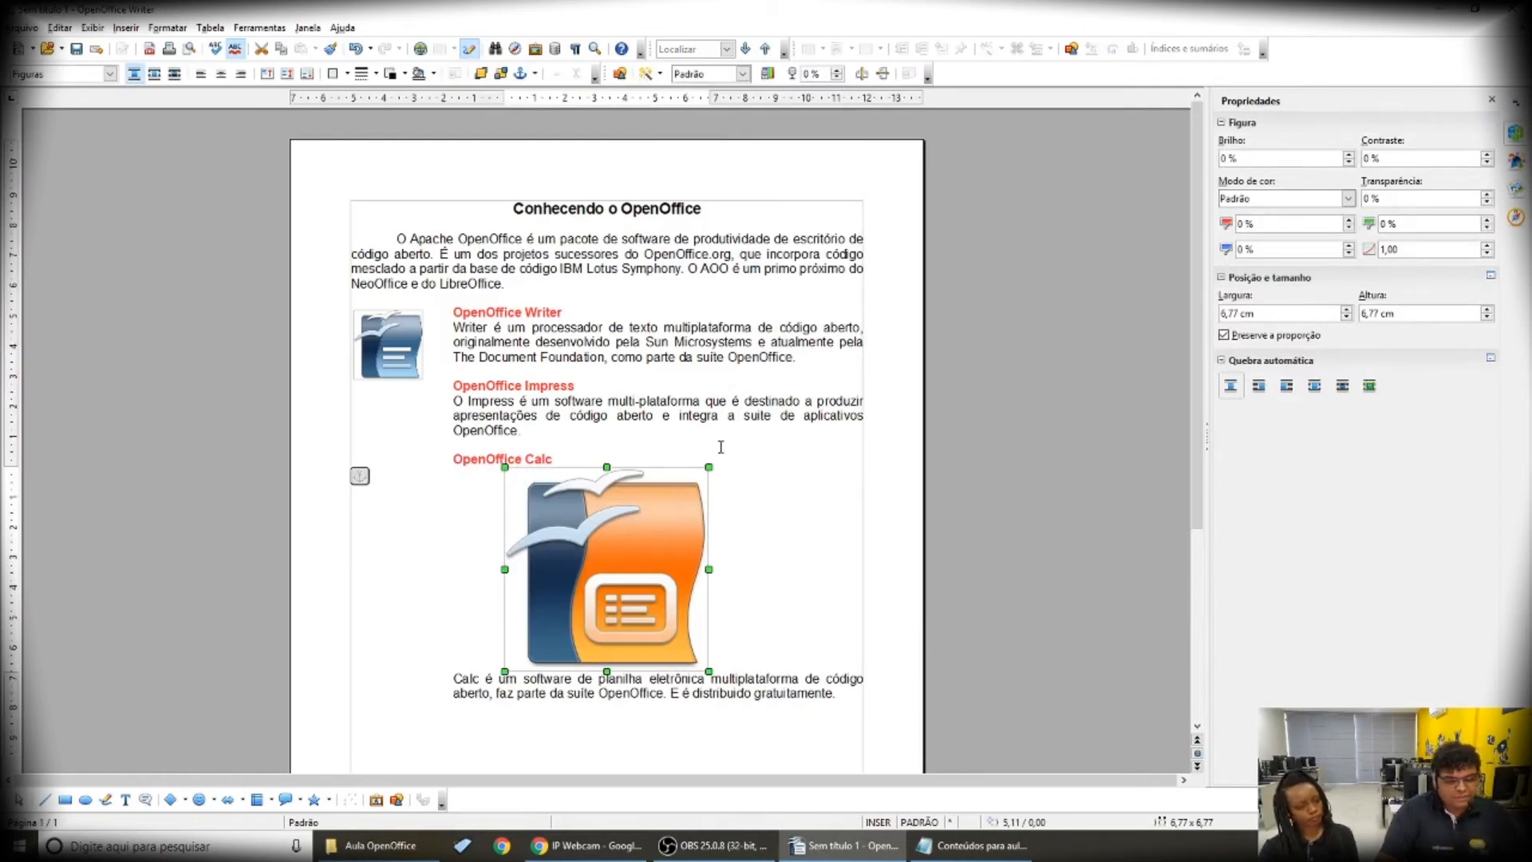
pyautogui.moveTo(711, 465); pyautogui.dragTo(554, 608)
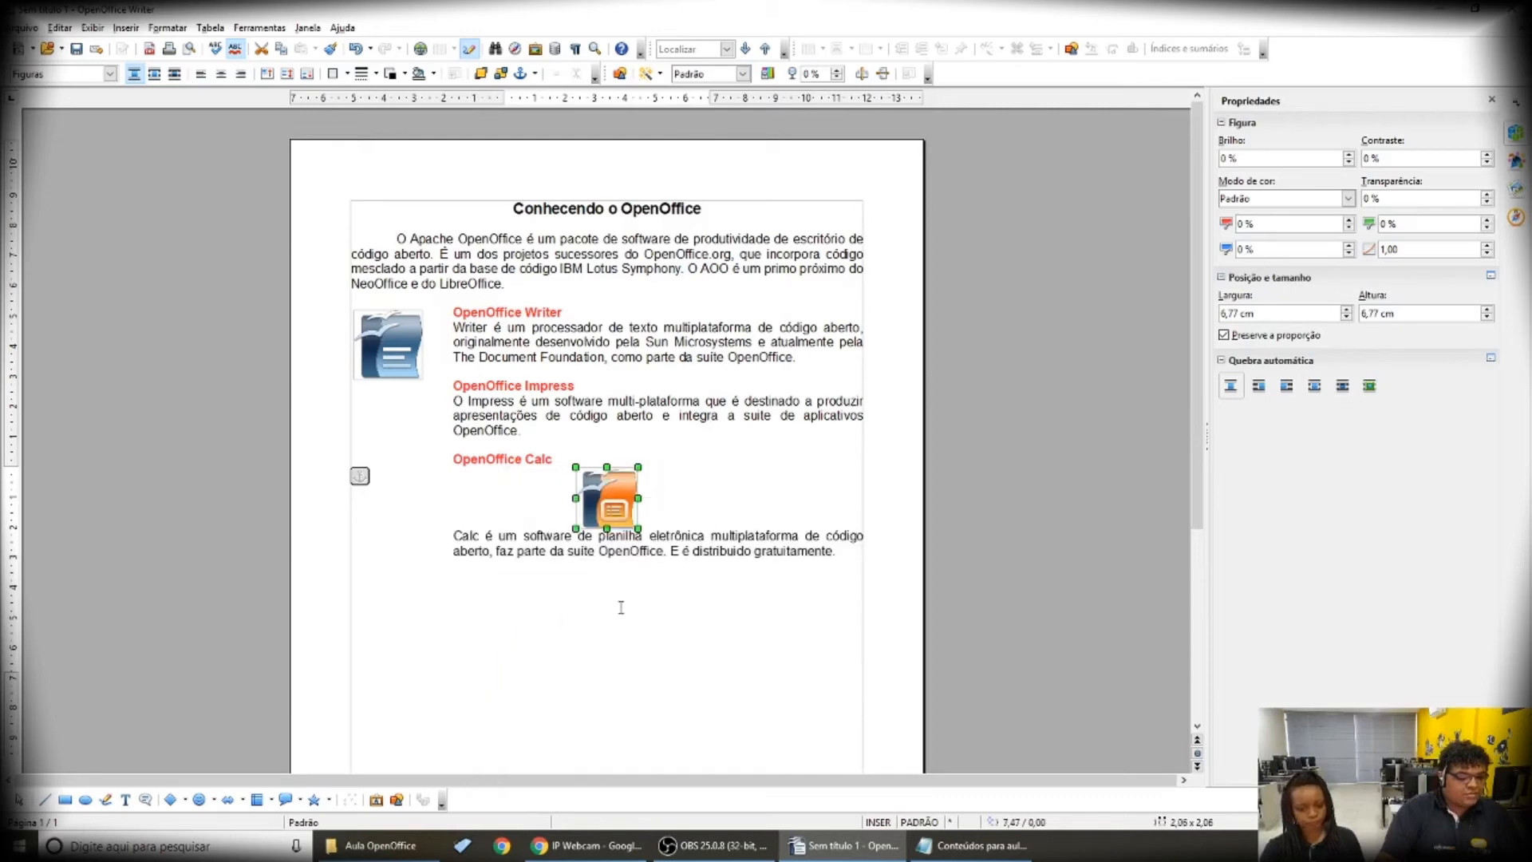
# Let text wrap on both sides of the Impress logo and place it, slightly enlarged, beside the OpenOffice Impress section at the left margin
pyautogui.moveTo(600, 508); pyautogui.dragTo(646, 453)
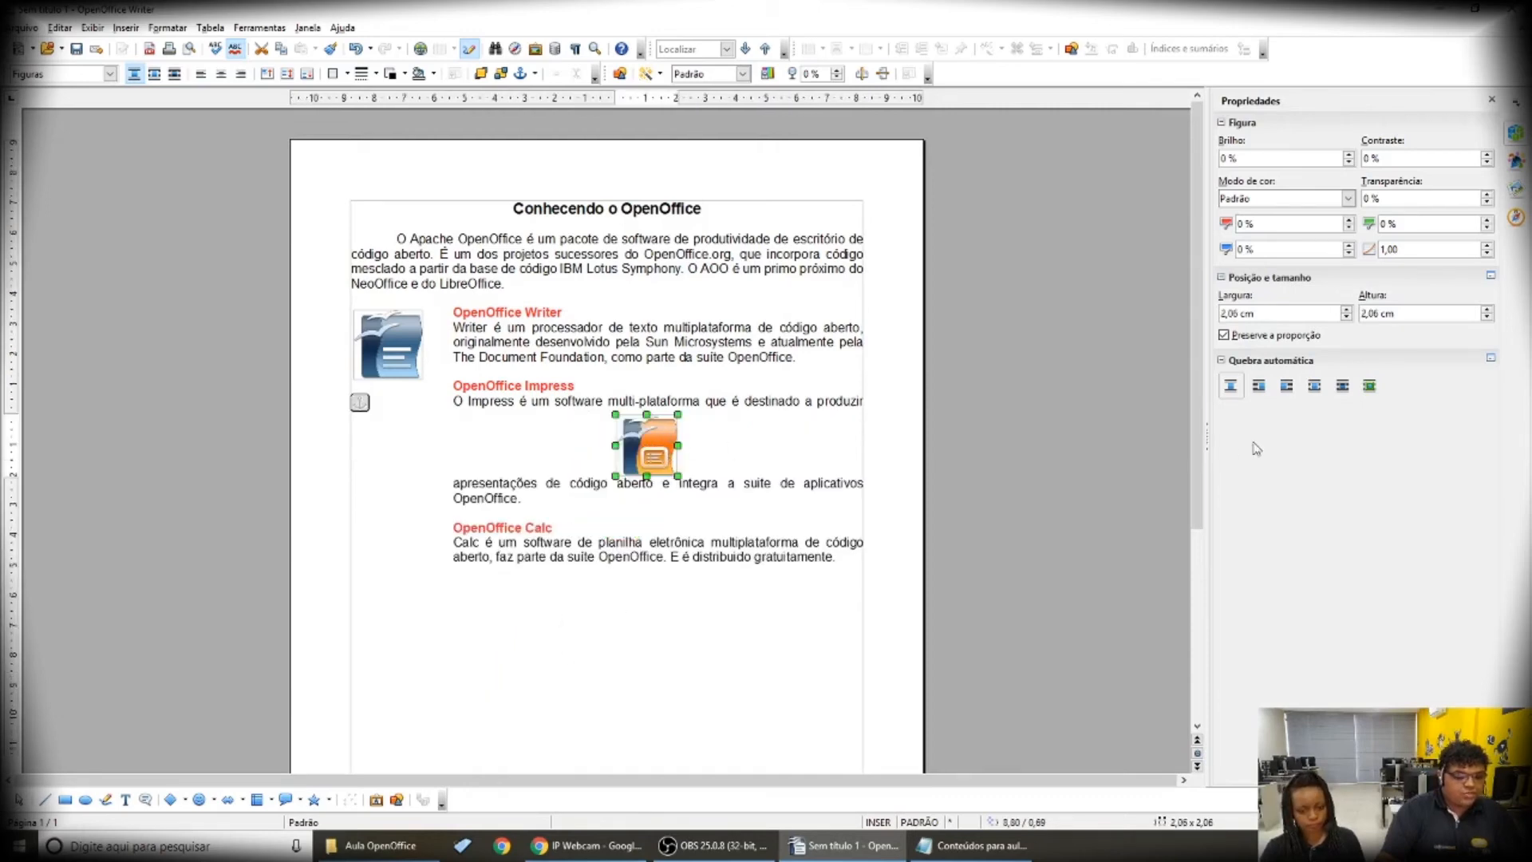
pyautogui.click(1315, 388)
pyautogui.moveTo(647, 444); pyautogui.dragTo(391, 344)
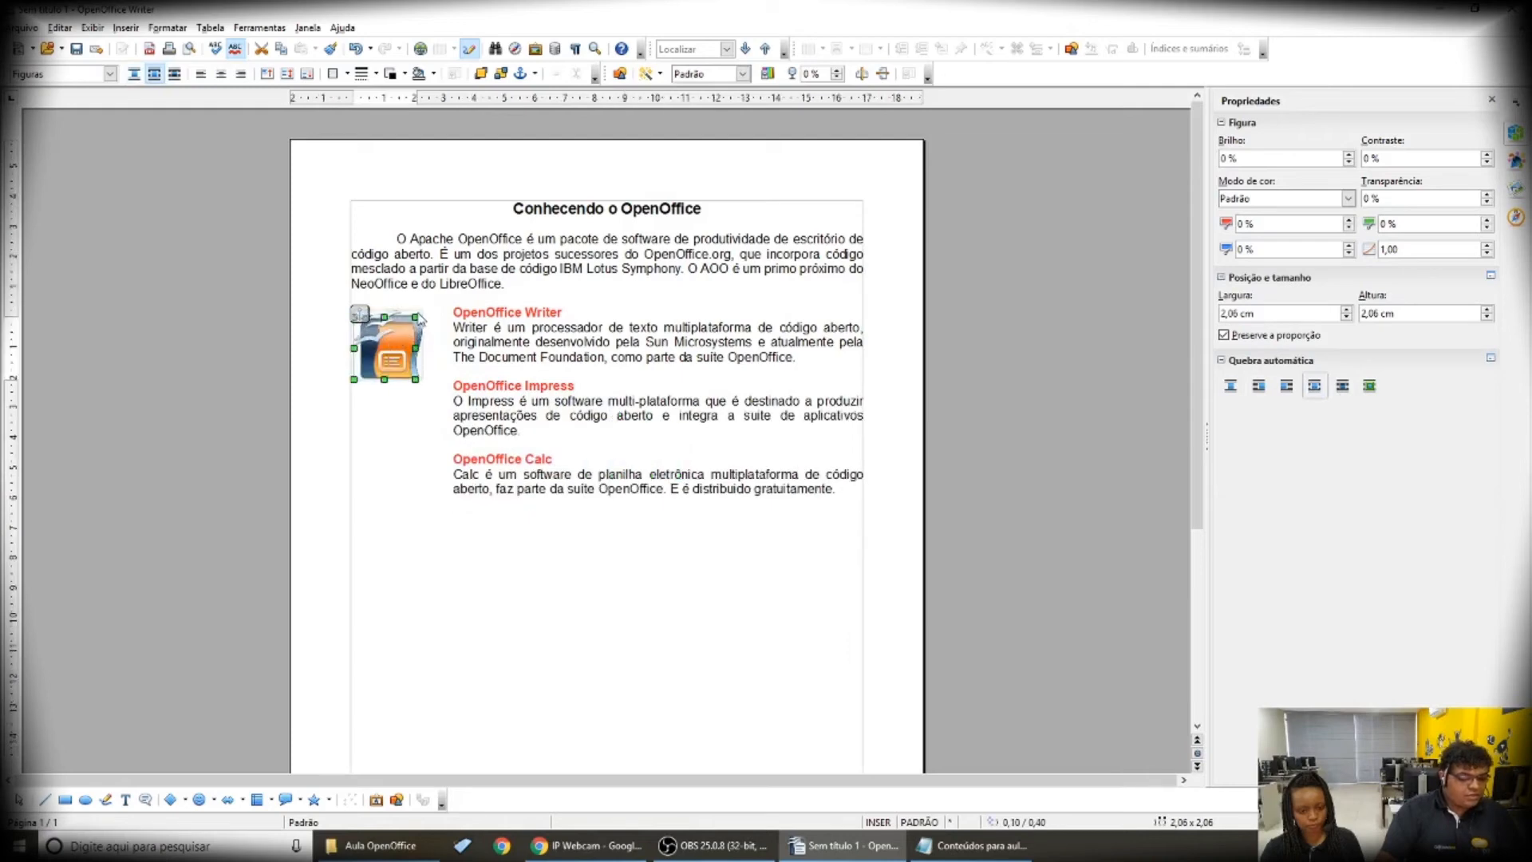
pyautogui.moveTo(418, 311); pyautogui.dragTo(405, 412)
# Shrink the Writer and Impress logos proportionally, the Impress one to about 1.73 × 1.73 cm, and nudge the Impress logo slightly up
pyautogui.click(394, 352)
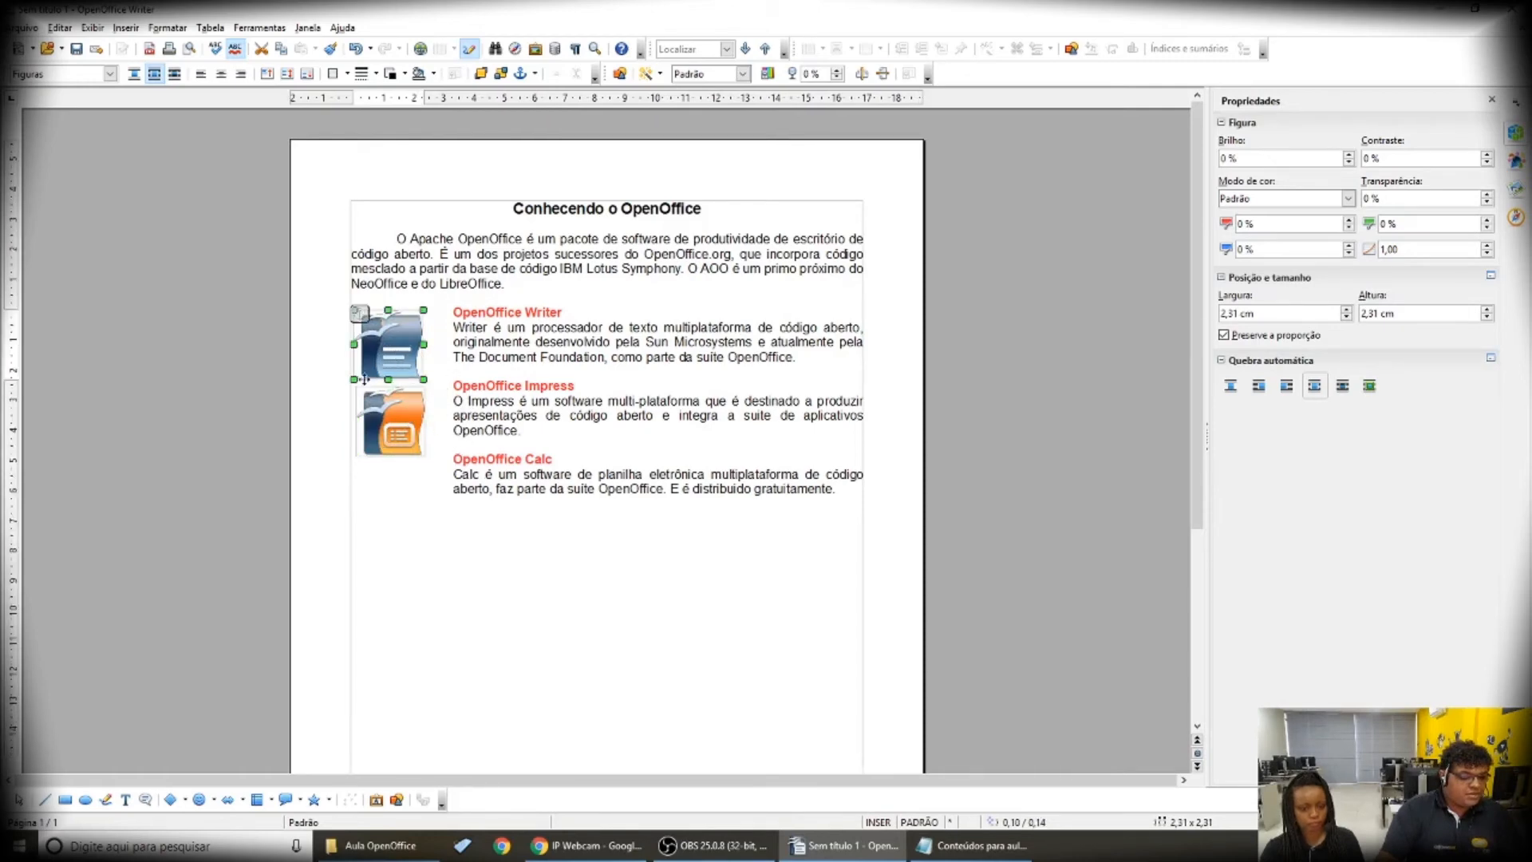
pyautogui.moveTo(349, 385); pyautogui.dragTo(360, 373)
pyautogui.click(373, 438)
pyautogui.moveTo(355, 458); pyautogui.dragTo(374, 438)
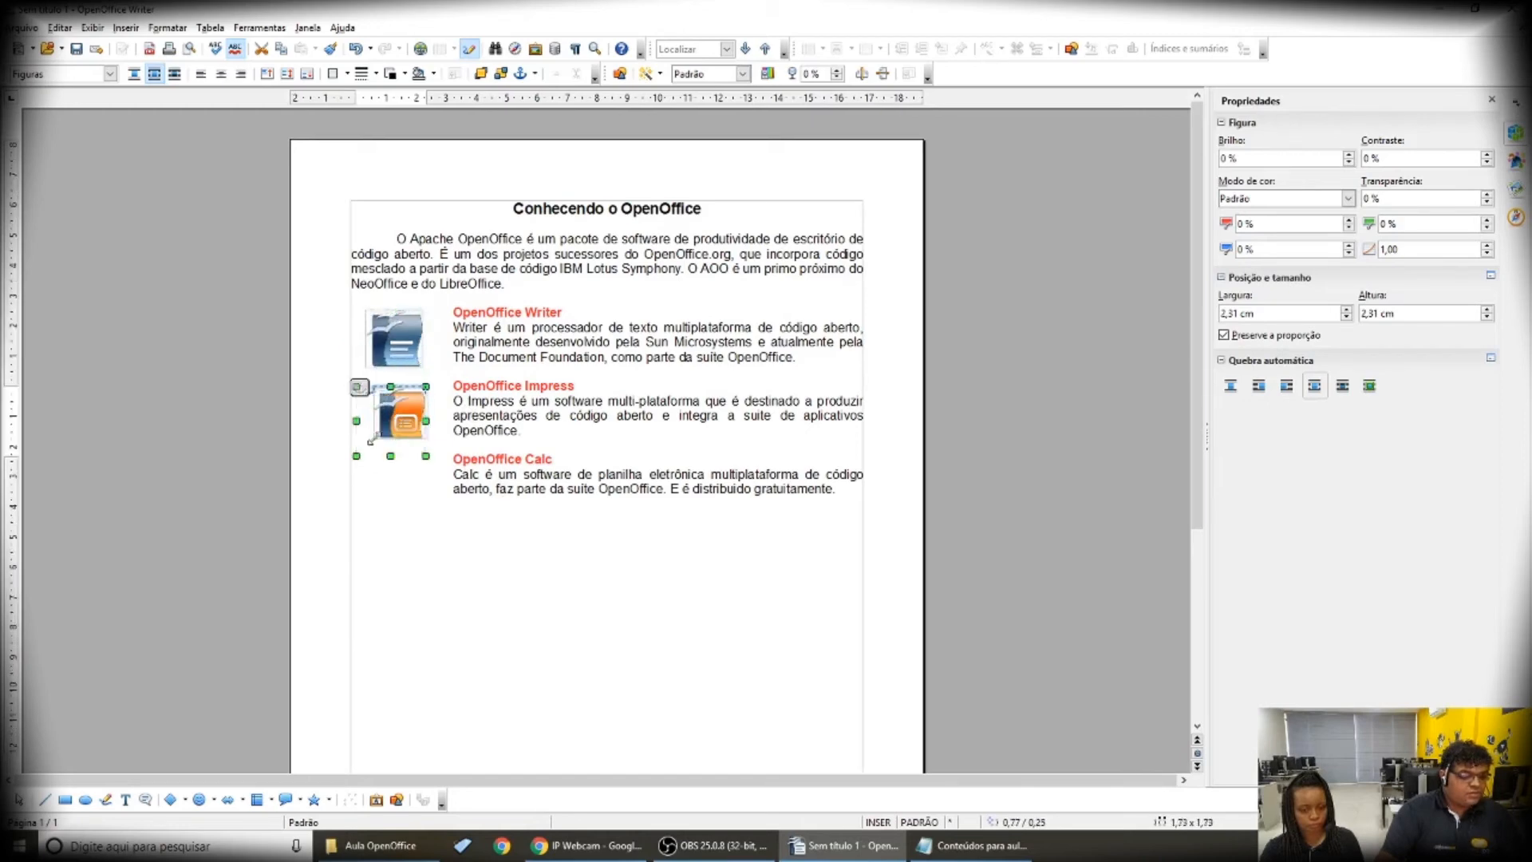
pyautogui.click(415, 360)
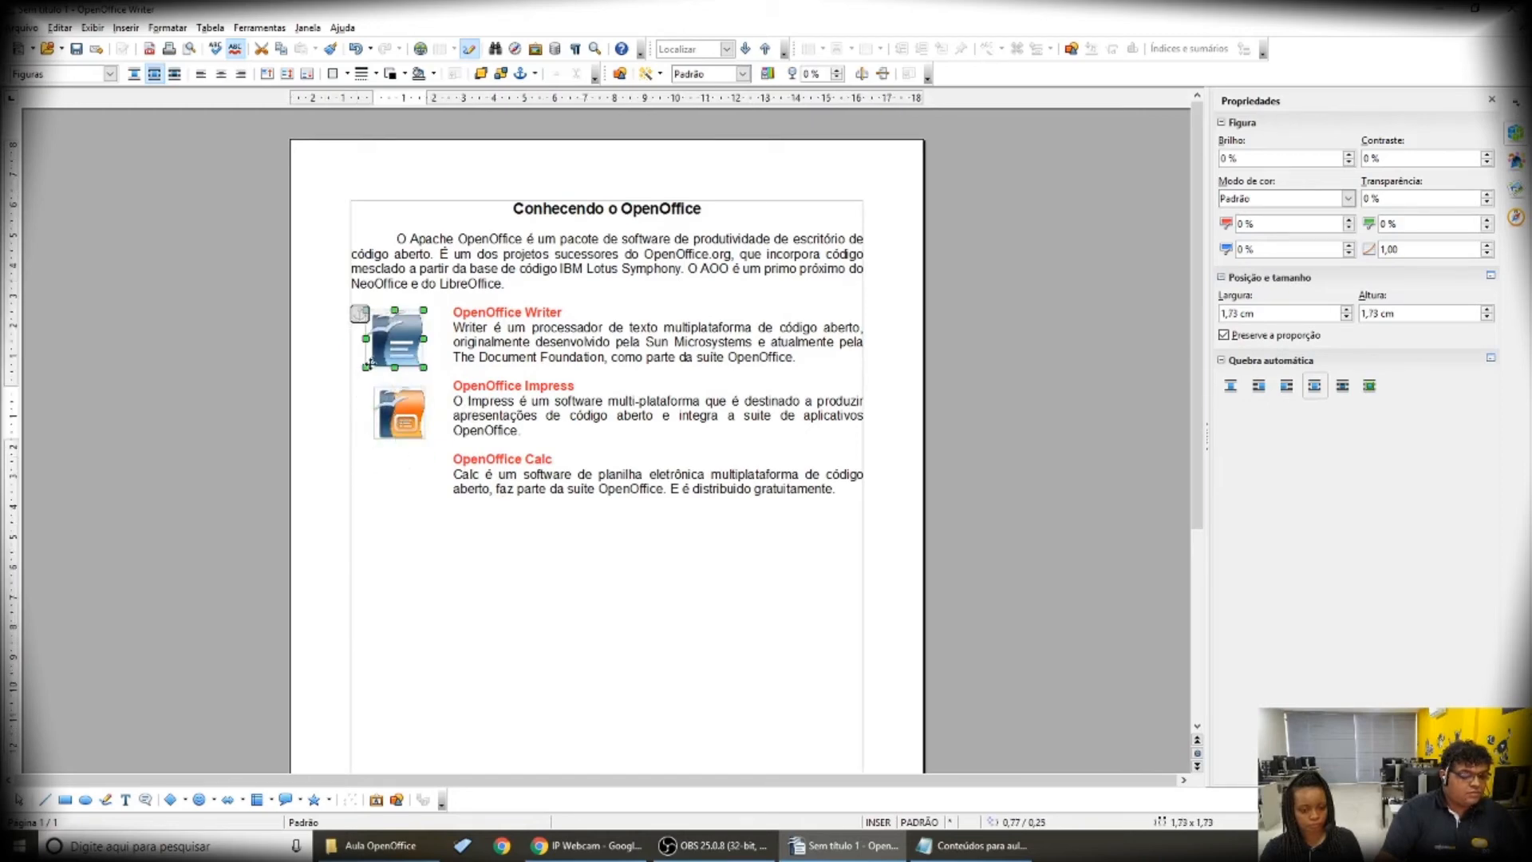
pyautogui.click(443, 447)
pyautogui.moveTo(390, 431); pyautogui.dragTo(389, 425)
# Insert the Calc image in the OpenOffice Calc section and scale it down proportionally to about 1.48 × 1.48 cm
pyautogui.click(408, 470)
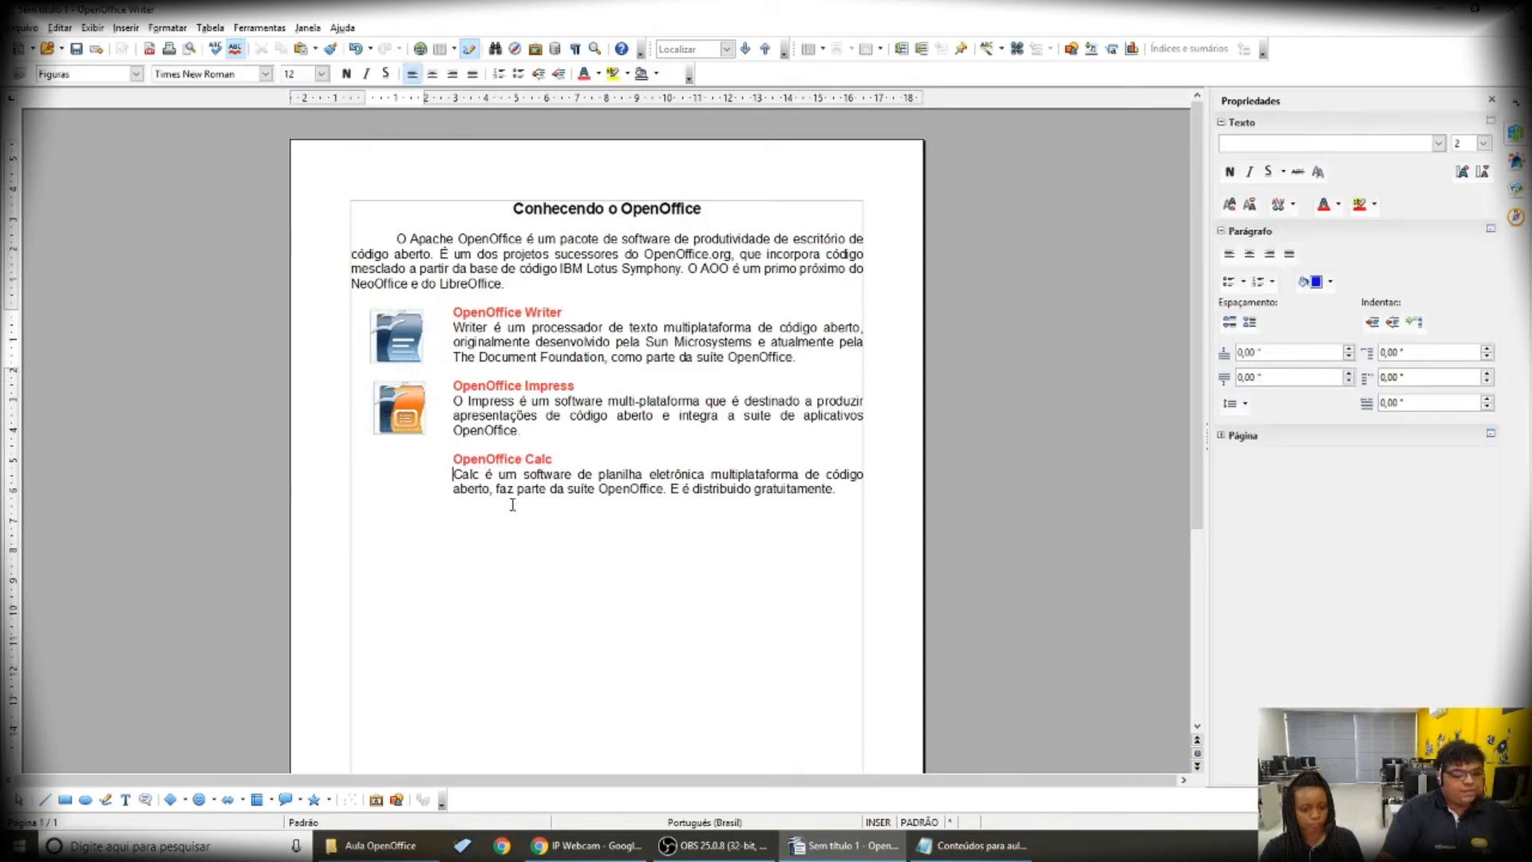
pyautogui.click(1072, 49)
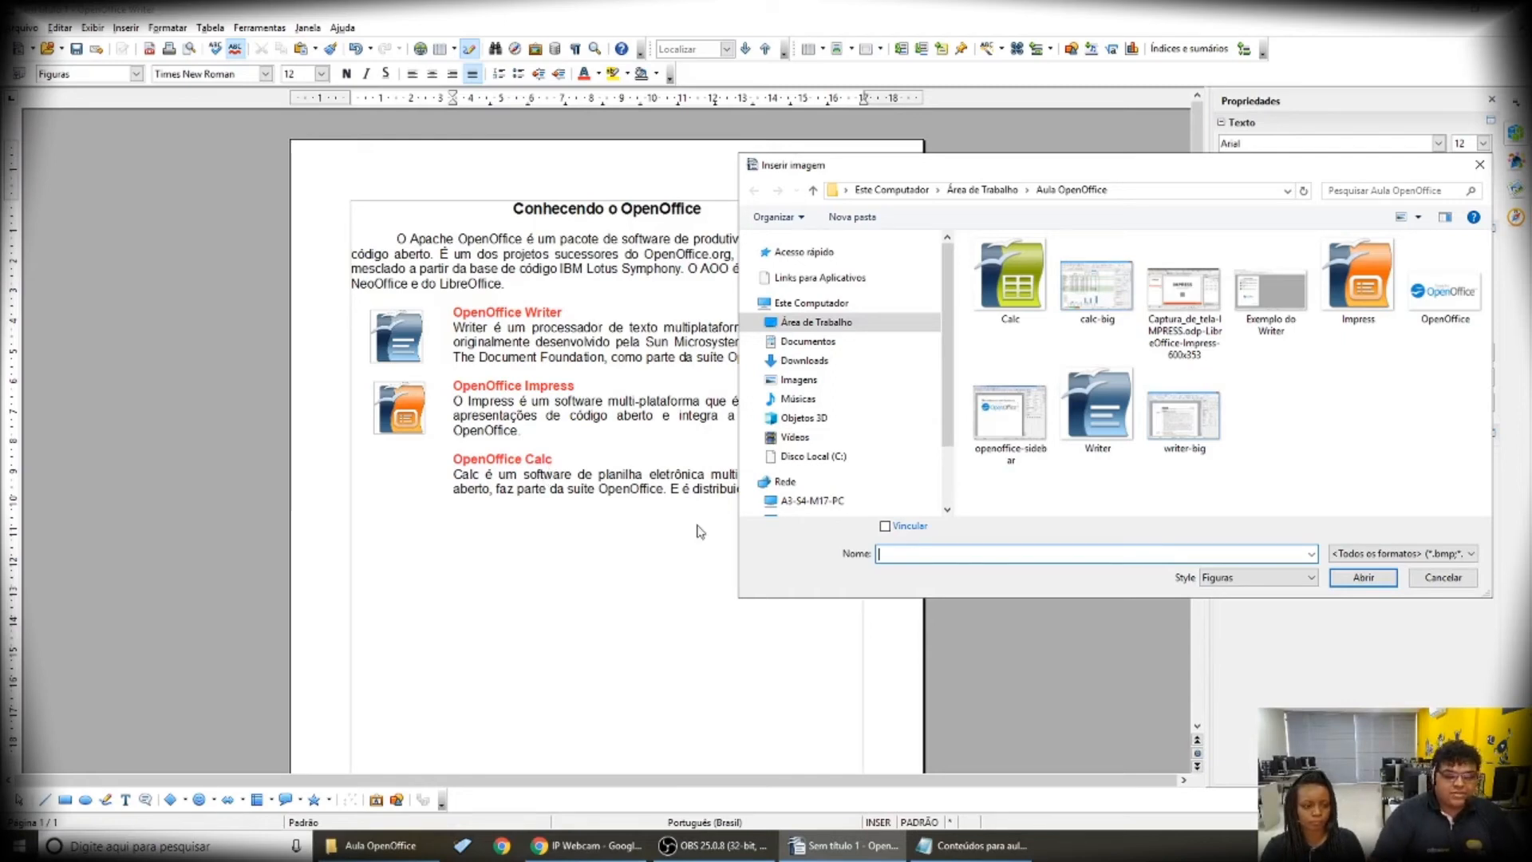
pyautogui.click(1037, 319)
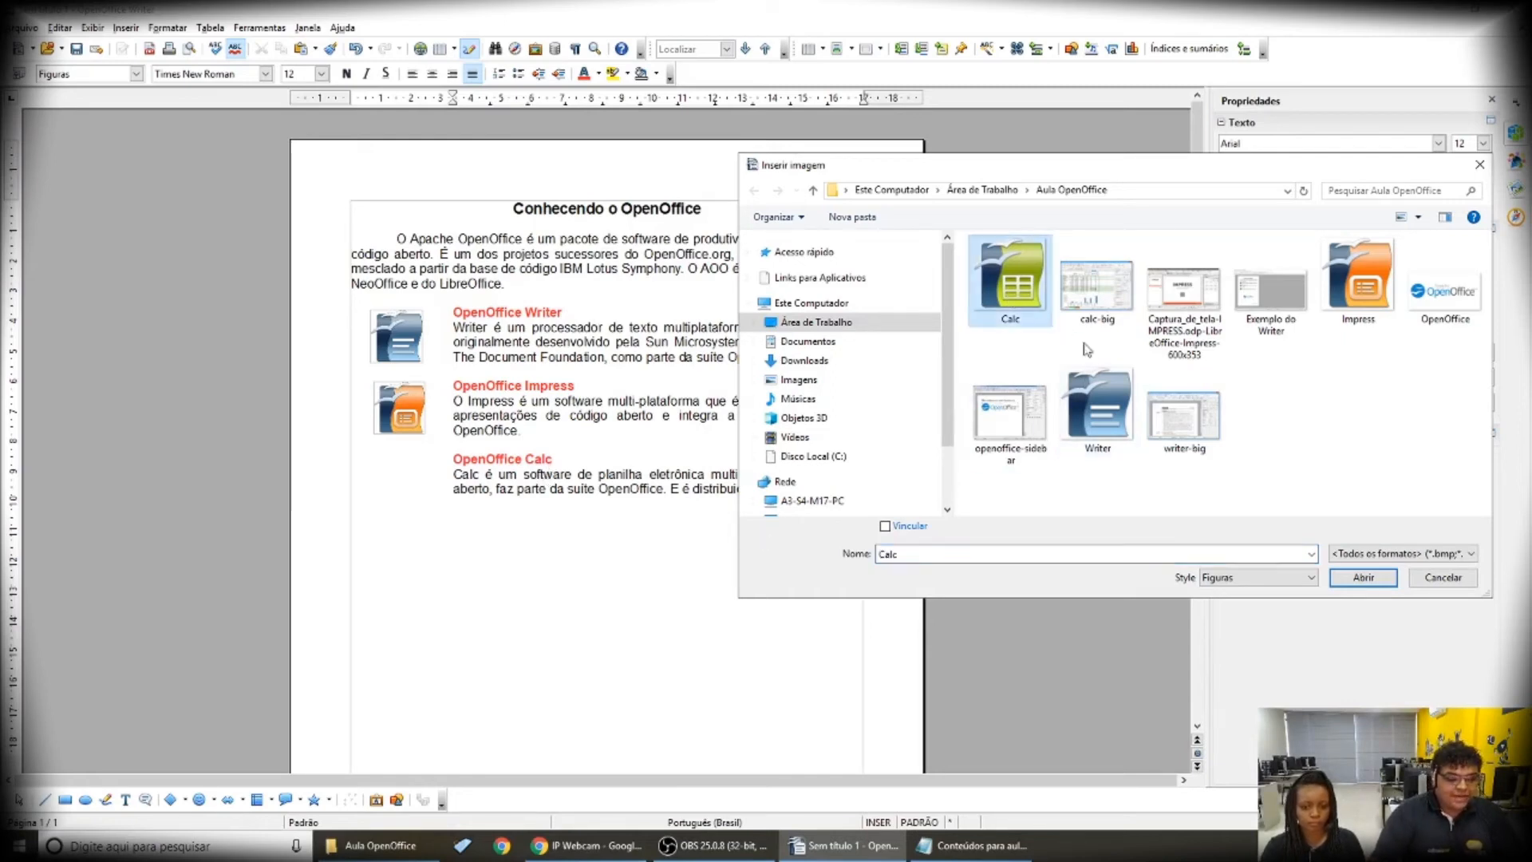
pyautogui.click(1363, 578)
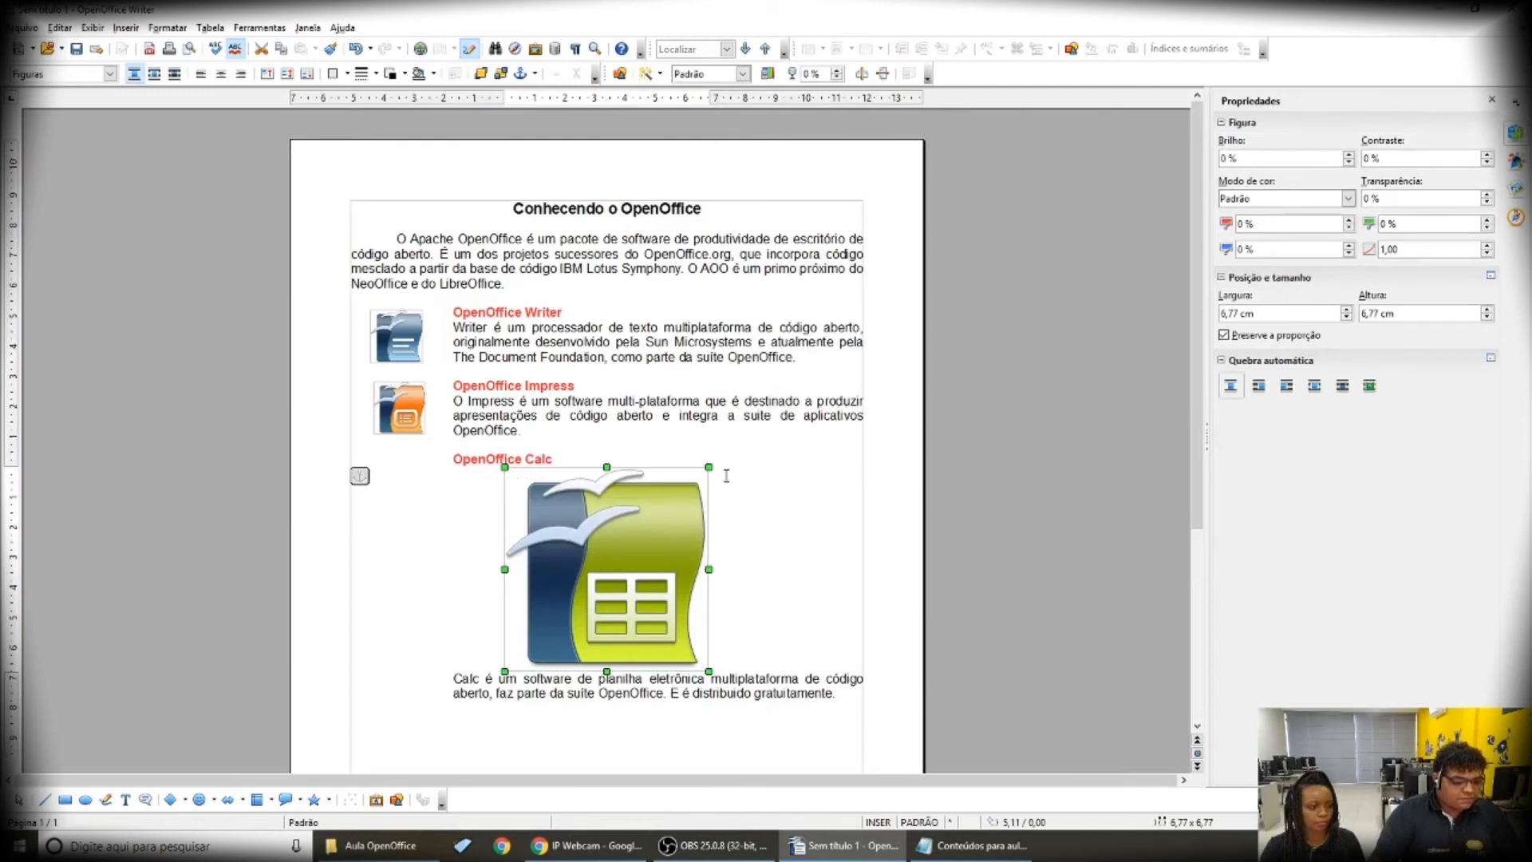
pyautogui.moveTo(709, 464); pyautogui.dragTo(542, 628)
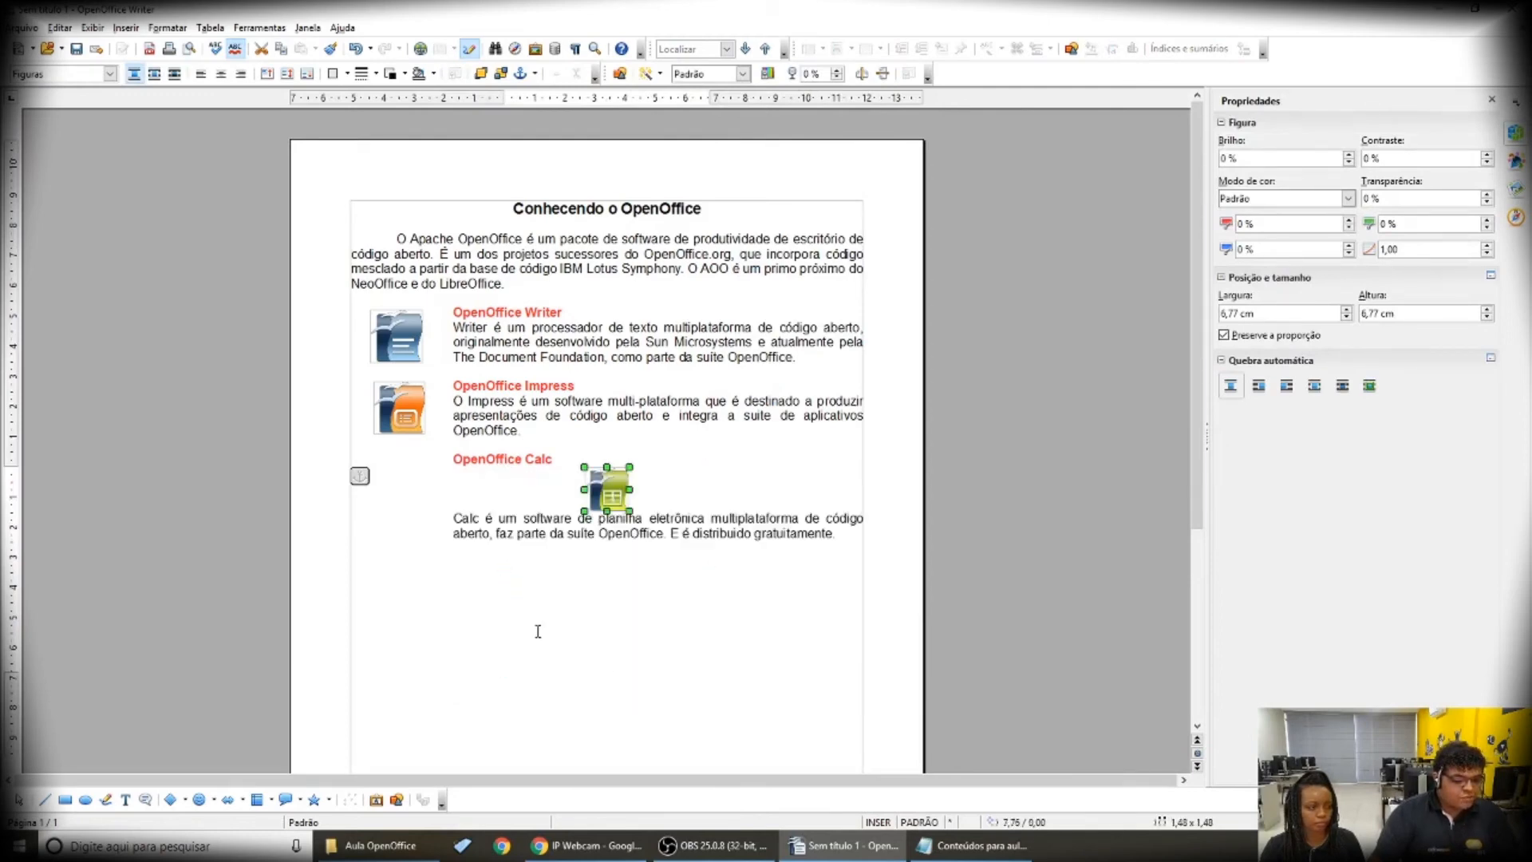
# Let text wrap on both sides of the Calc logo and place it at about 1.69 × 1.69 cm beside the OpenOffice Calc section
pyautogui.click(1314, 389)
pyautogui.moveTo(625, 496); pyautogui.dragTo(365, 508)
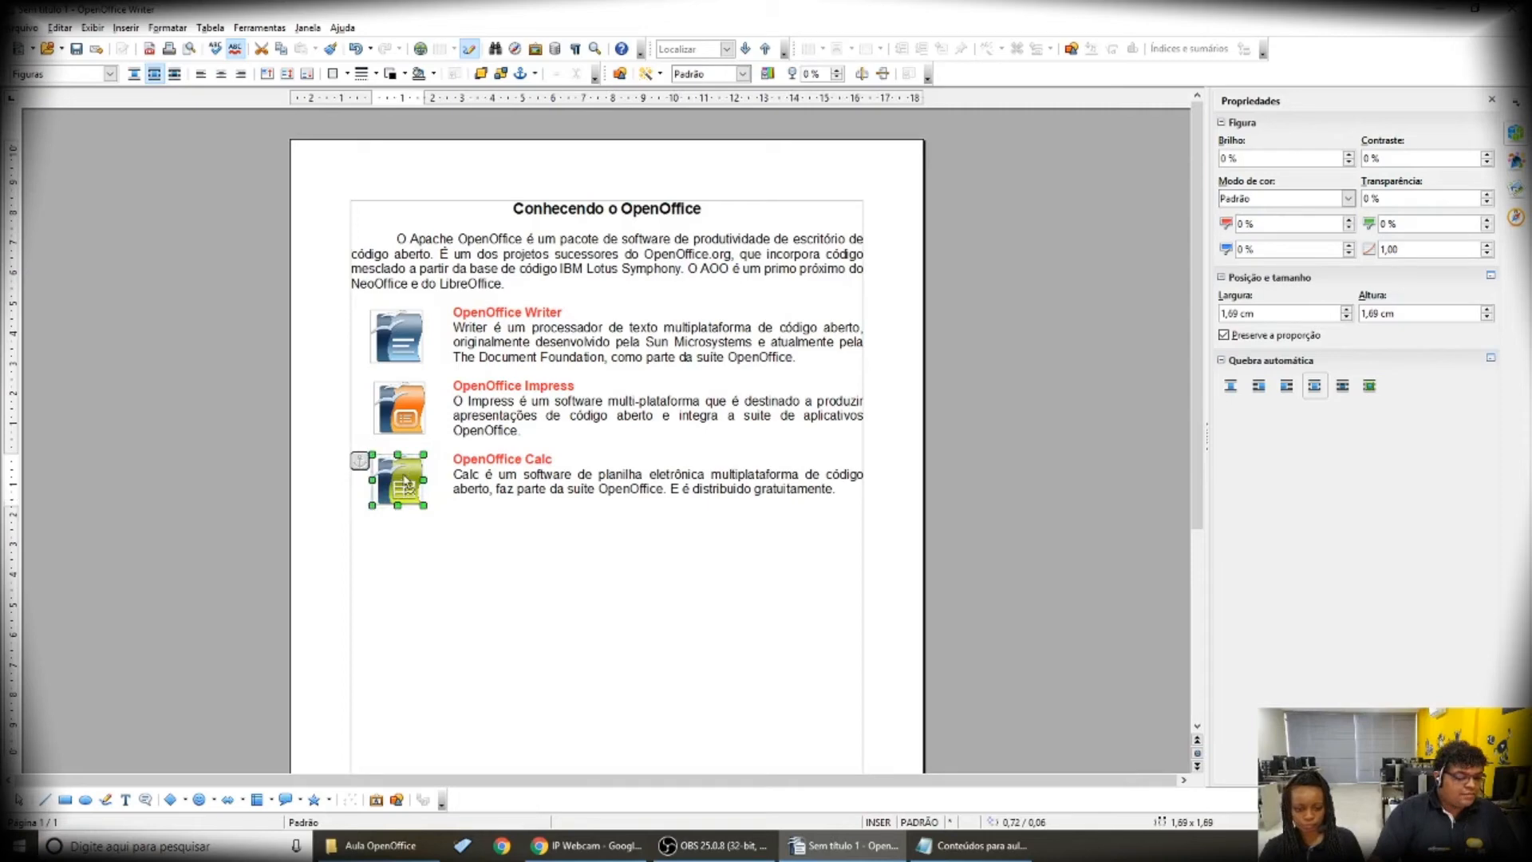
pyautogui.click(462, 474)
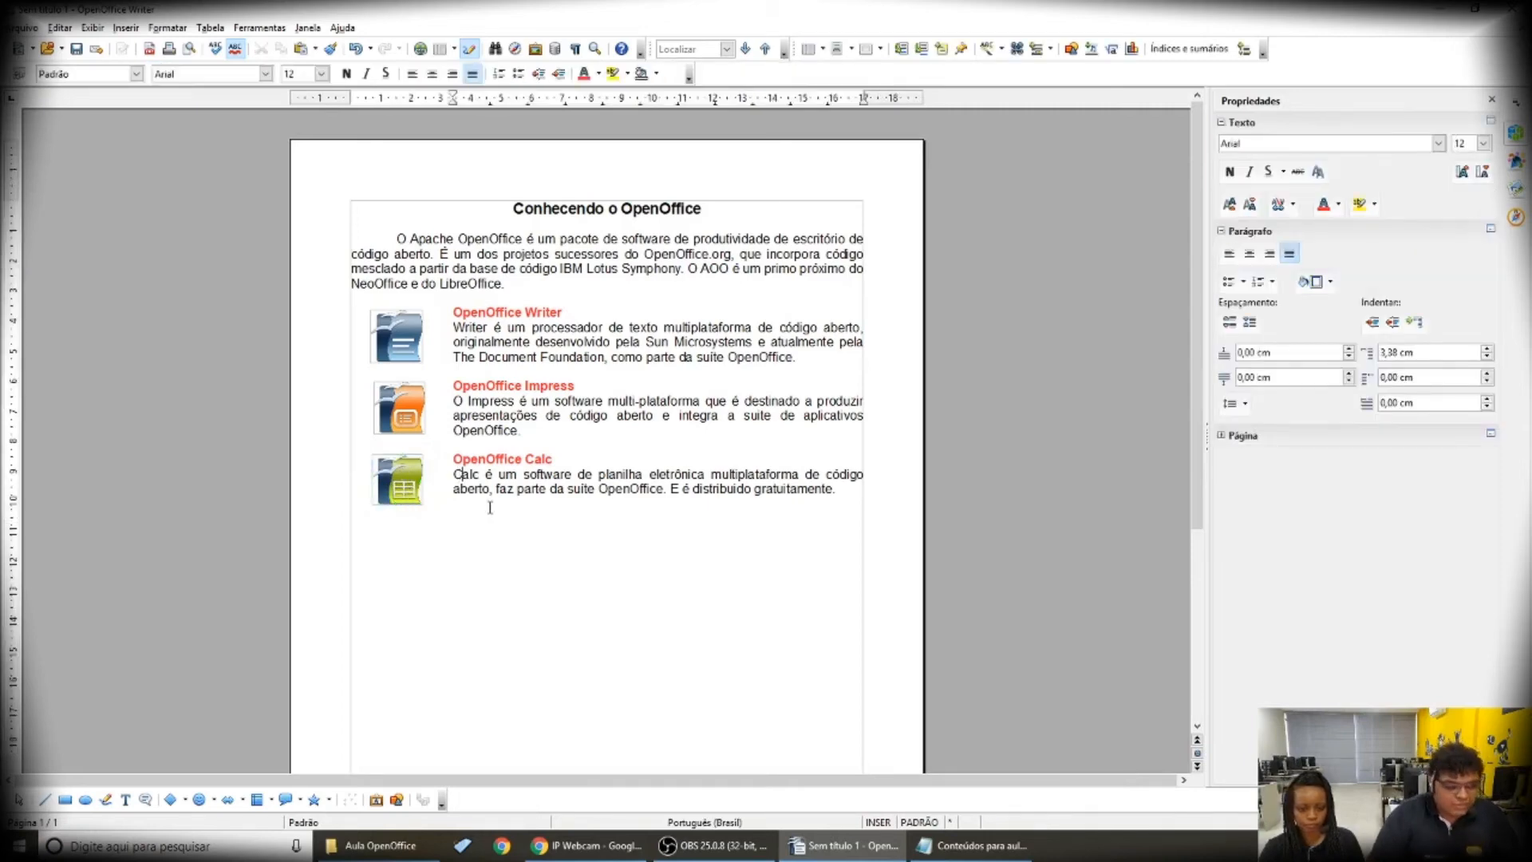
# Nudge the Calc and Impress logos slightly up to line them up with their section headings
pyautogui.click(401, 473)
pyautogui.moveTo(401, 473); pyautogui.dragTo(401, 468)
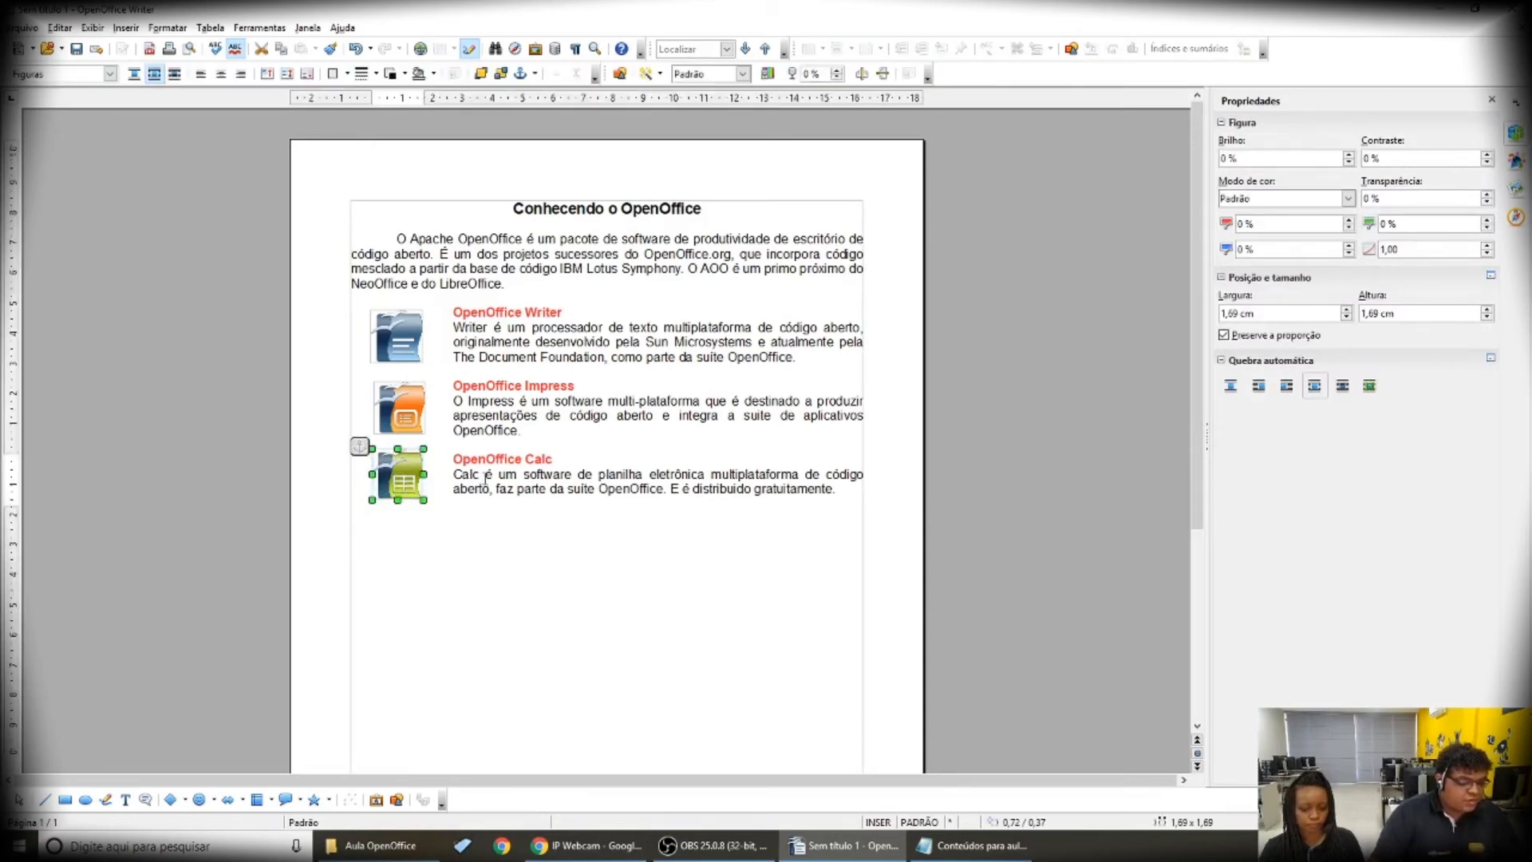
pyautogui.click(496, 489)
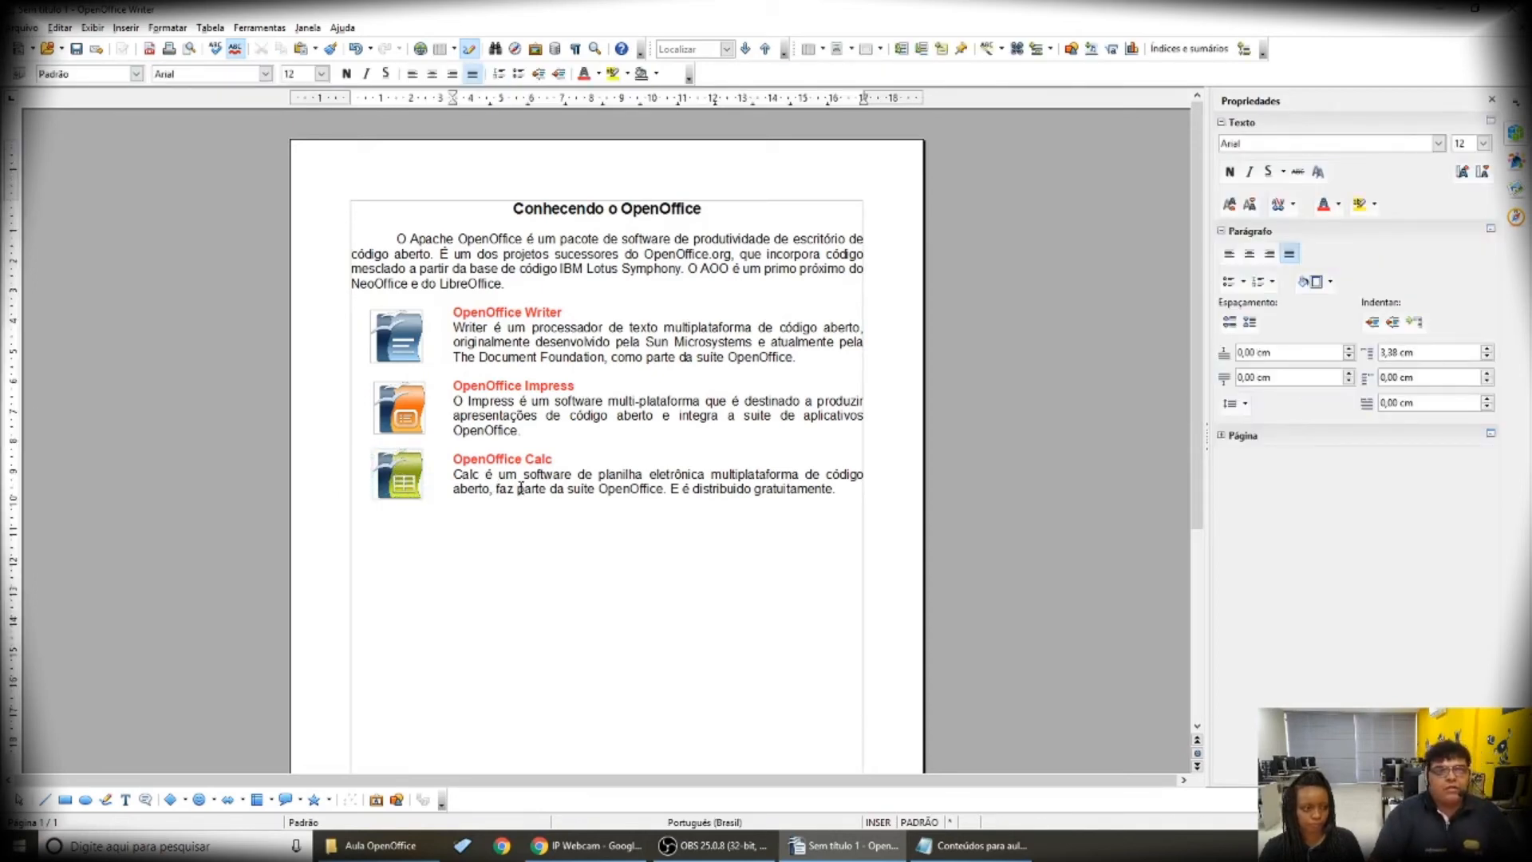
pyautogui.click(394, 402)
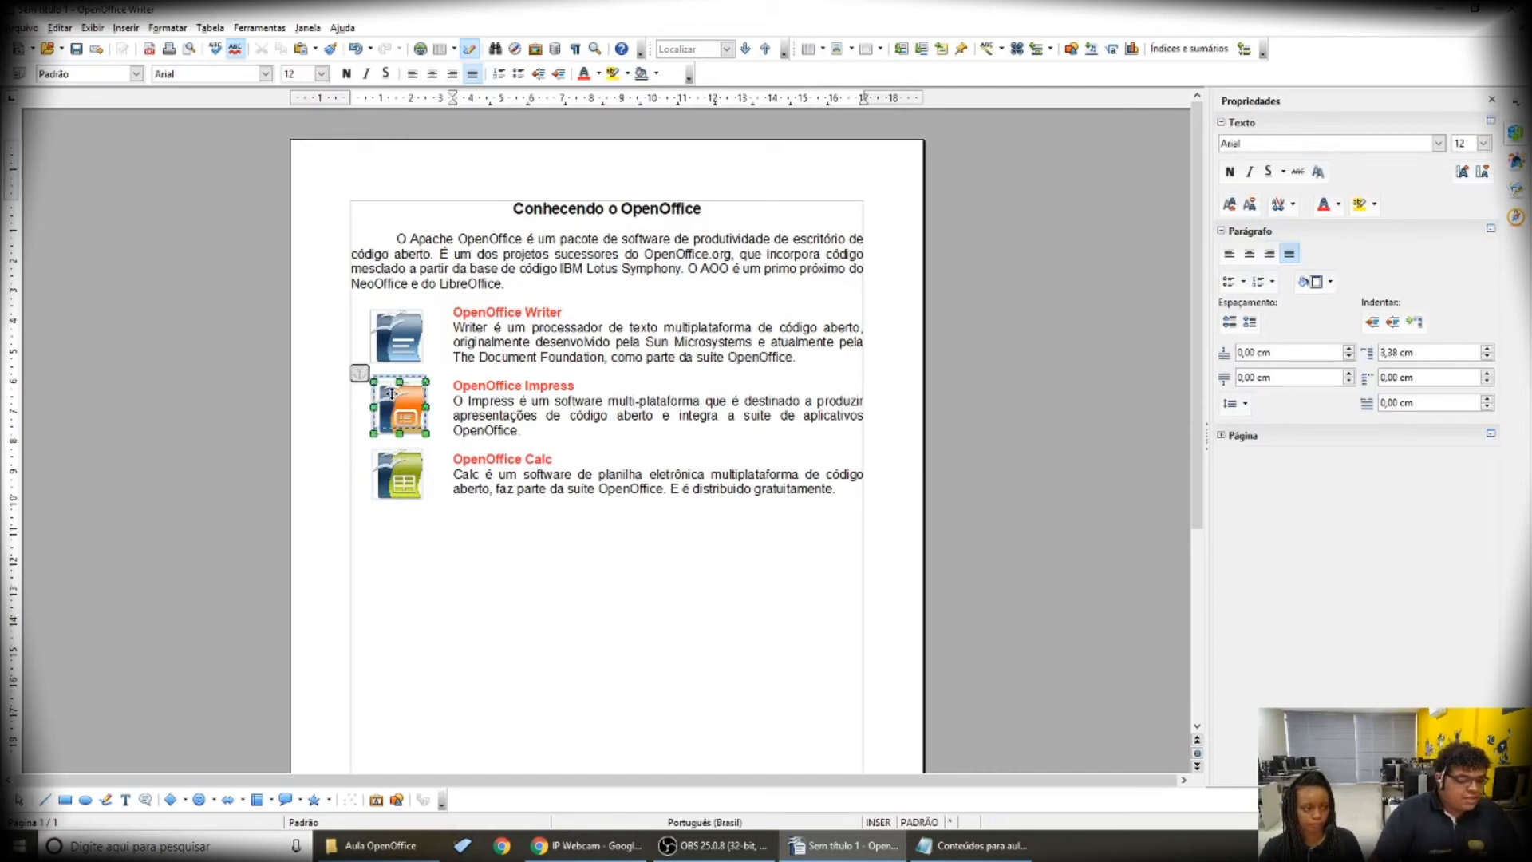
pyautogui.click(591, 454)
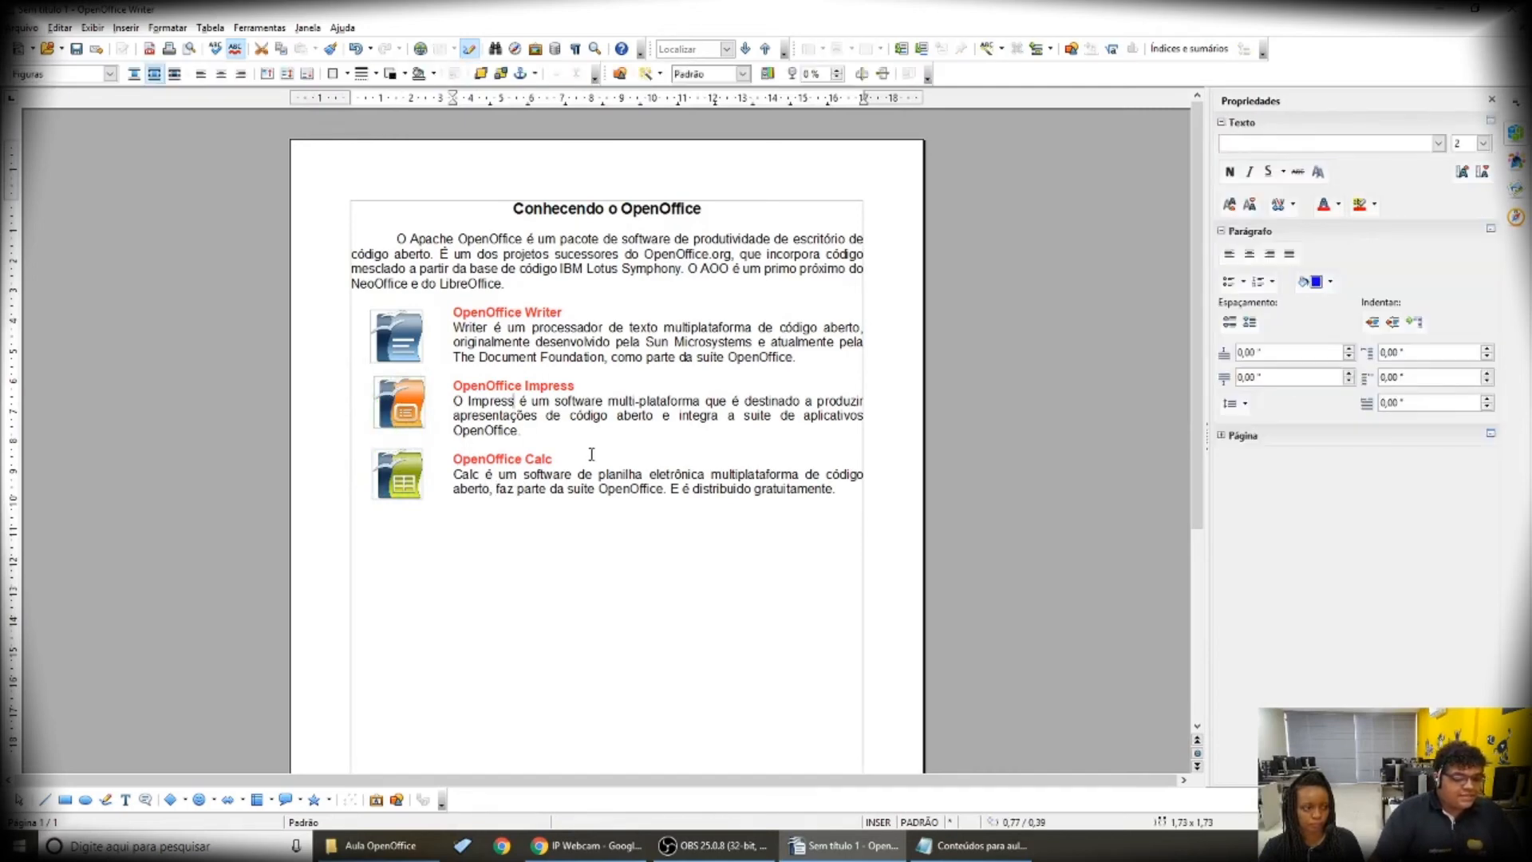
pyautogui.click(404, 406)
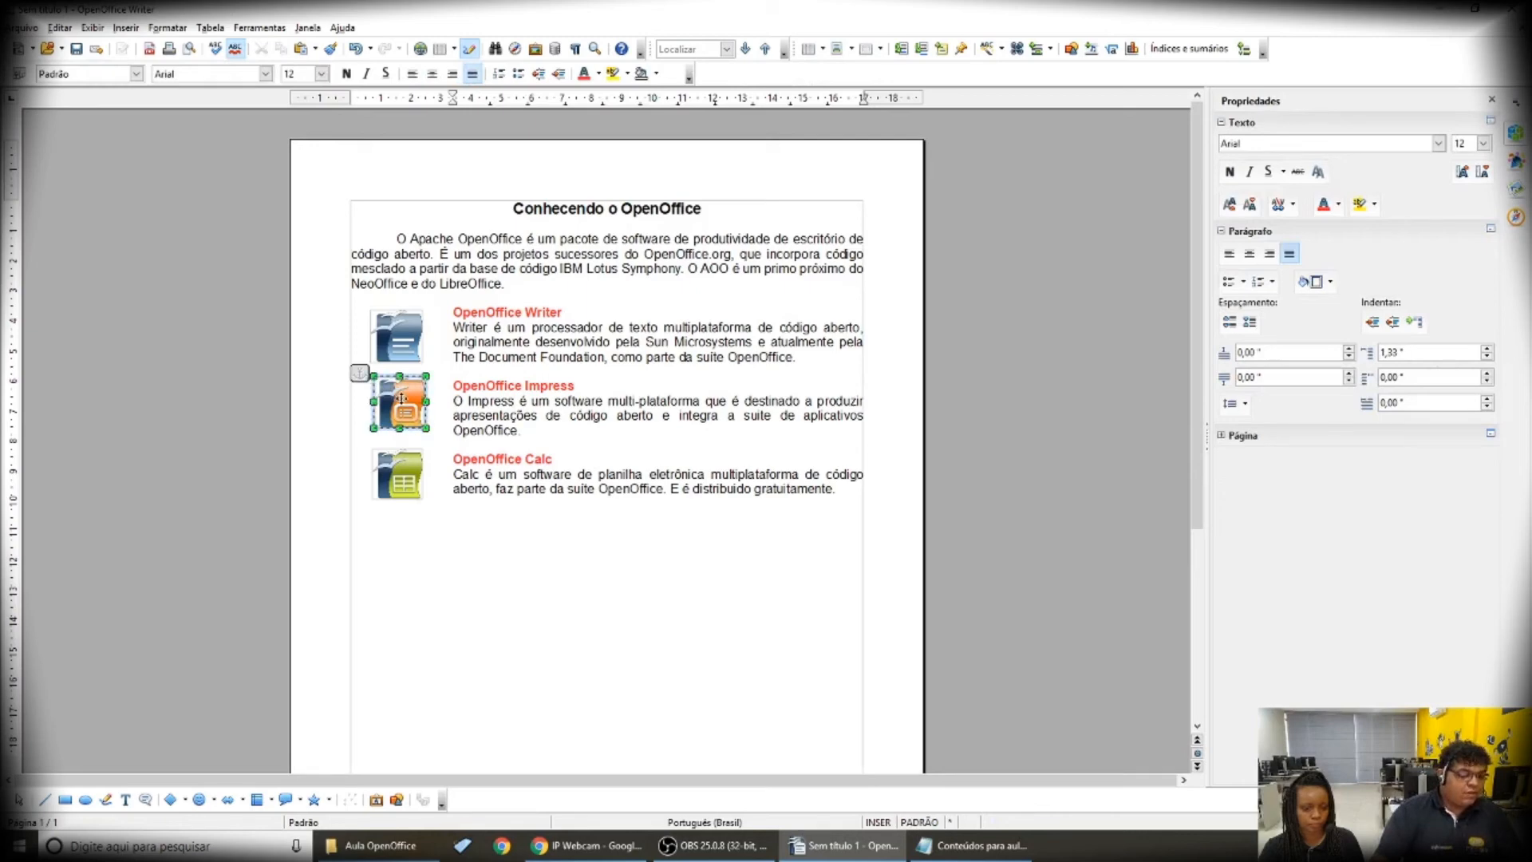
pyautogui.click(401, 472)
pyautogui.click(582, 554)
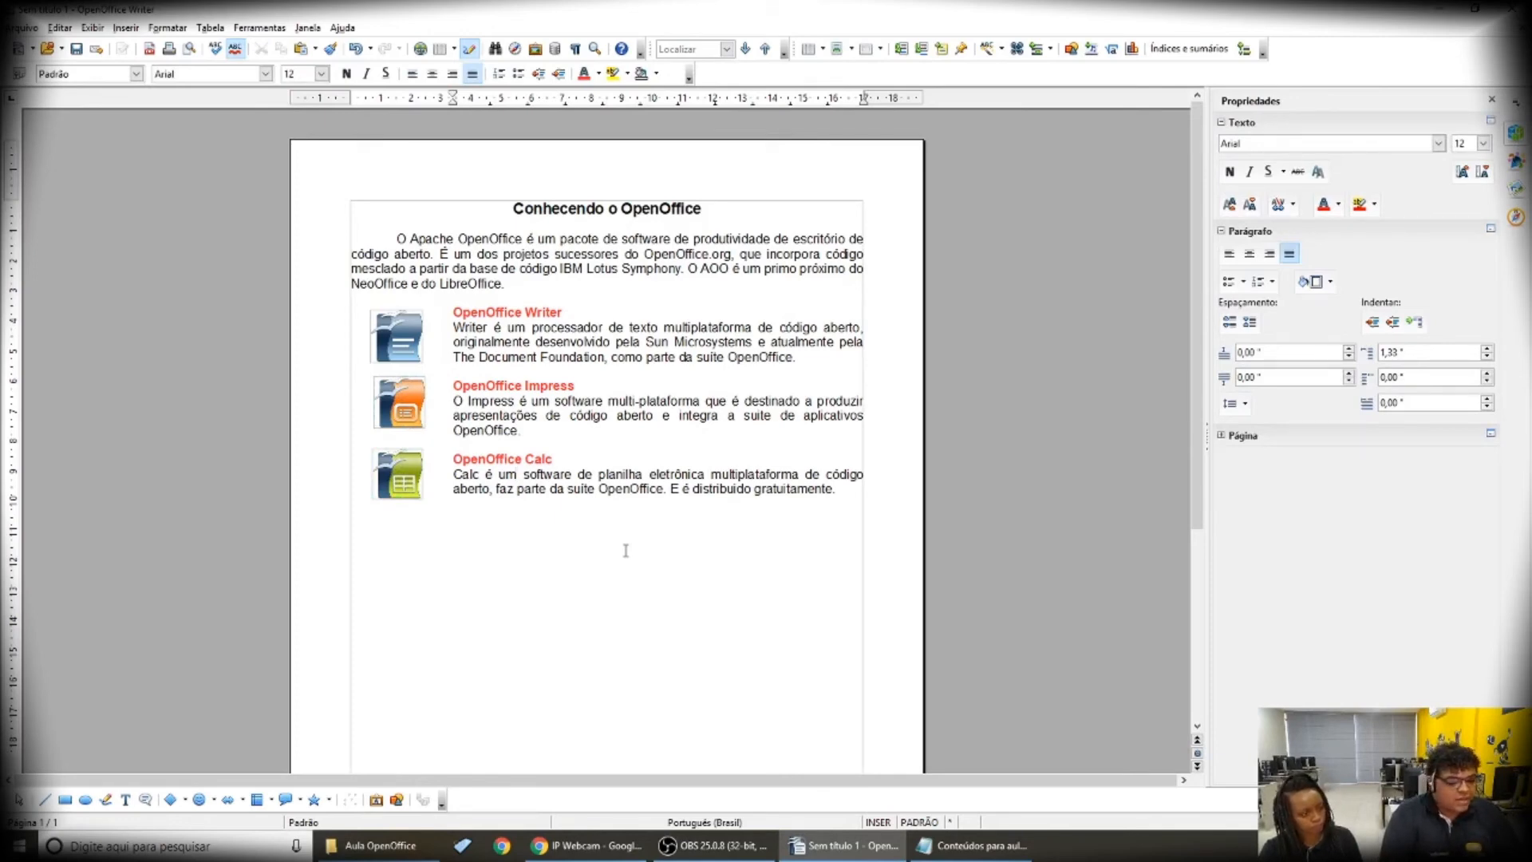
# Insert the OpenOffice image from the Aula OpenOffice folder below the Calc section
pyautogui.scroll(-1, 666, 536)
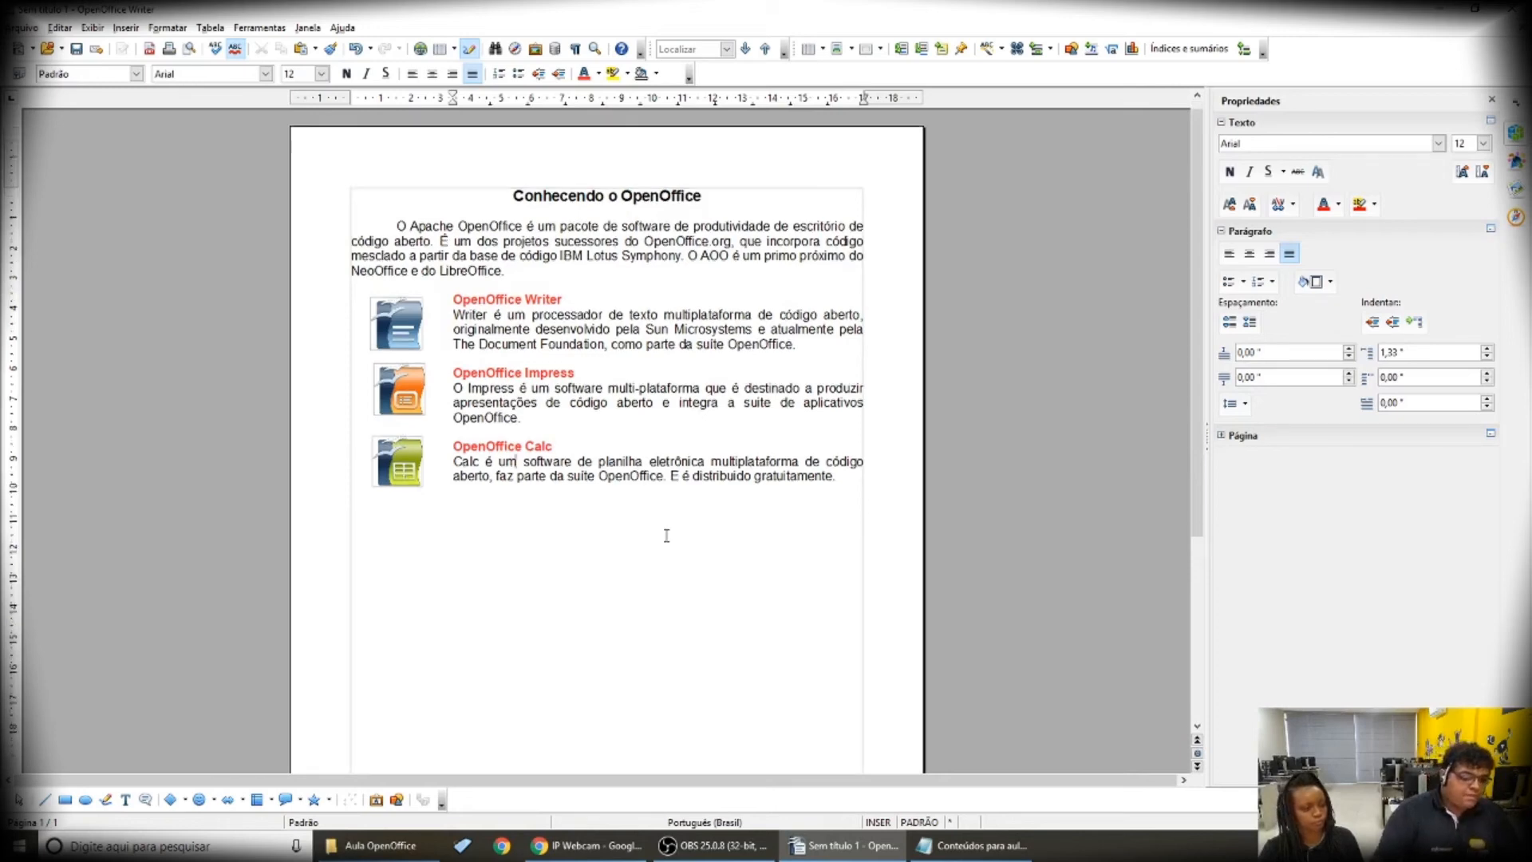
pyautogui.scroll(-5, 667, 535)
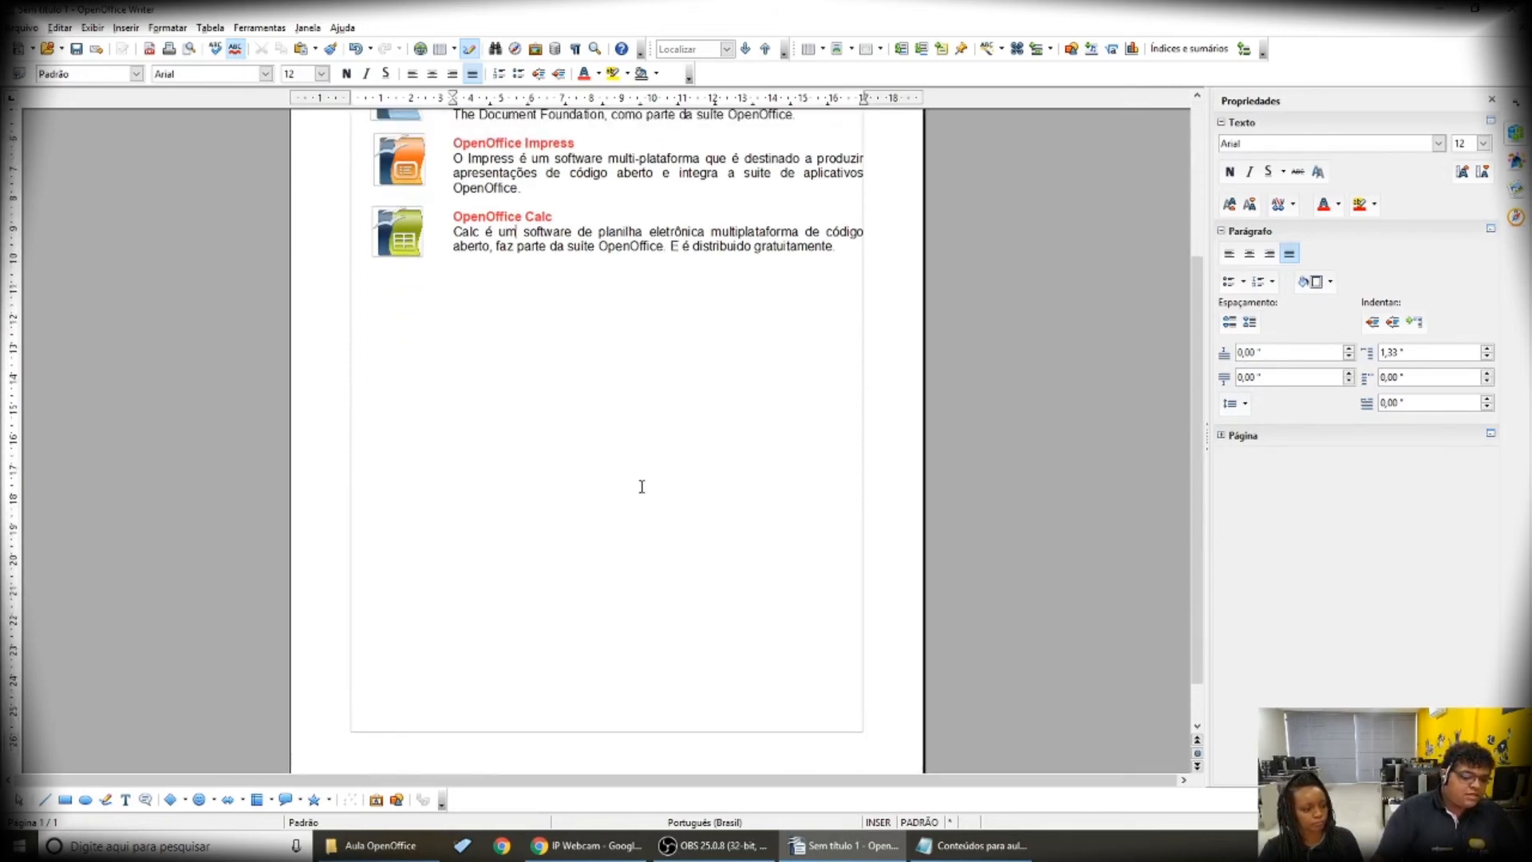
pyautogui.scroll(5, 588, 466)
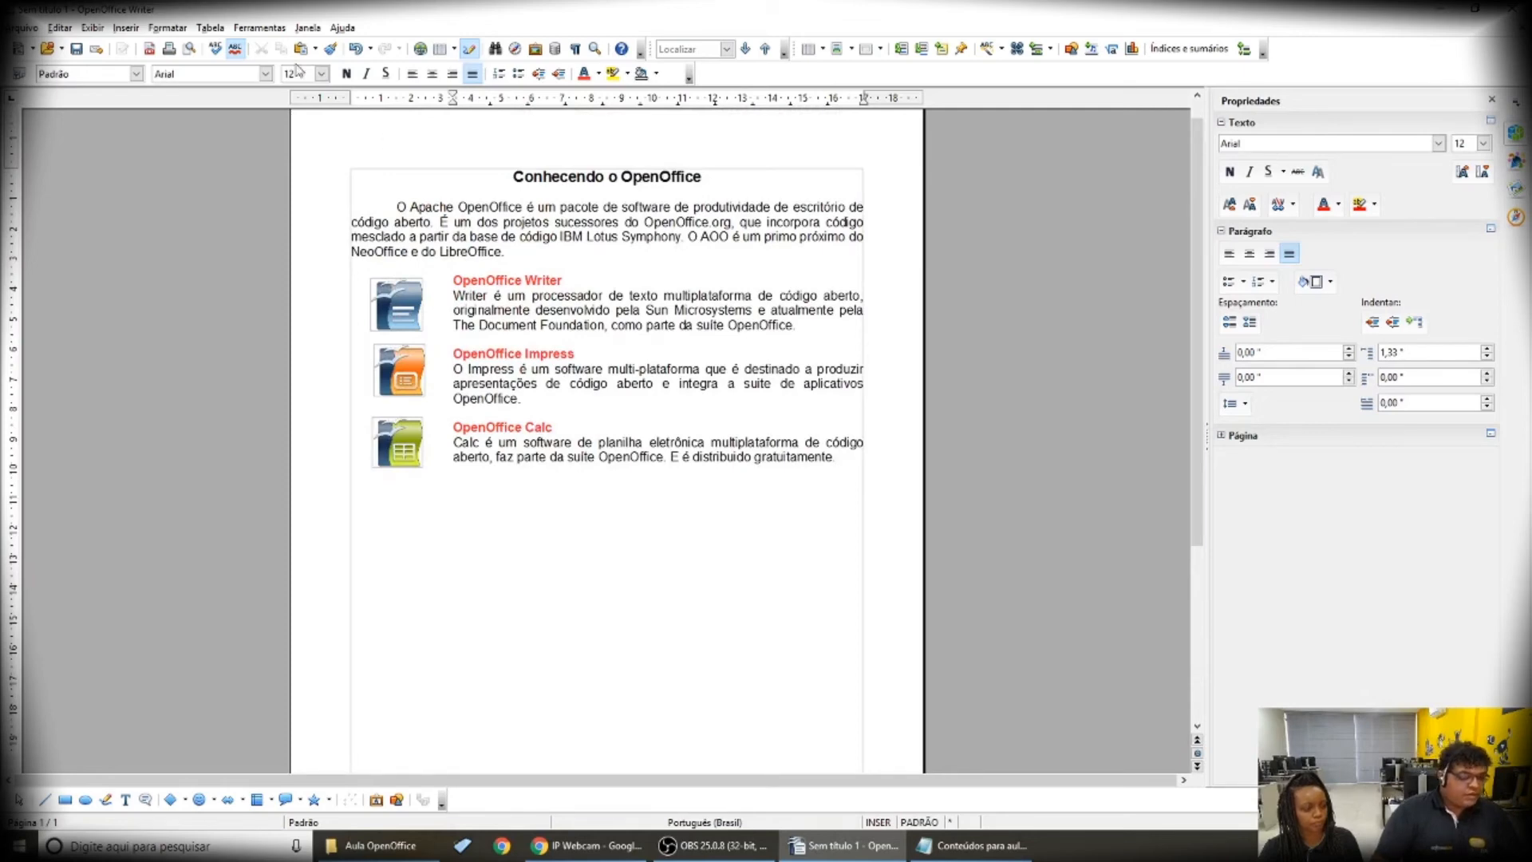
pyautogui.click(1073, 50)
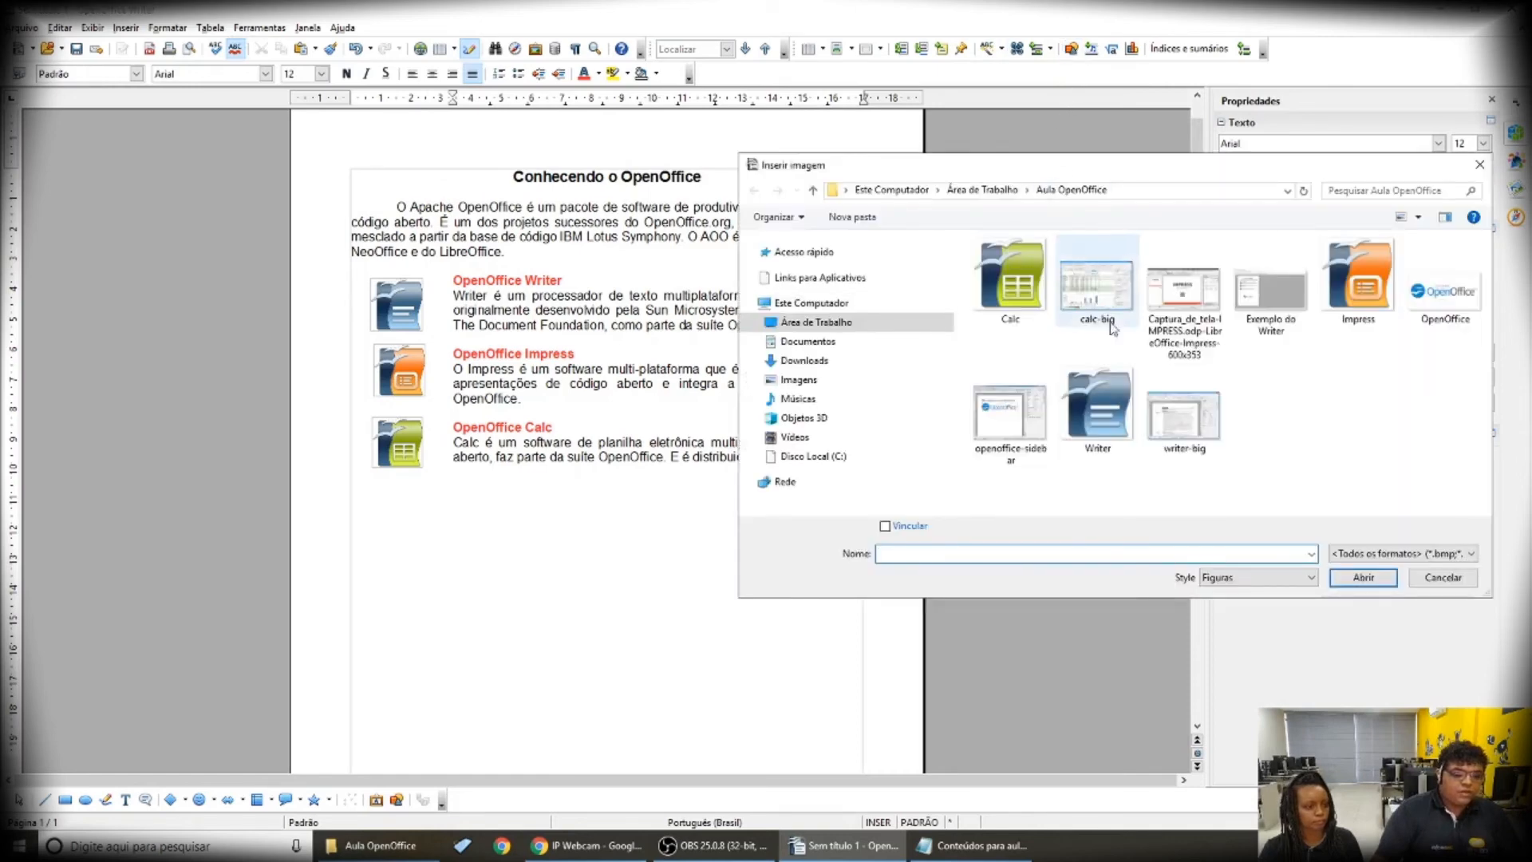
pyautogui.click(1447, 313)
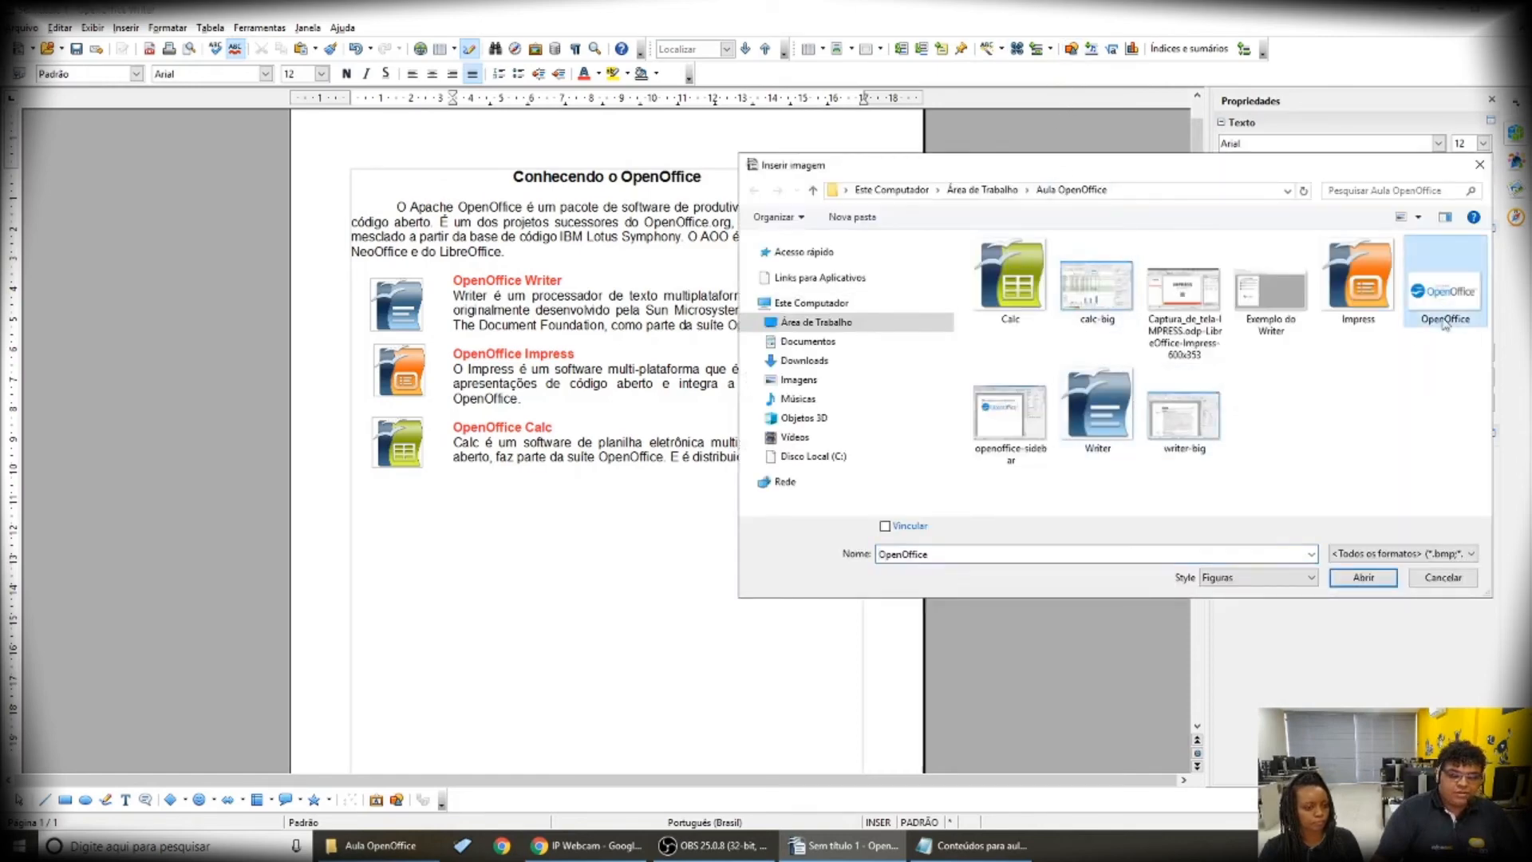
pyautogui.click(1377, 577)
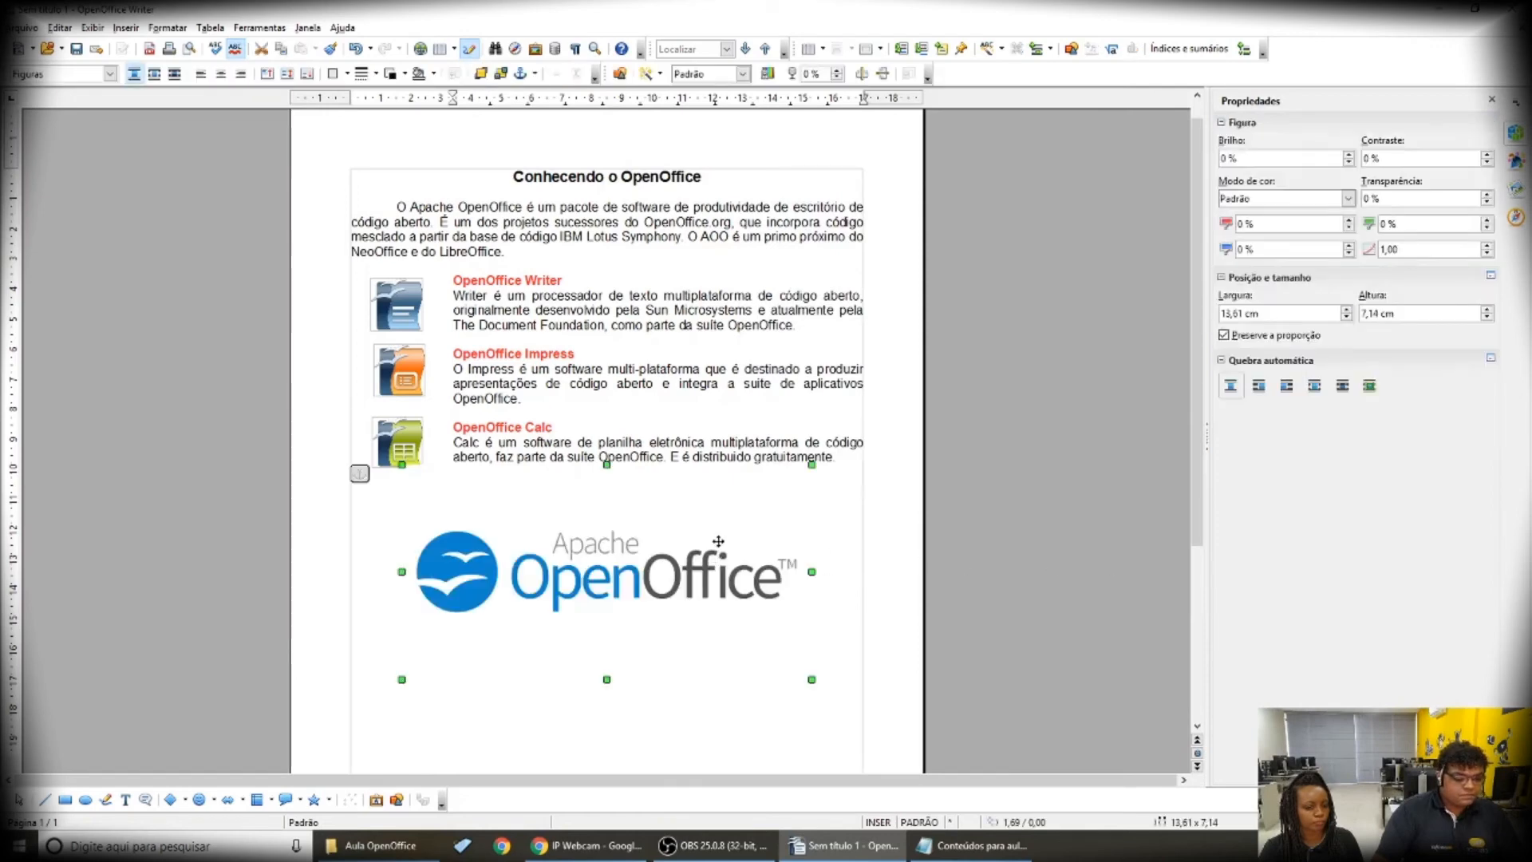
# Move the Apache OpenOffice logo down to the lower part of the page, leaving empty space below the Calc section
pyautogui.scroll(-4, 722, 534)
pyautogui.scroll(-2, 724, 509)
pyautogui.moveTo(646, 302); pyautogui.dragTo(648, 530)
pyautogui.click(691, 312)
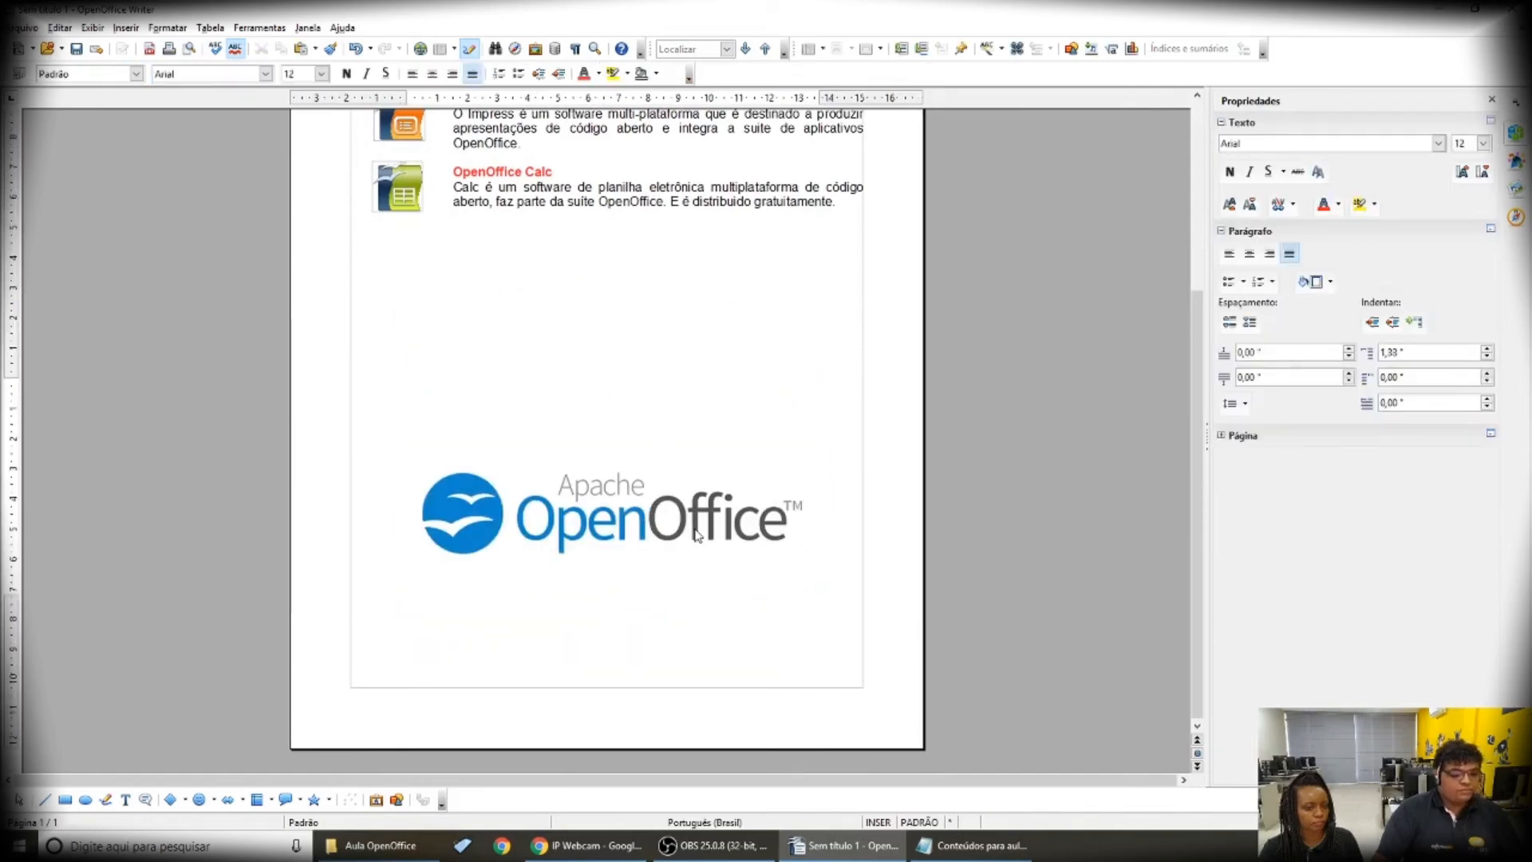
pyautogui.click(695, 534)
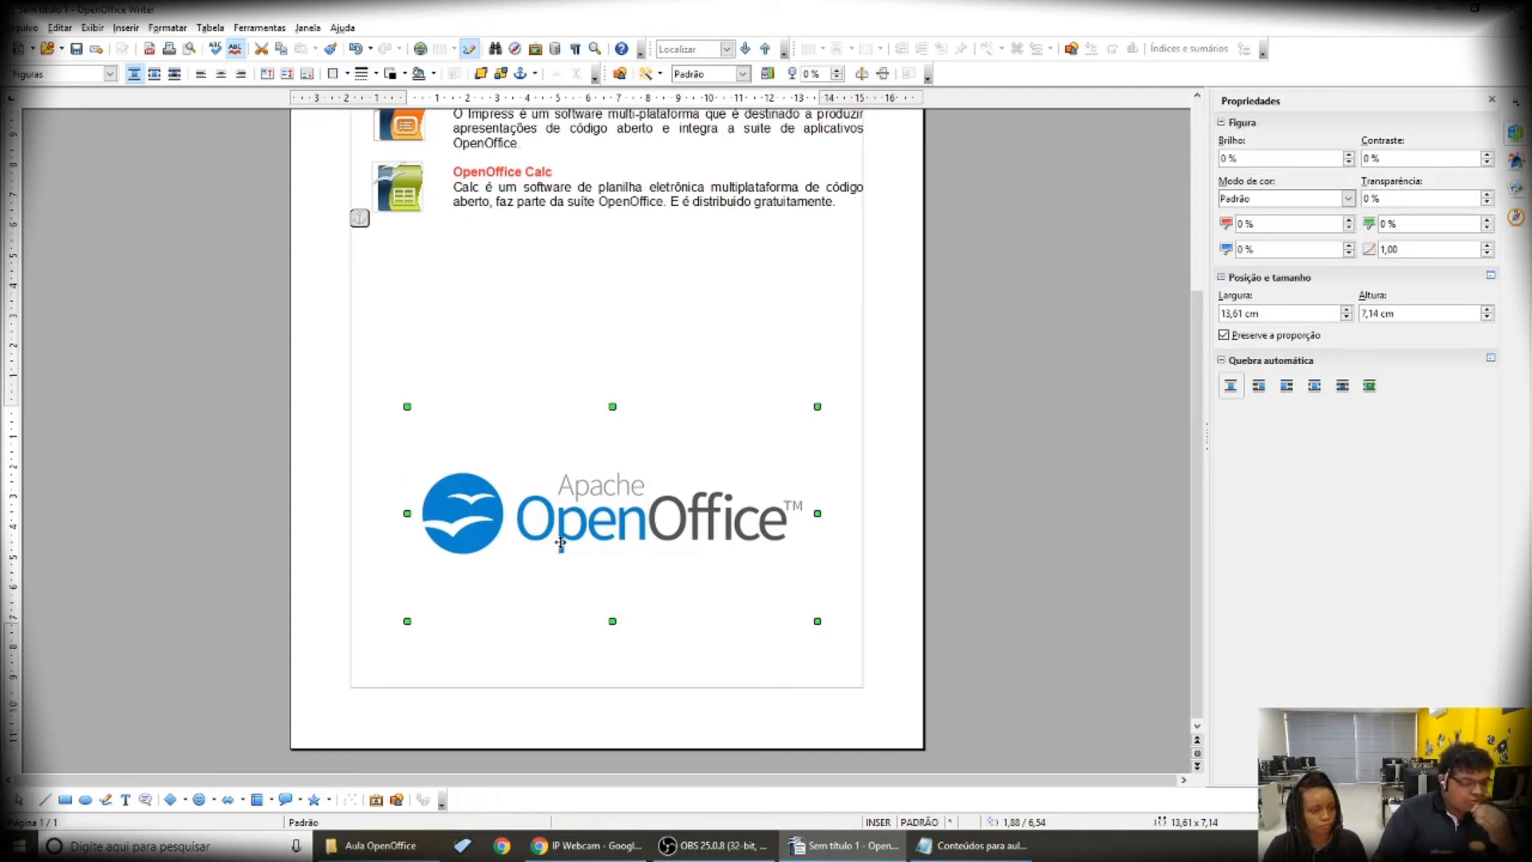
pyautogui.scroll(5, 561, 544)
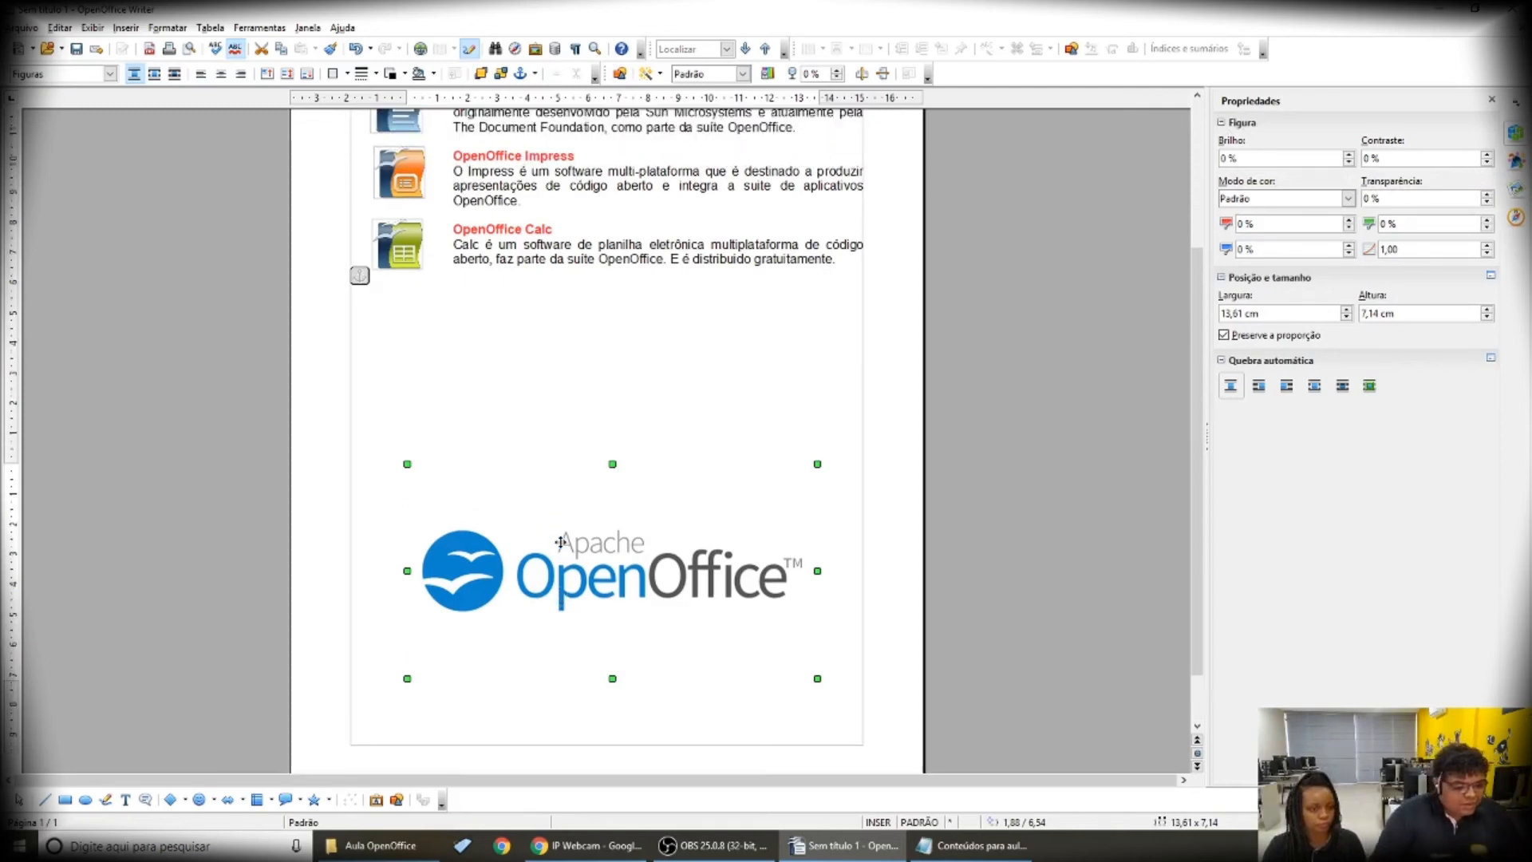
pyautogui.scroll(-5, 561, 542)
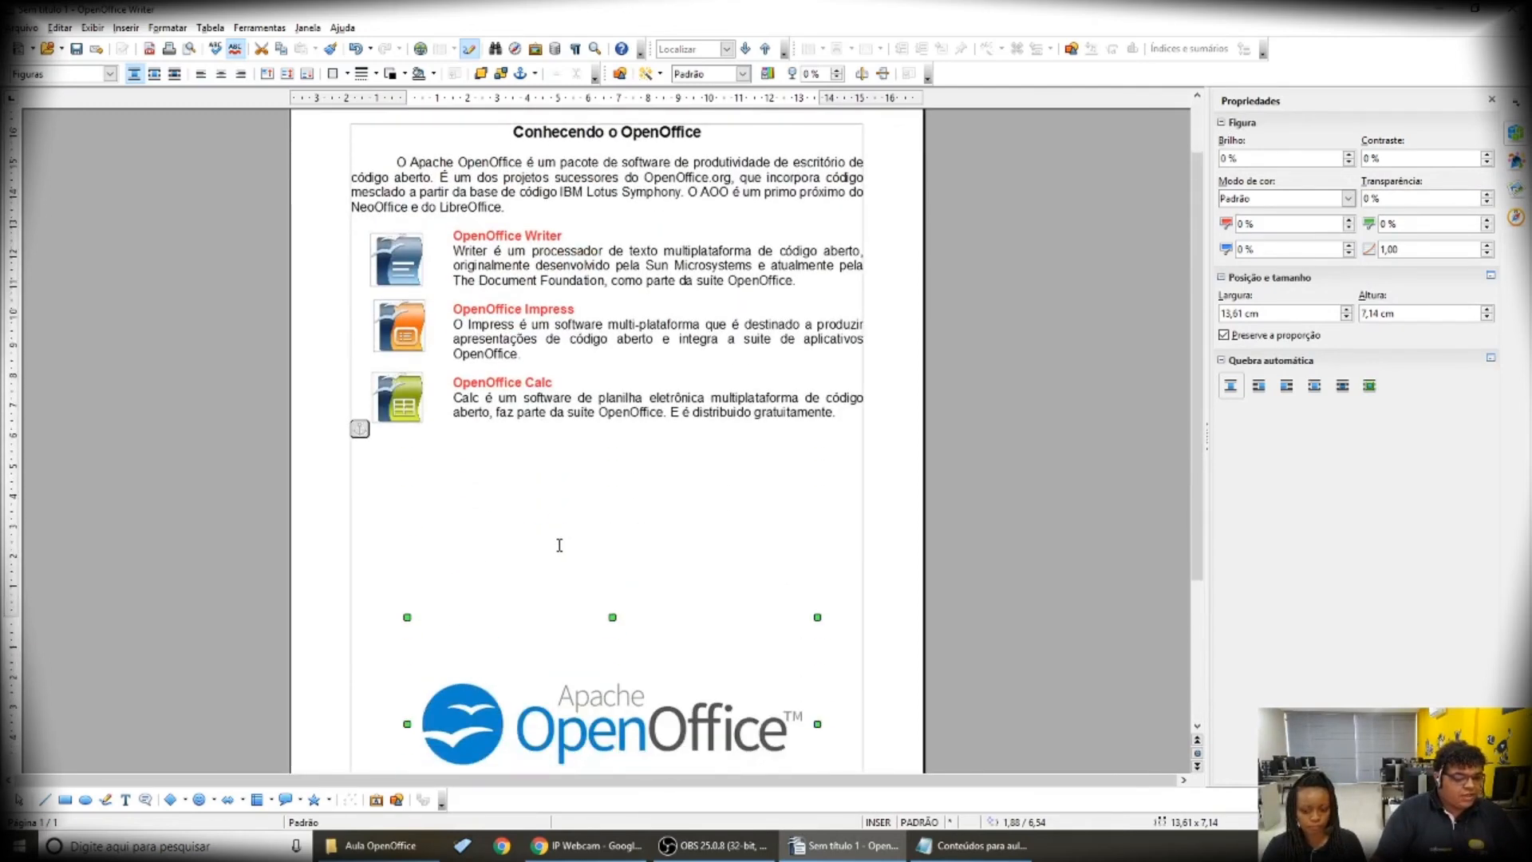
# Add a footer to the document's pages using the Padrão page style
pyautogui.click(509, 682)
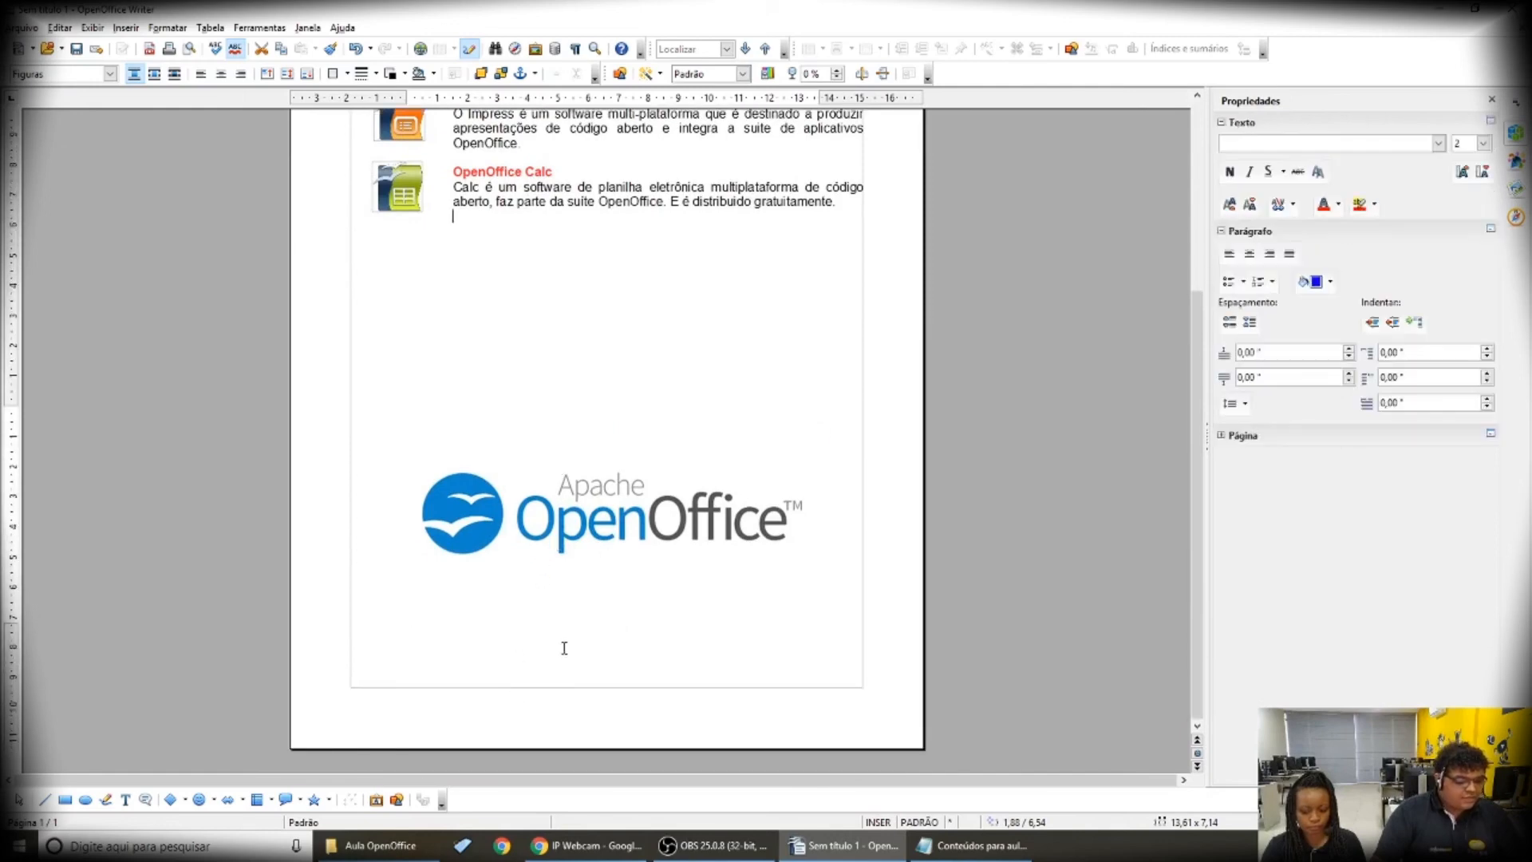
pyautogui.scroll(3, 572, 454)
pyautogui.scroll(2, 572, 454)
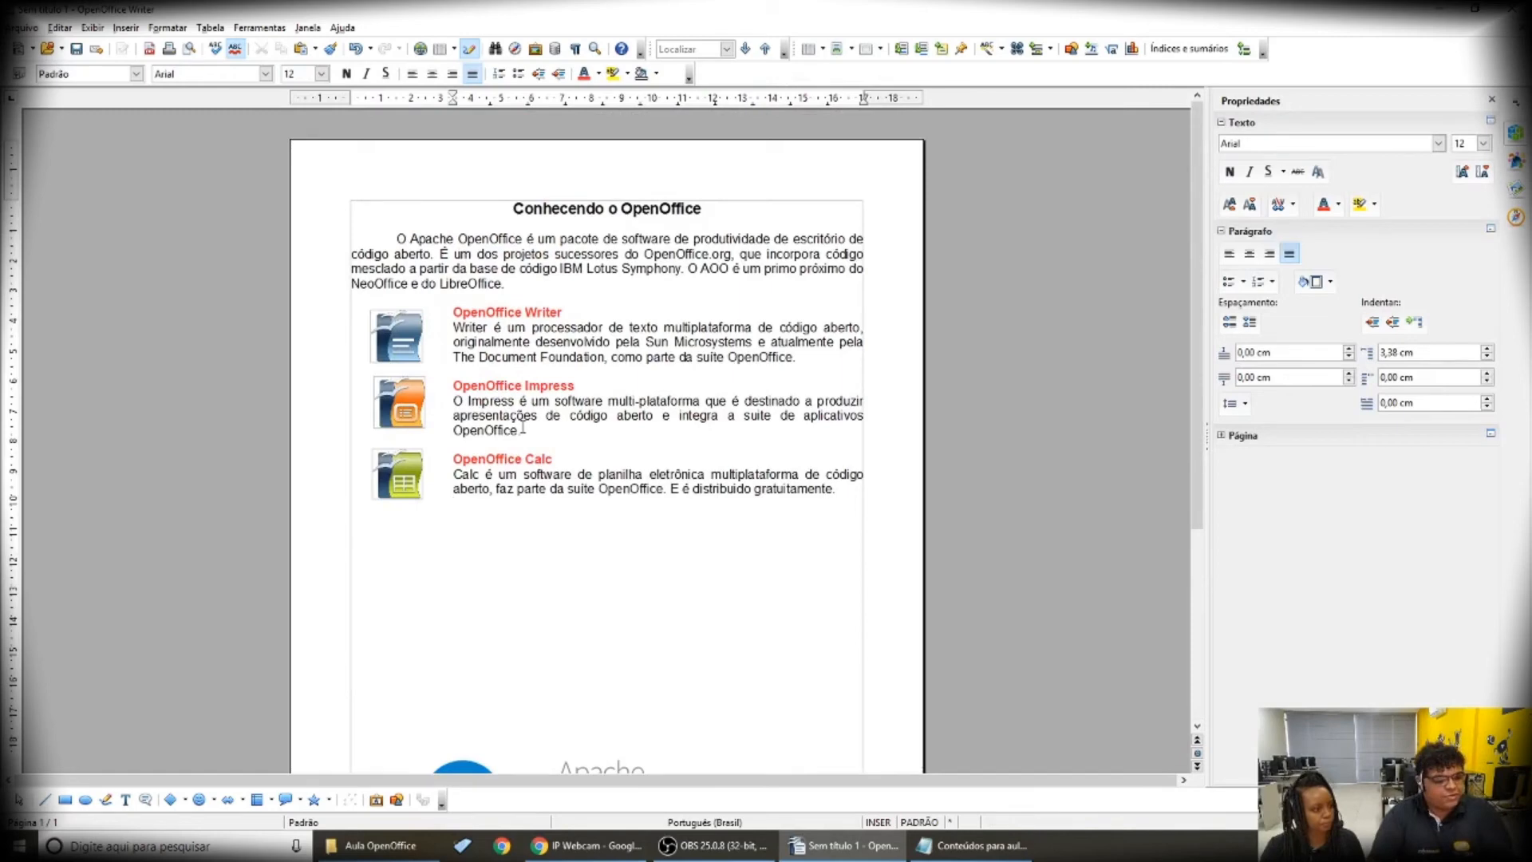
pyautogui.click(126, 28)
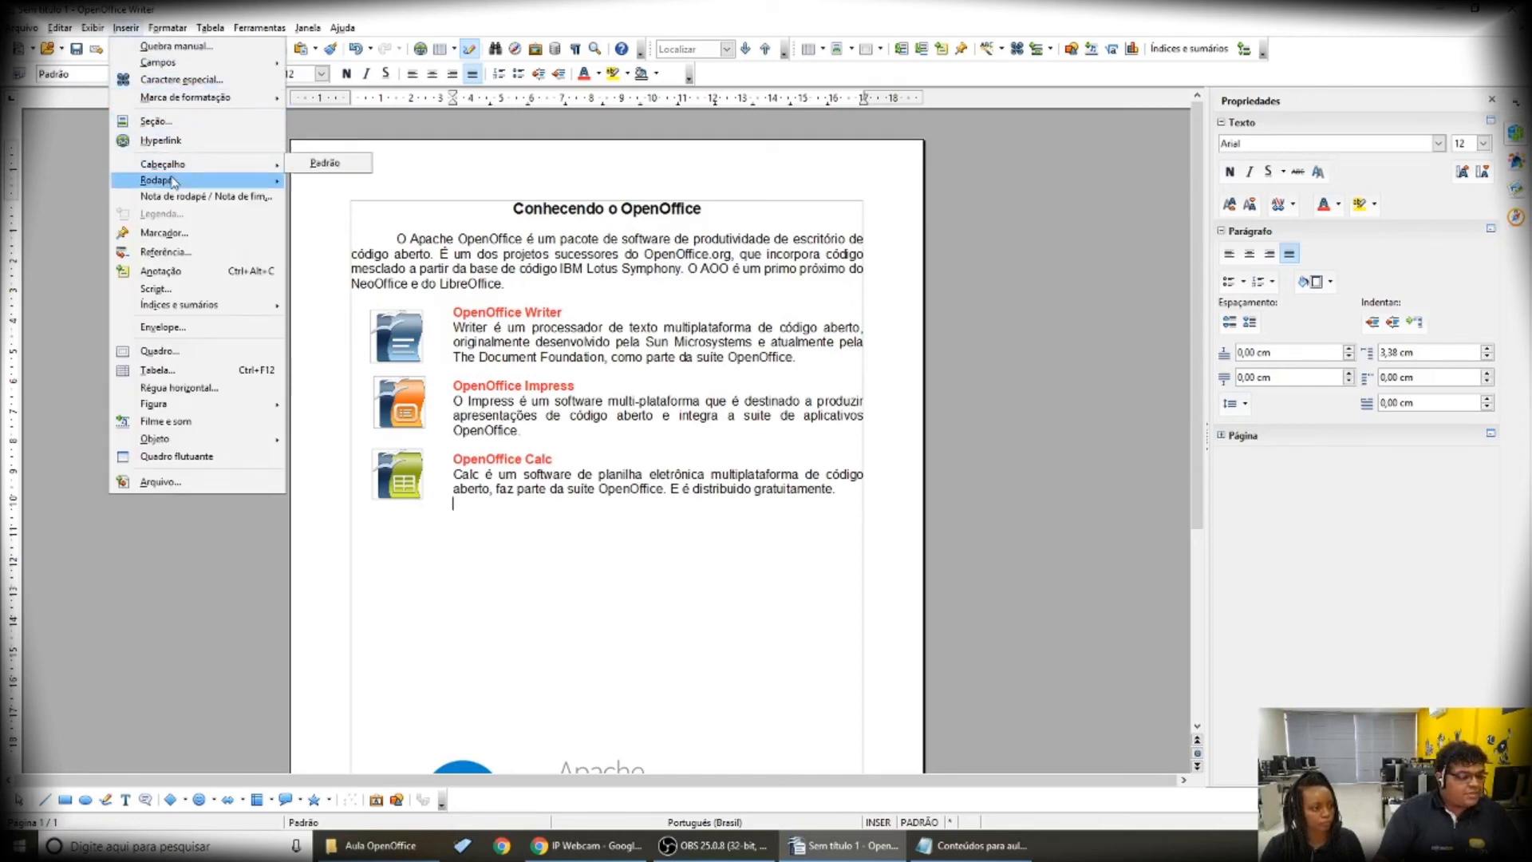
pyautogui.moveTo(183, 182)
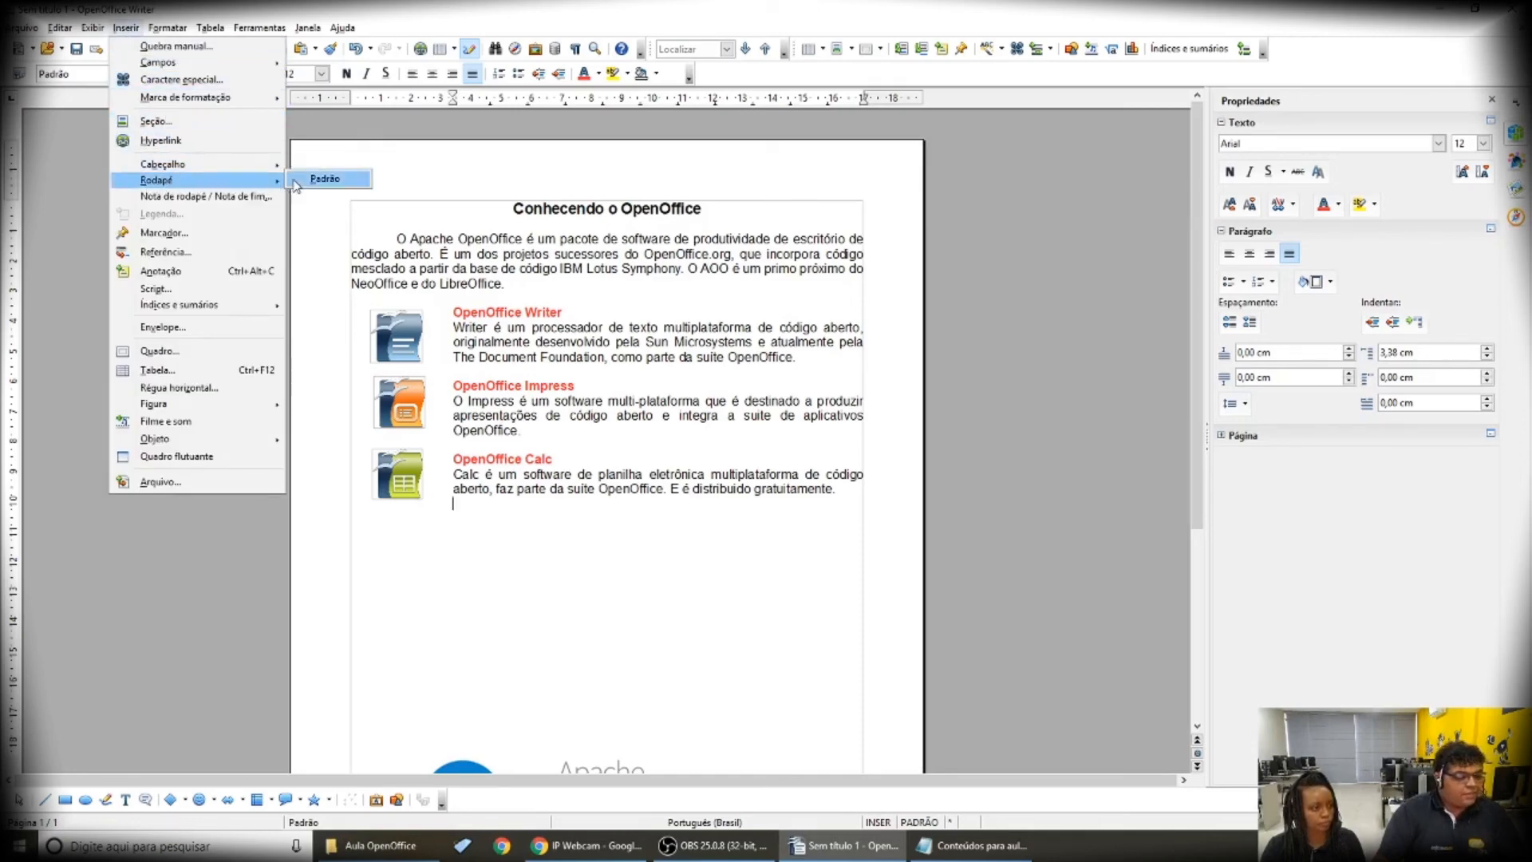
pyautogui.click(324, 178)
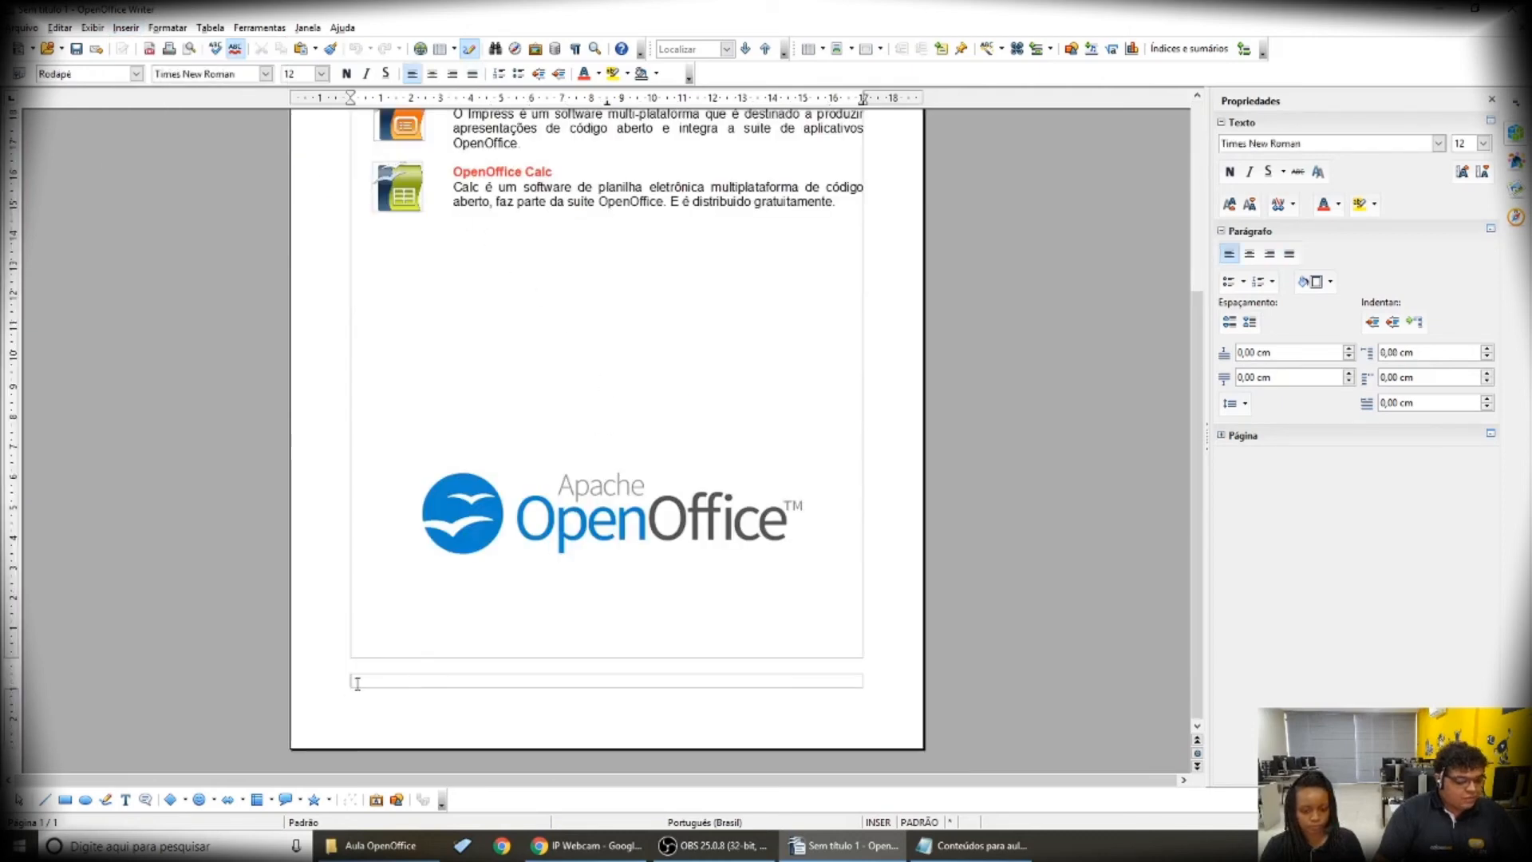
# Fill the footer with "Prof." followed by the two teachers' names separated by a slash, and return to the body text
pyautogui.write('Prof')
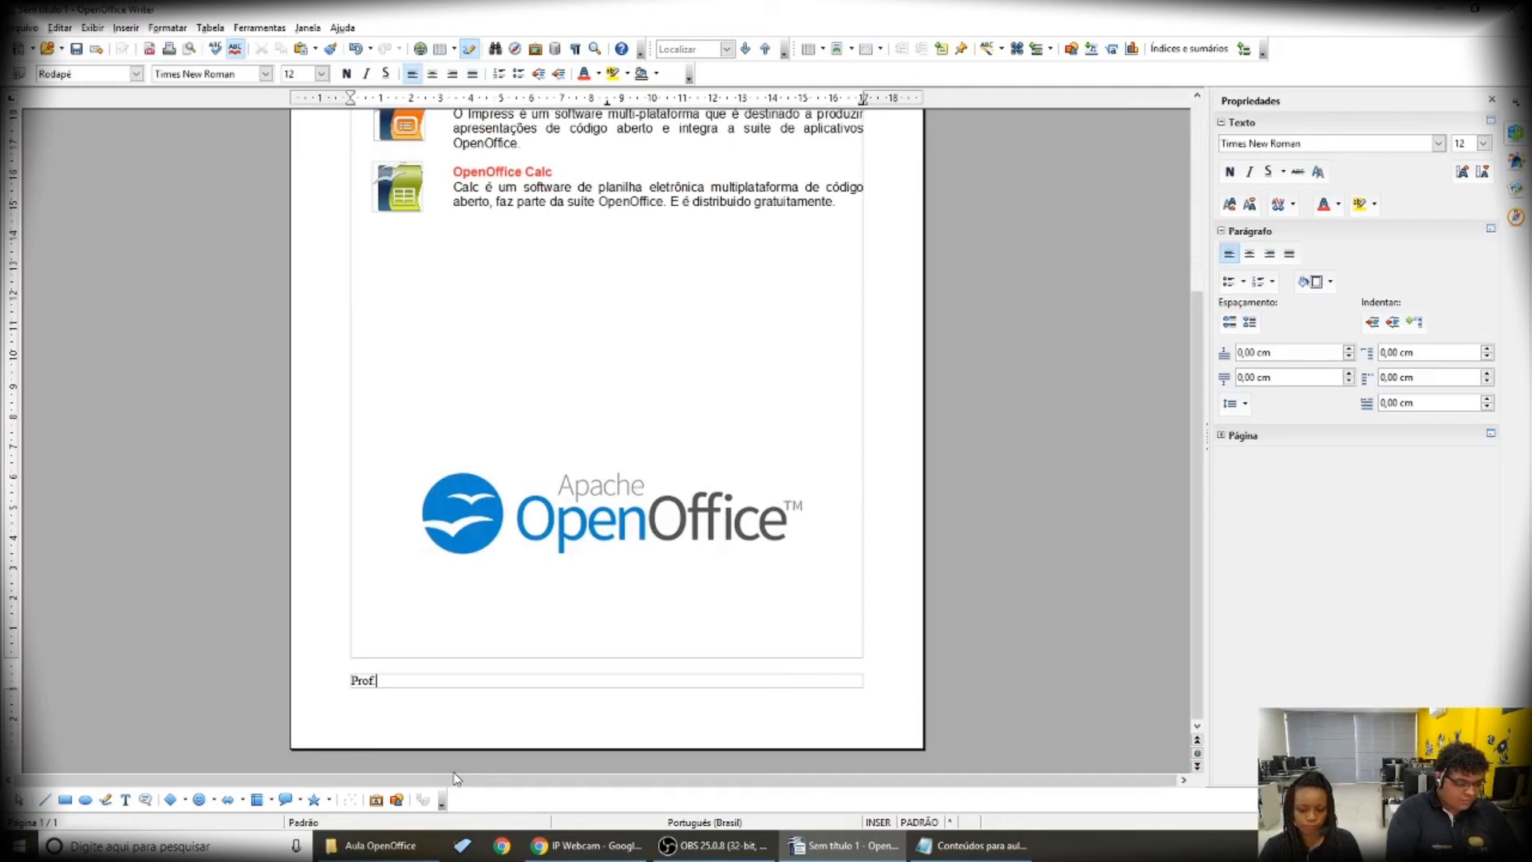
pyautogui.write('. Cássio')
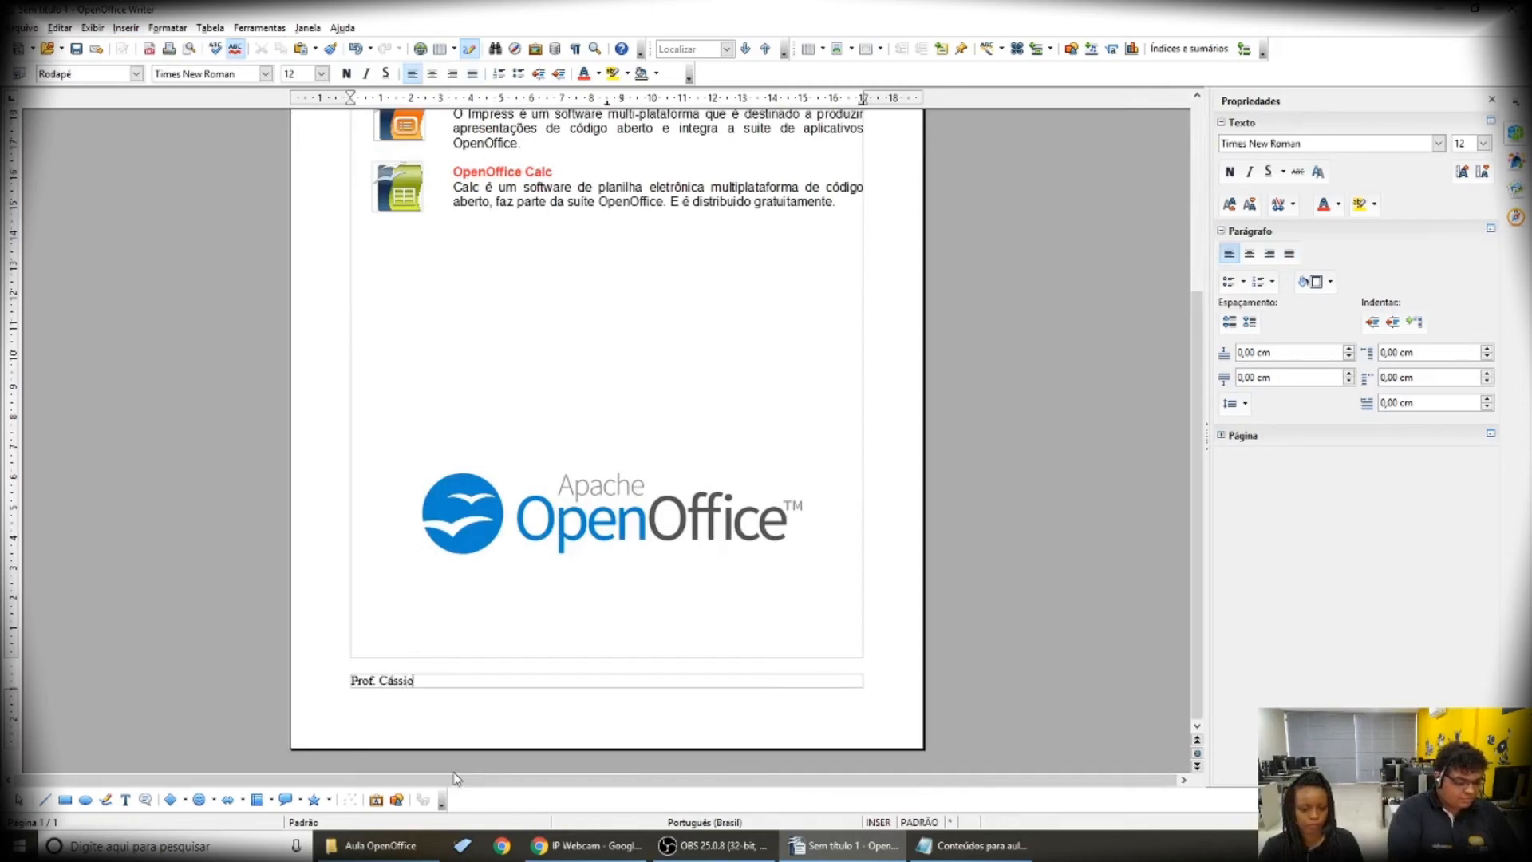
pyautogui.write(' / Maria Sueli')
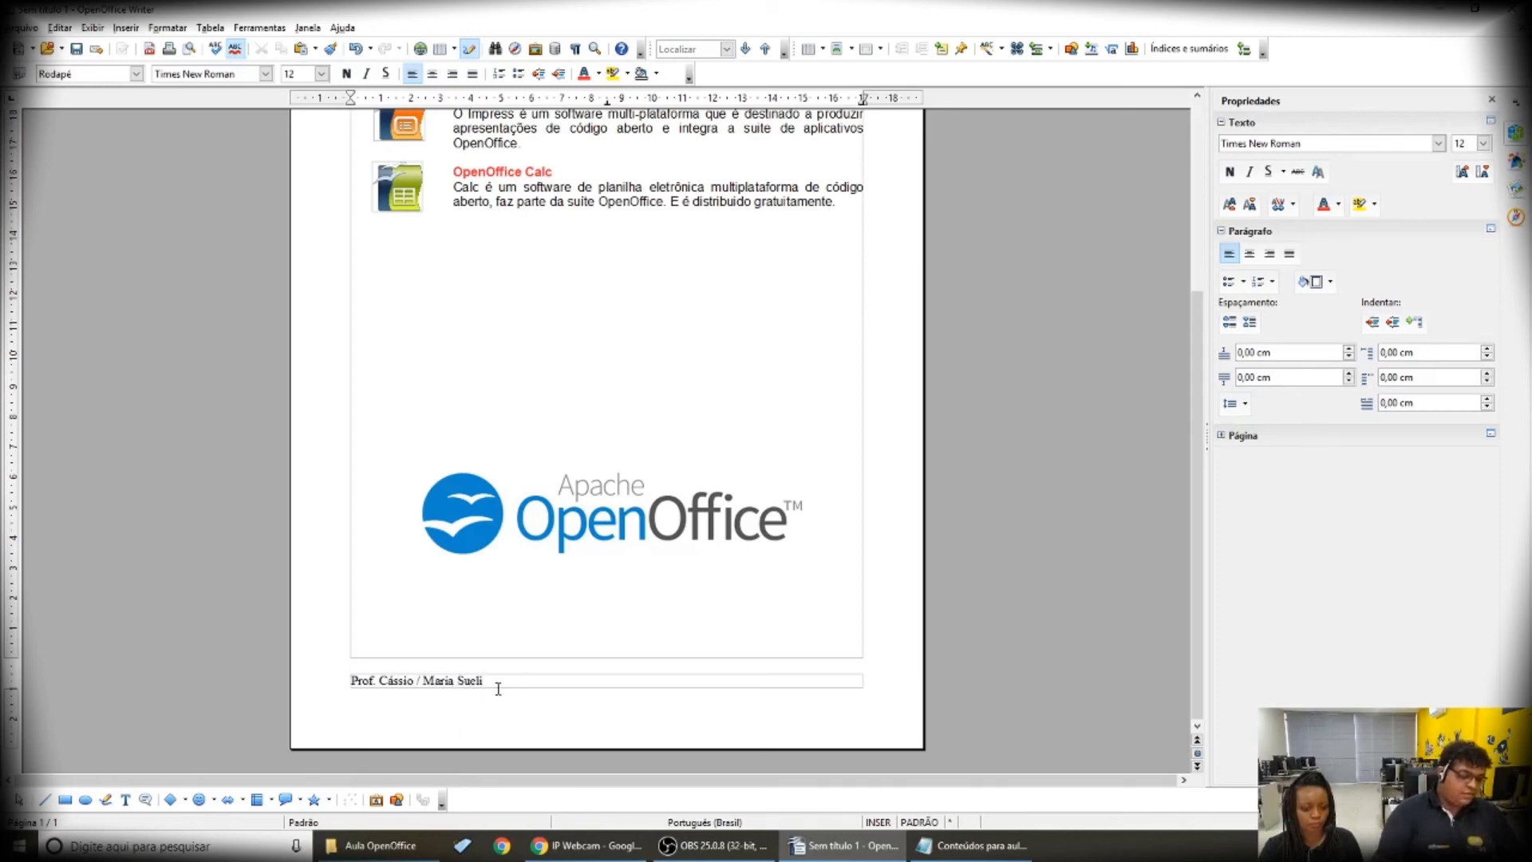
pyautogui.click(630, 397)
# Show the finished document in page preview to check its overall layout
pyautogui.scroll(4, 631, 397)
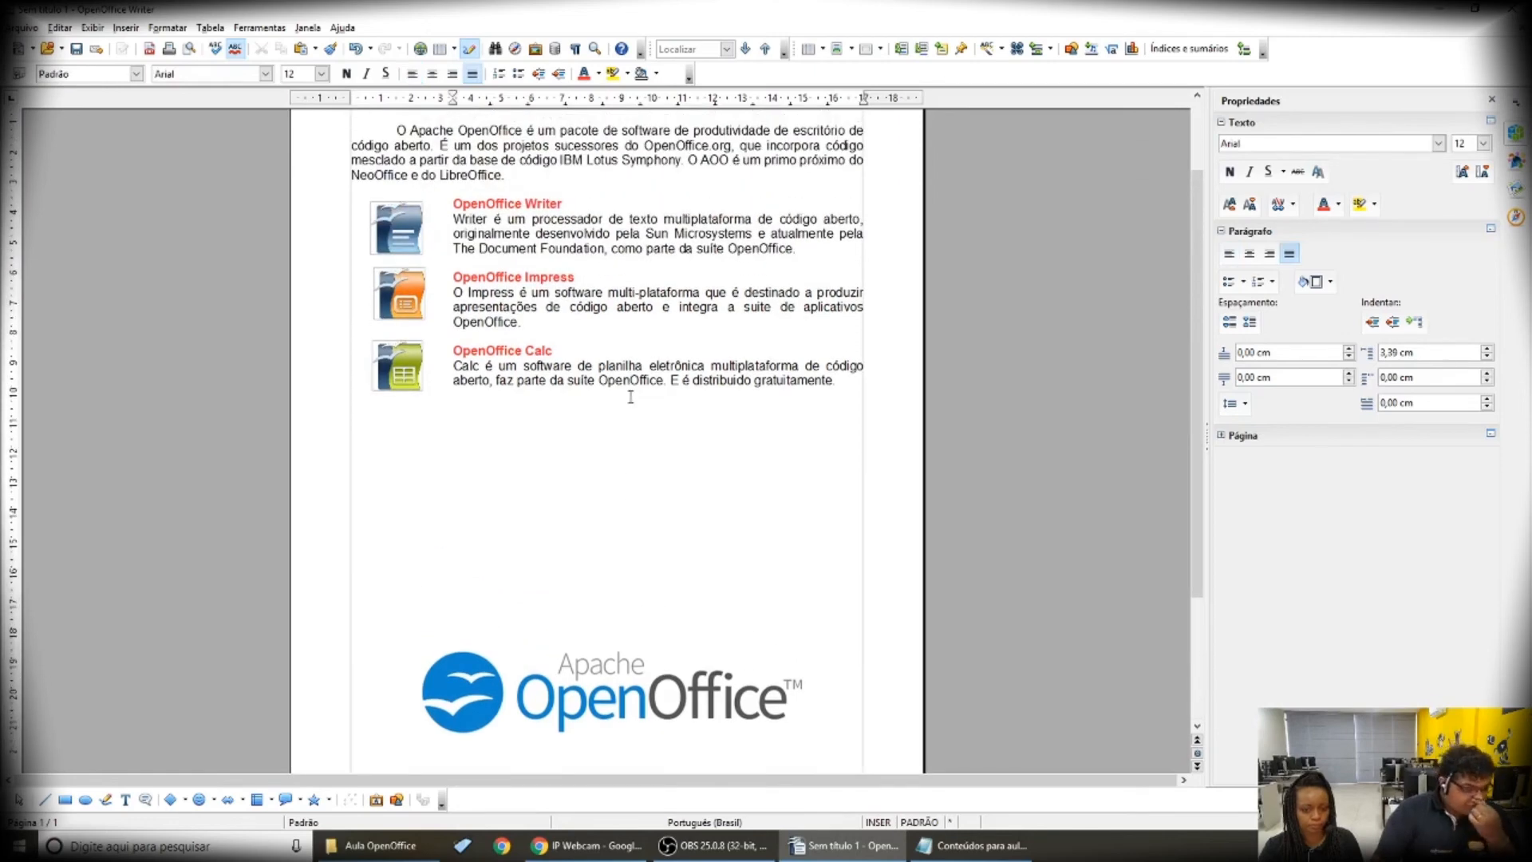
pyautogui.scroll(3, 630, 397)
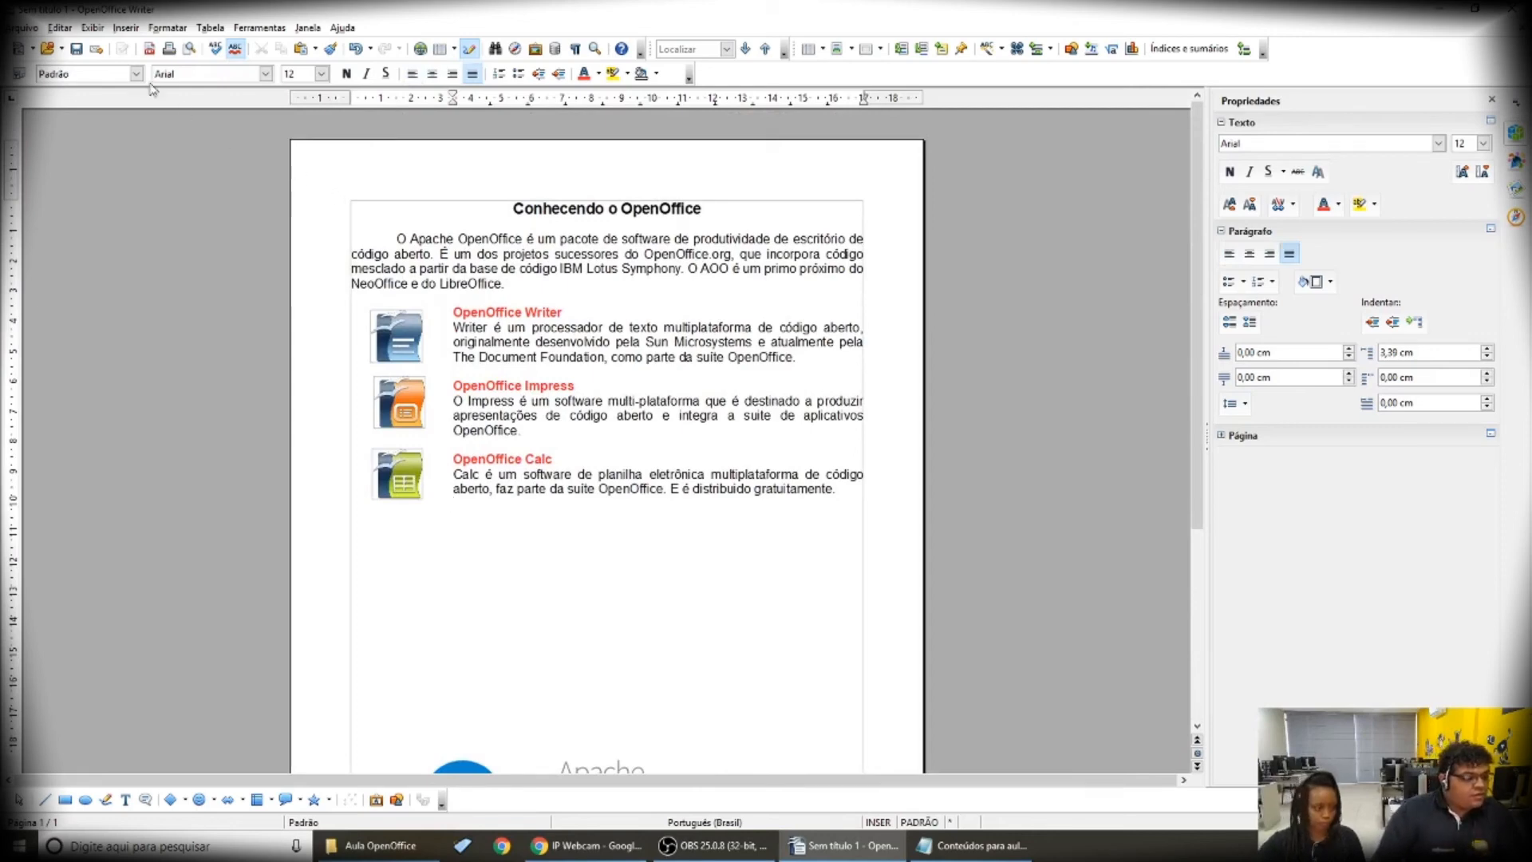
pyautogui.click(30, 29)
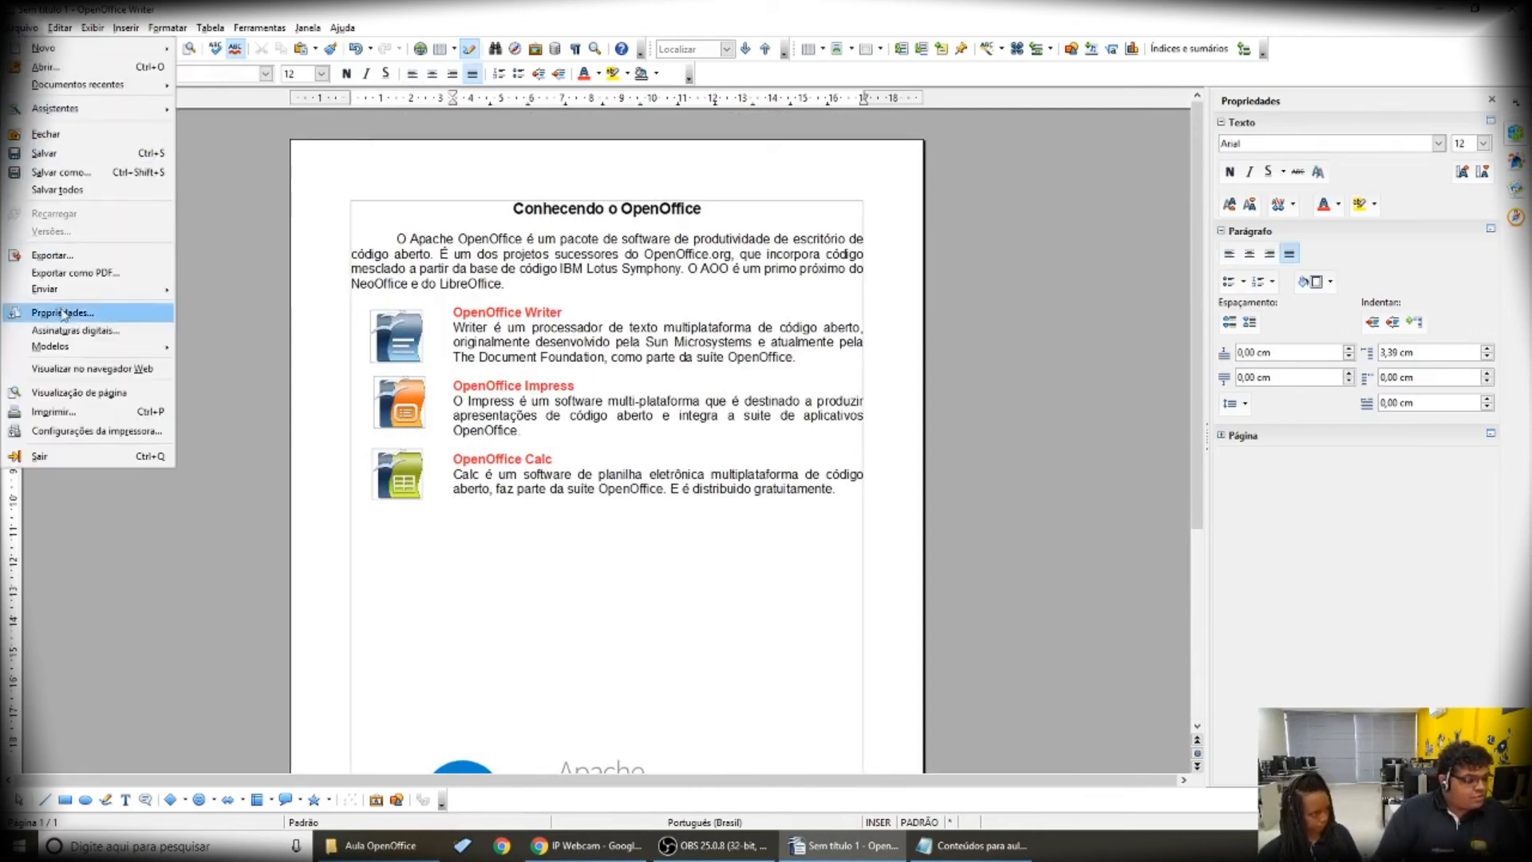
pyautogui.click(102, 396)
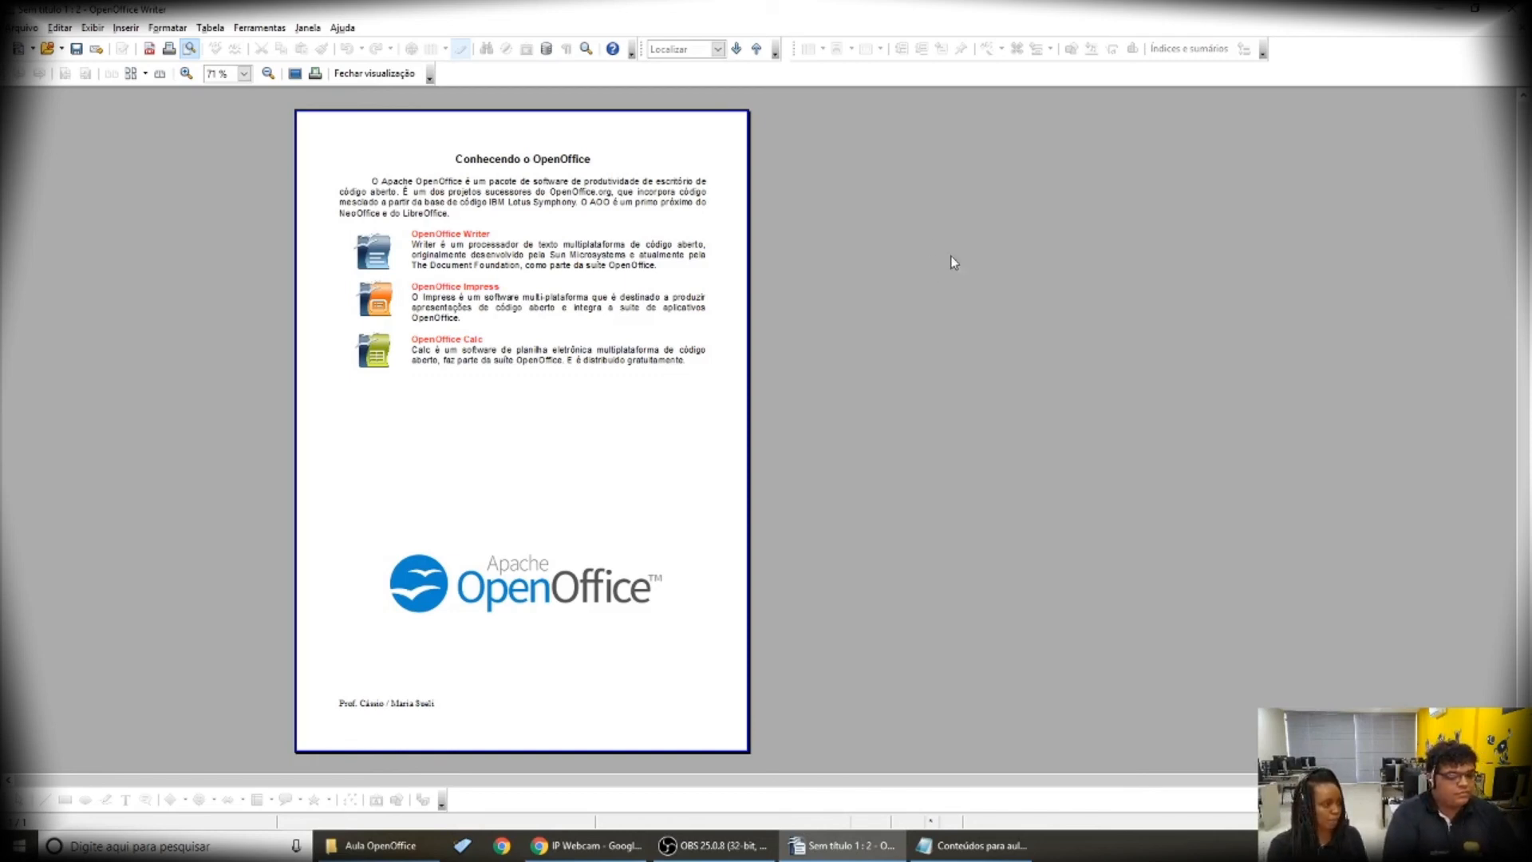
# Save the document to the desktop (Área de Trabalho) as an ODF text document named Aula 1 OpenOffice
pyautogui.click(24, 27)
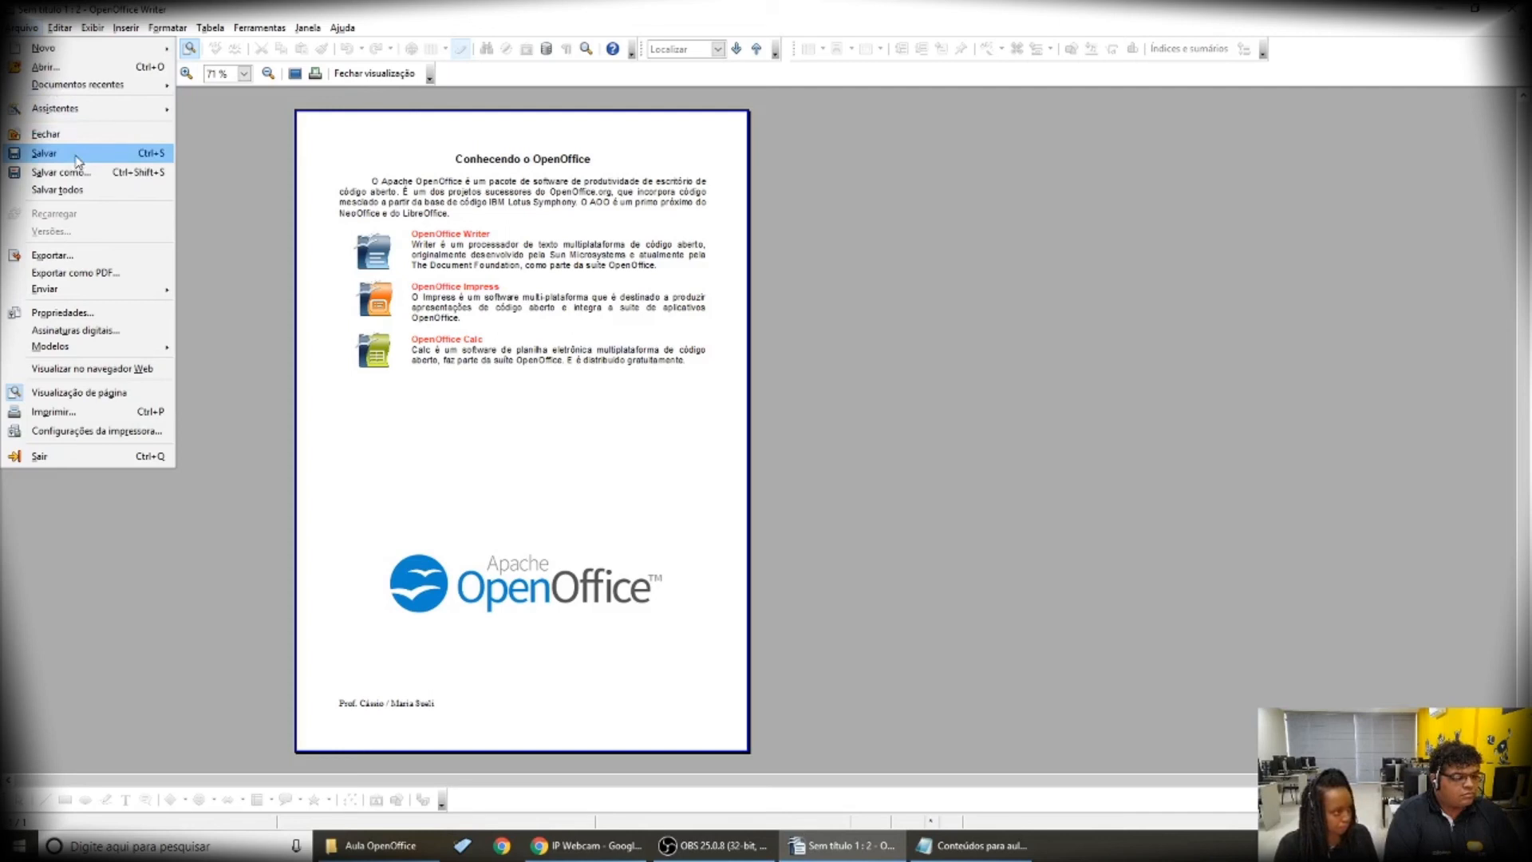
pyautogui.click(45, 152)
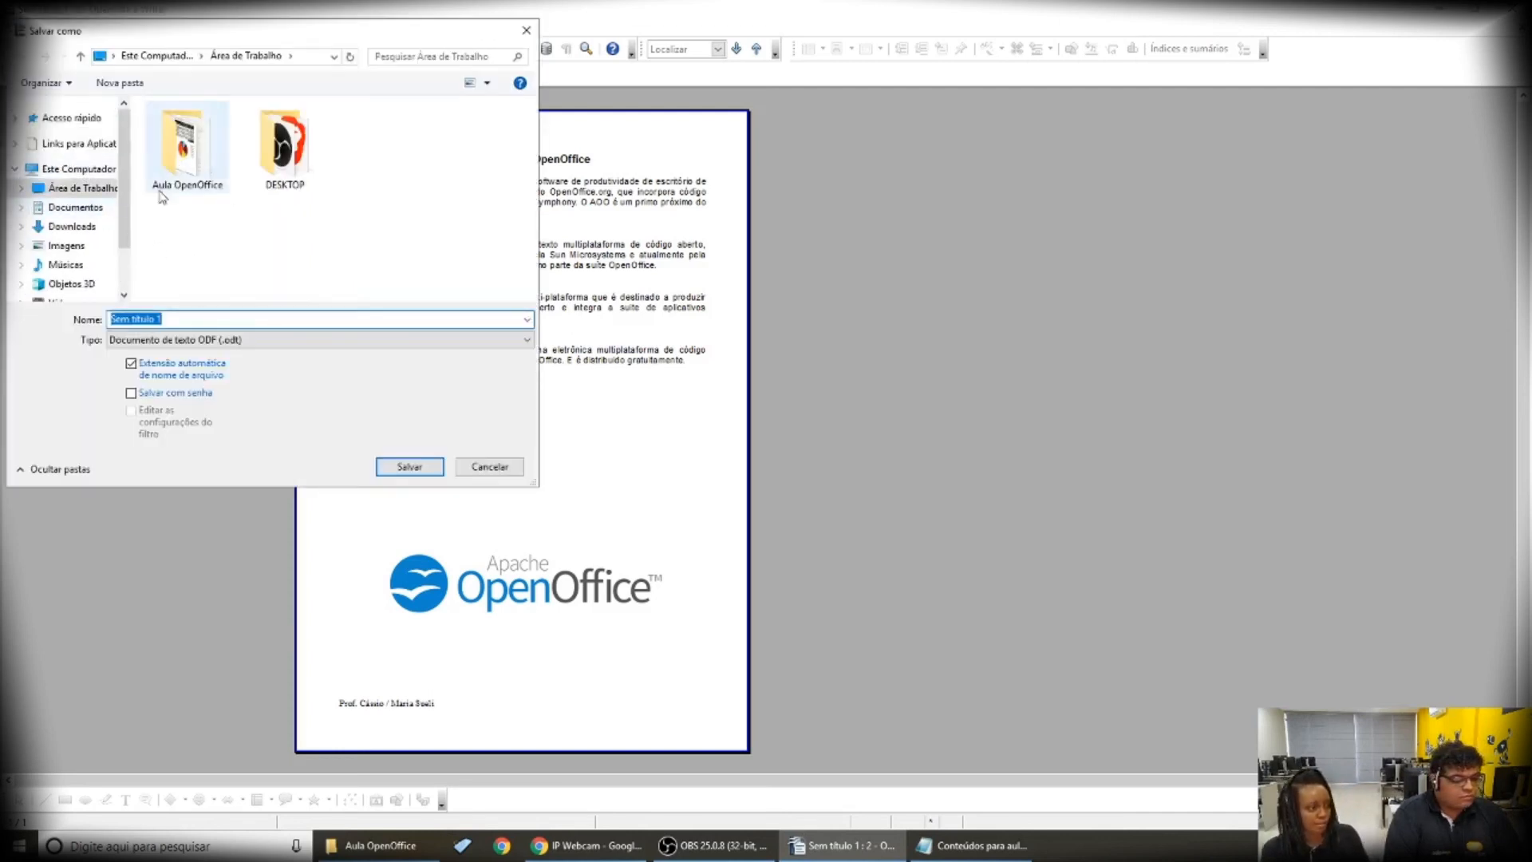
pyautogui.click(203, 319)
pyautogui.moveTo(187, 319); pyautogui.dragTo(102, 319)
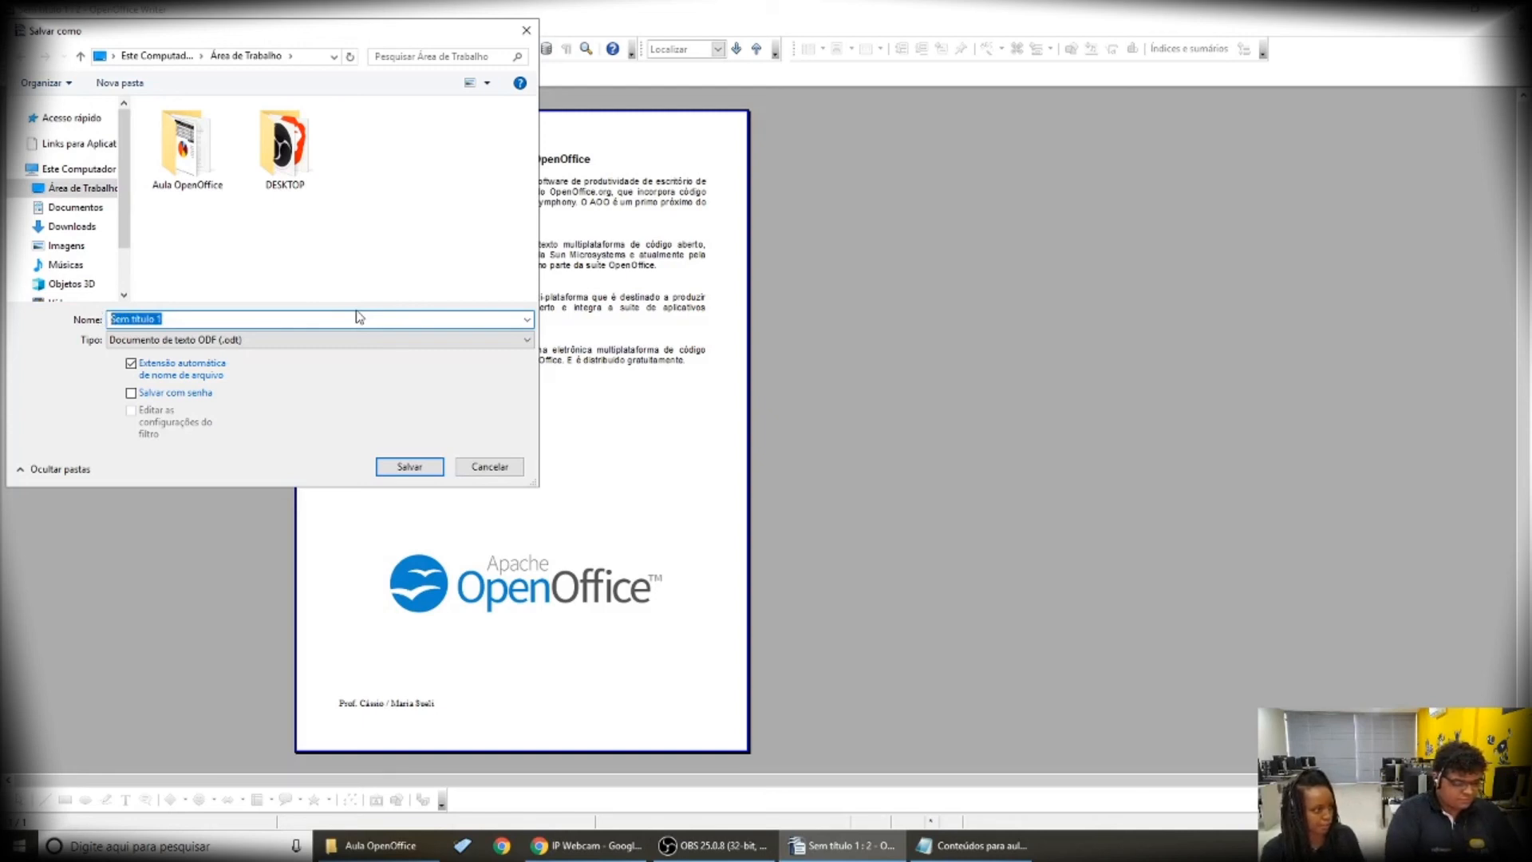
pyautogui.write('au')
pyautogui.press('BackSpace')
pyautogui.press('BackSpace')
pyautogui.write('Aula 1')
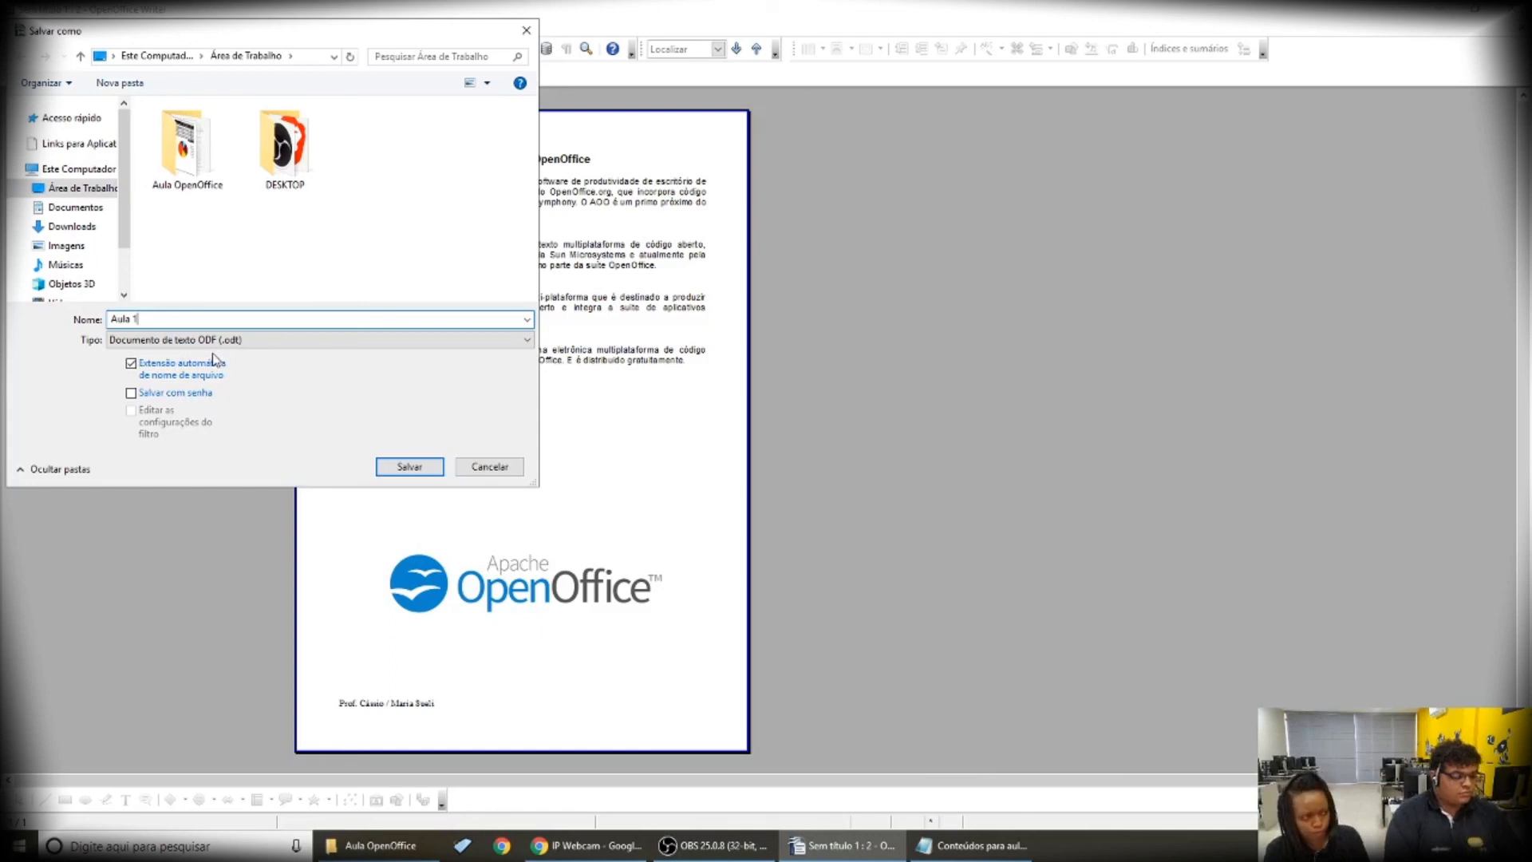
pyautogui.write('Open')
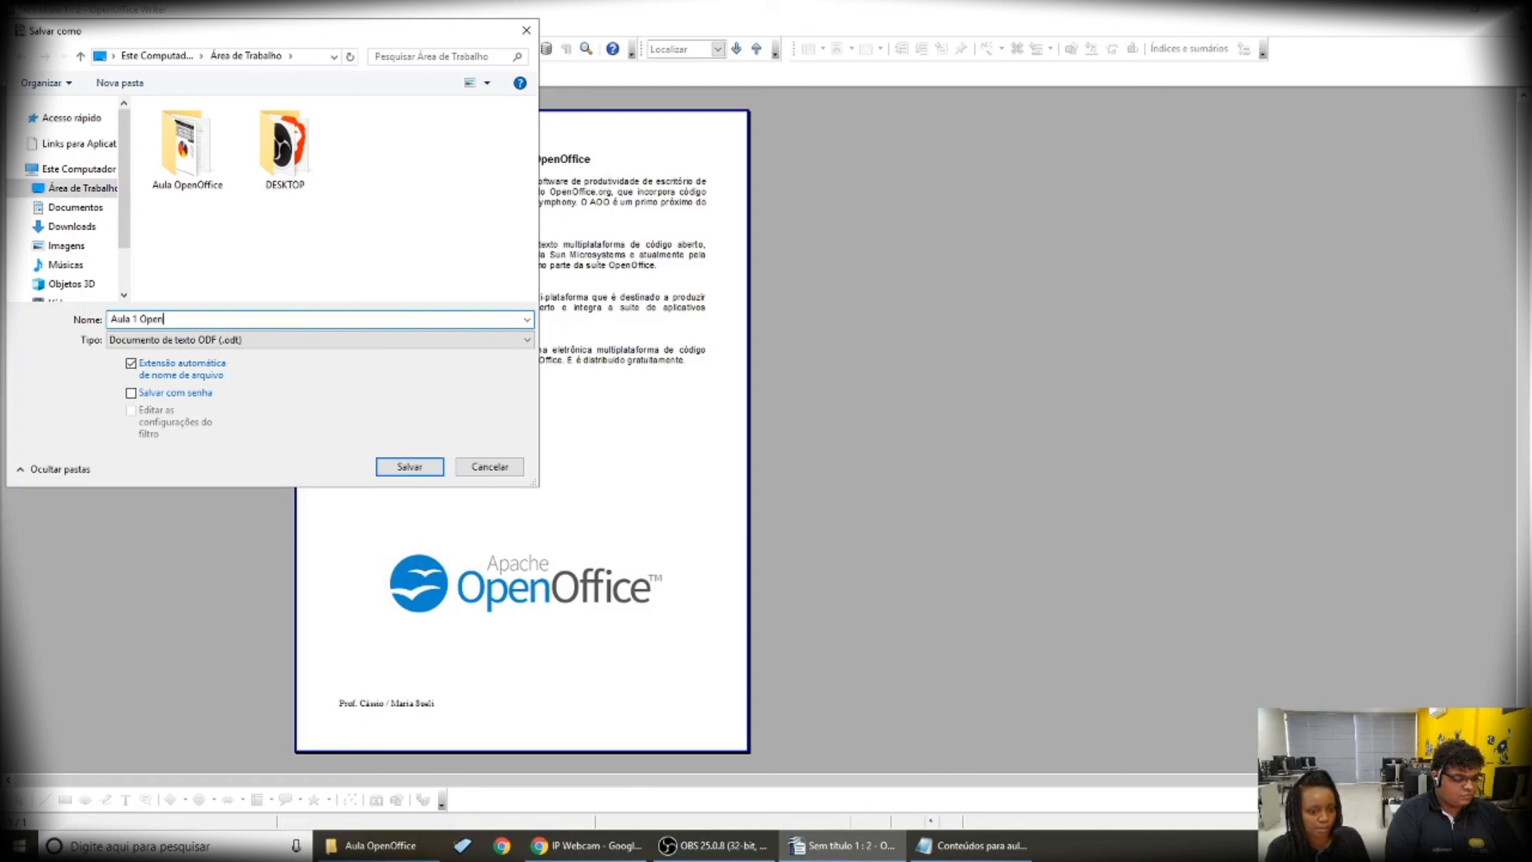
pyautogui.write('Off')
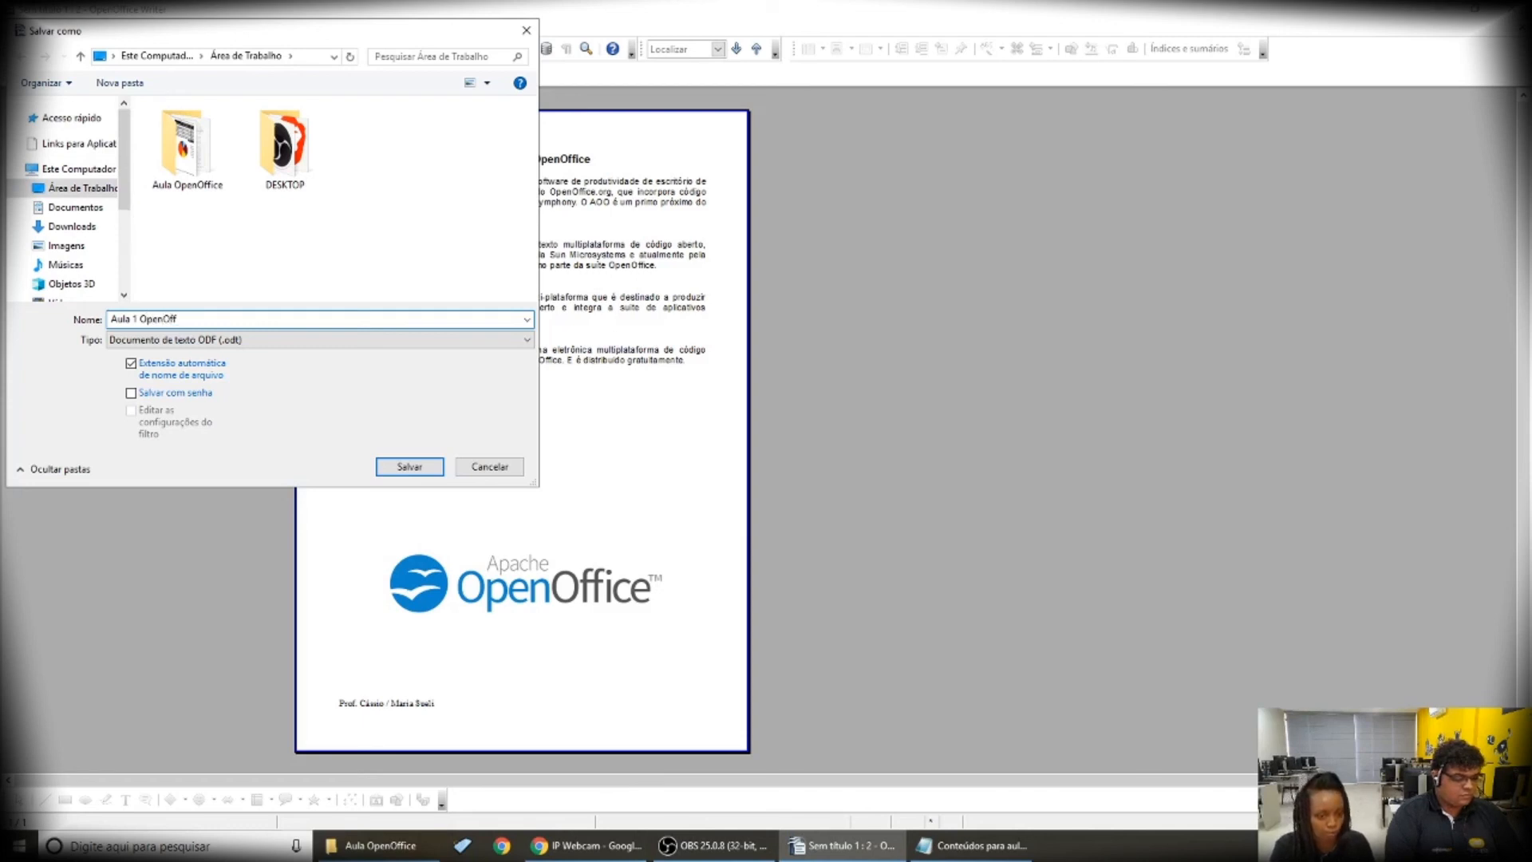
pyautogui.write('ice')
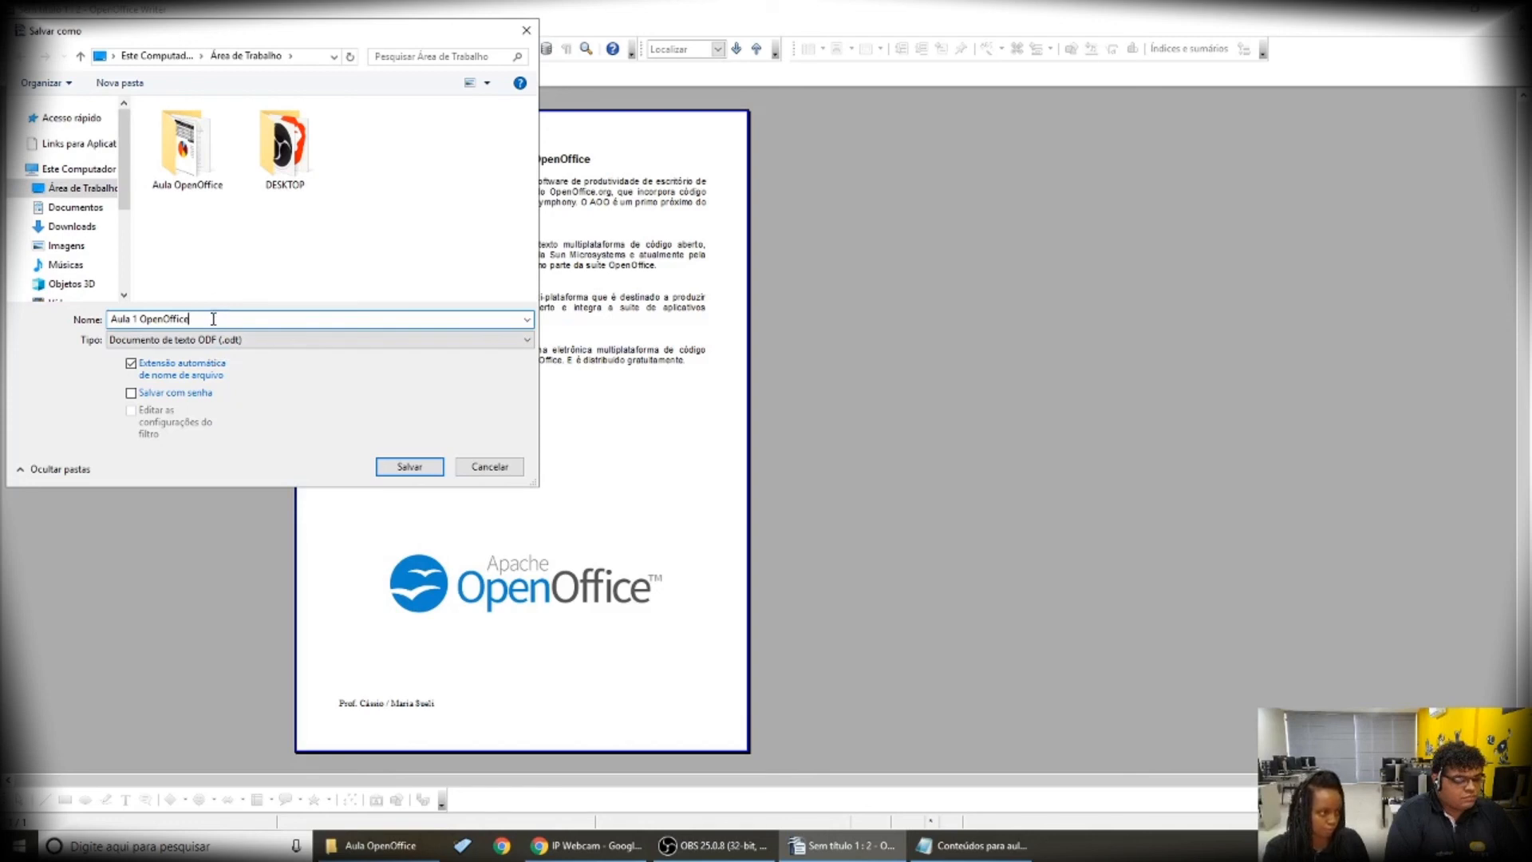
pyautogui.click(409, 467)
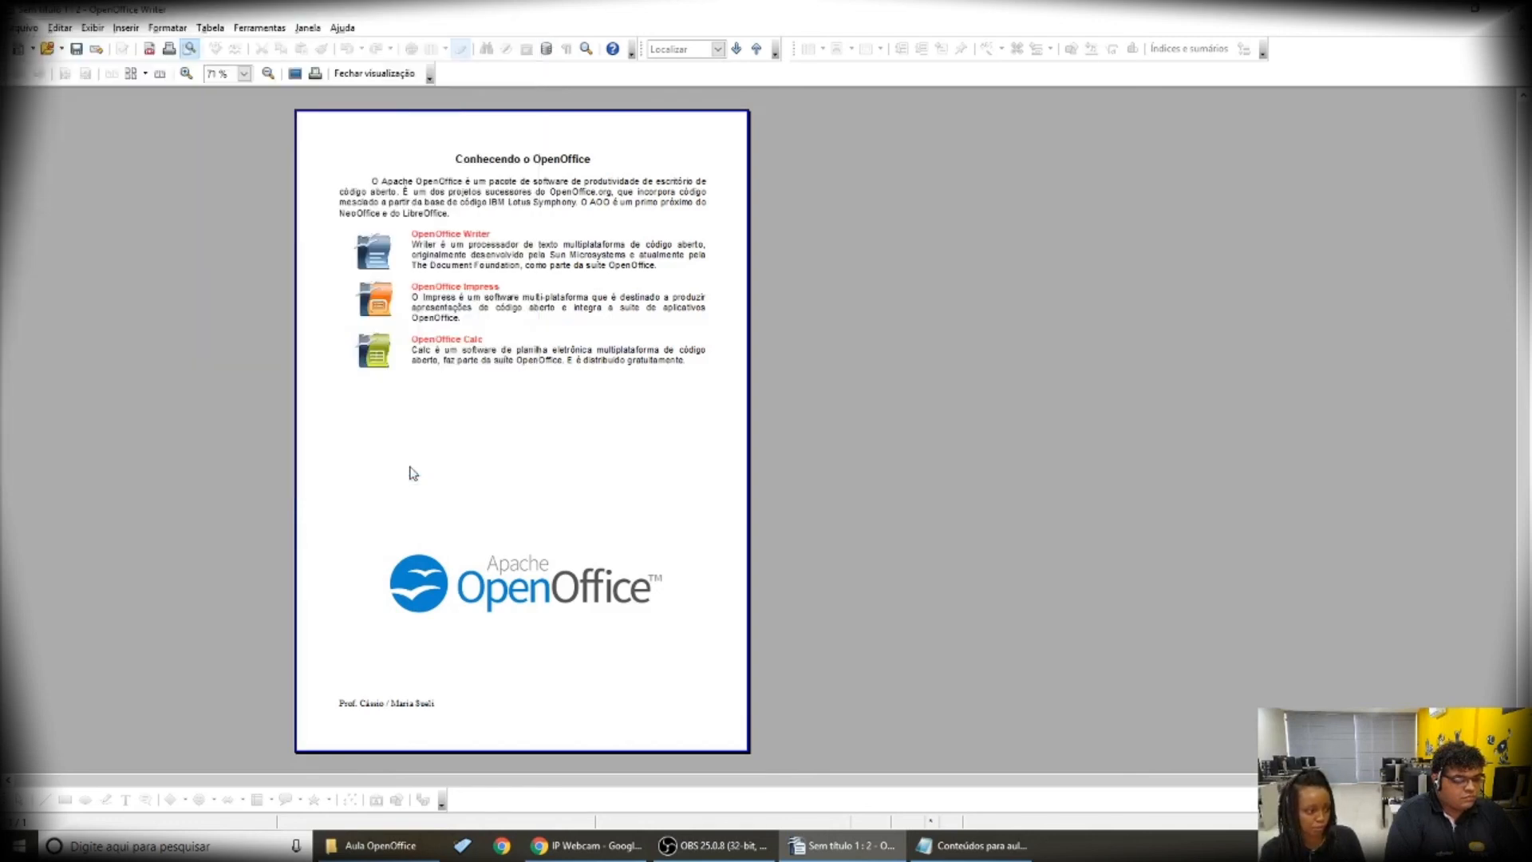